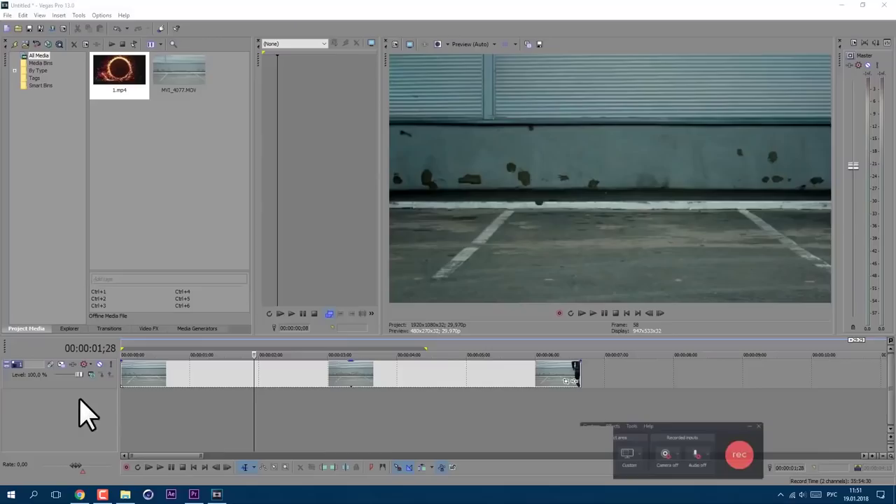
Step: Add a new video track in Vegas Pro, place 1.mp4 on it and play the edit
right_click(81, 399)
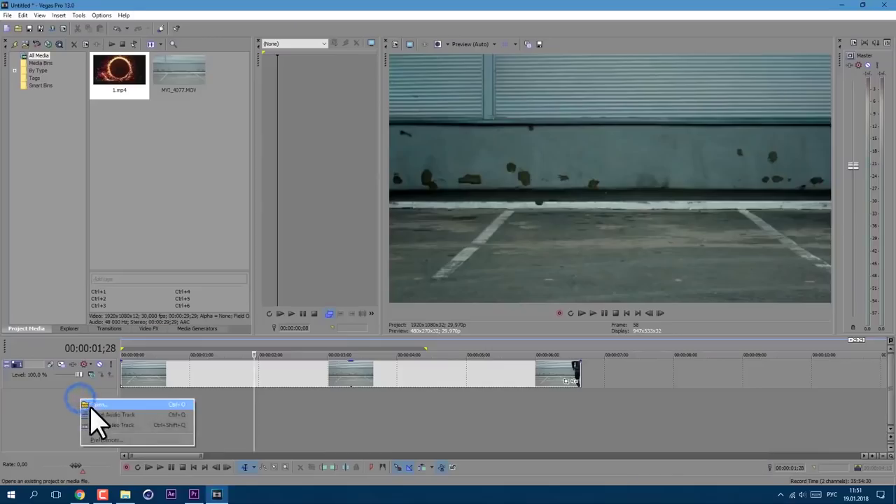
click(93, 425)
drag(112, 70, 100, 380)
click(105, 240)
click(594, 315)
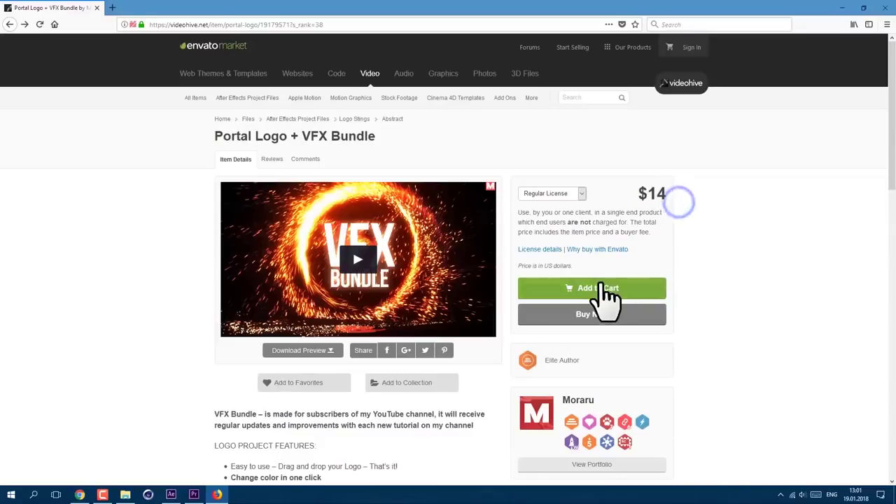
Step: Add the Portal Logo + VFX Bundle to the cart from its VideoHive page
click(590, 288)
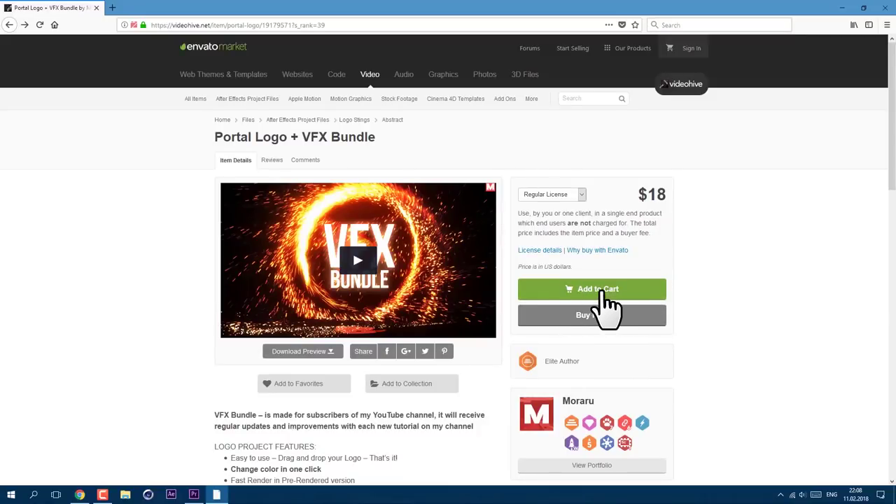
click(599, 292)
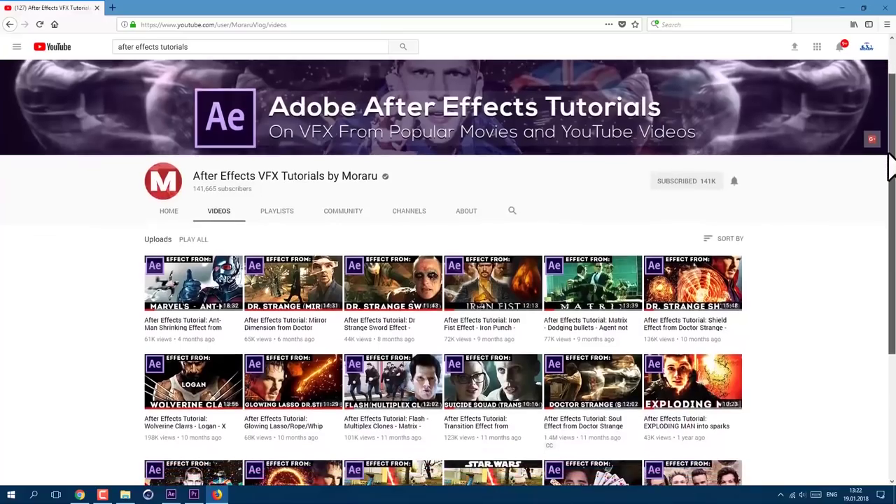
Step: Bring up After Effects with the empty tut.aep project open
drag(890, 166, 892, 189)
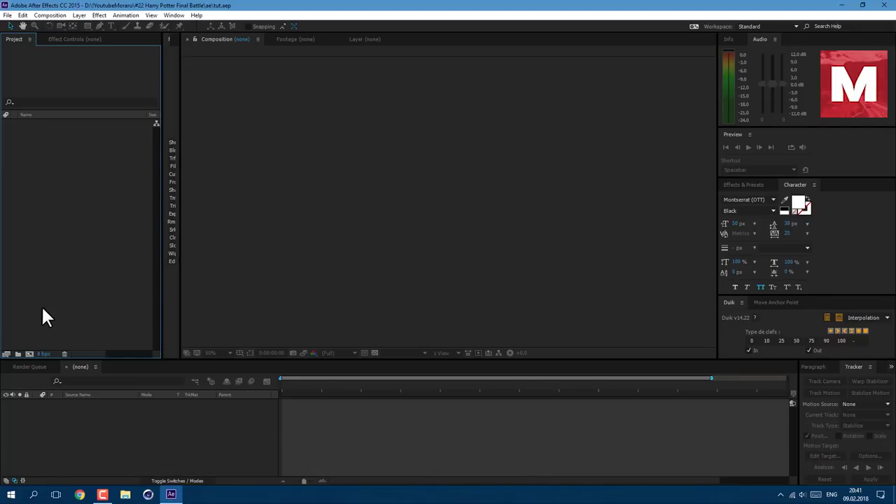
Step: Create a 1920x1080 composition named 'Final Effect' lasting 0;00;06;05
click(29, 354)
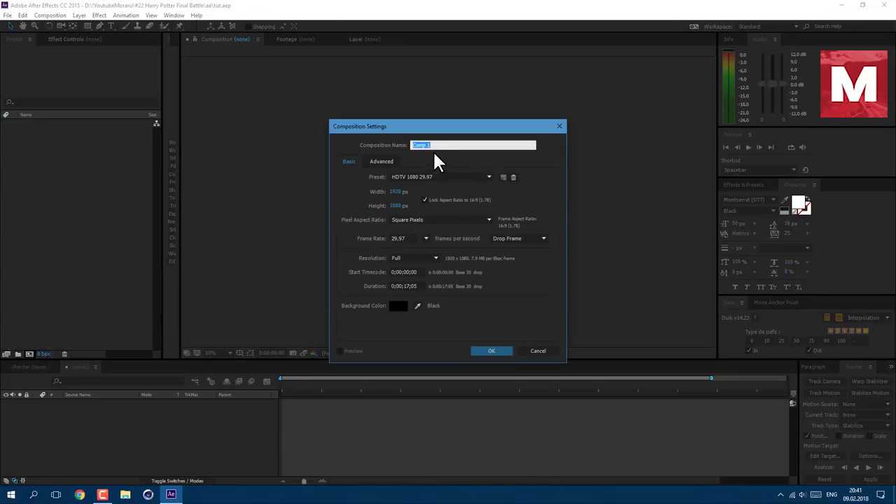
text(Final Effect)
double_click(407, 285)
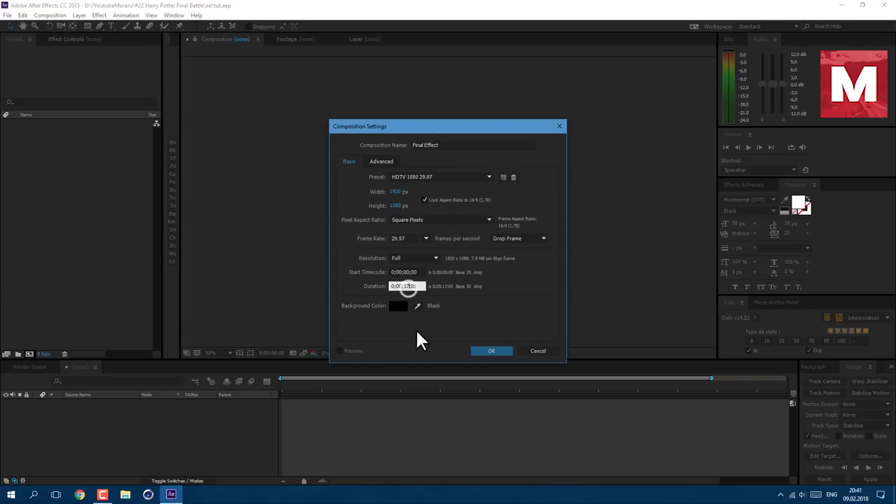
text(06)
click(499, 348)
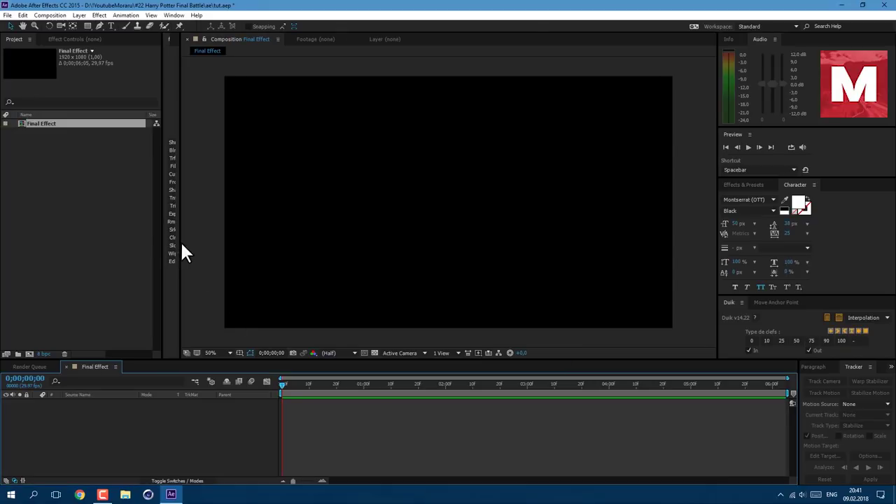
Step: Create a new solid named 'Blast Particles Around'
click(80, 15)
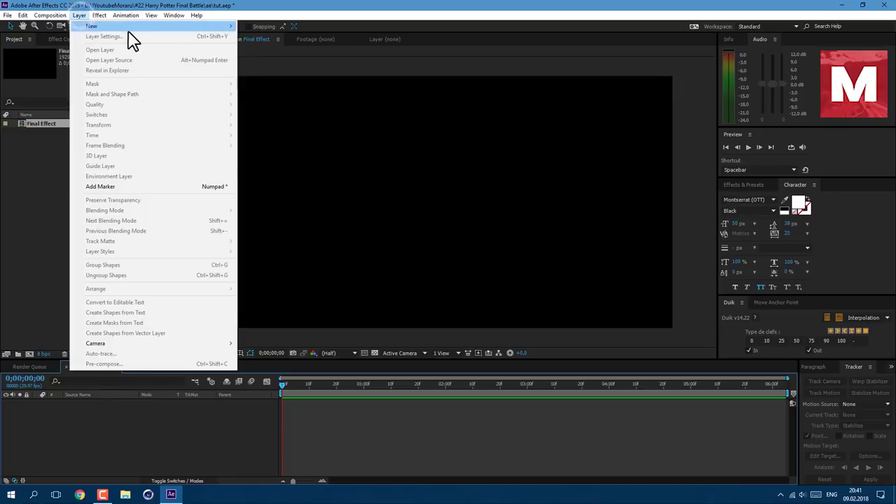
mouse_move(217, 26)
click(259, 37)
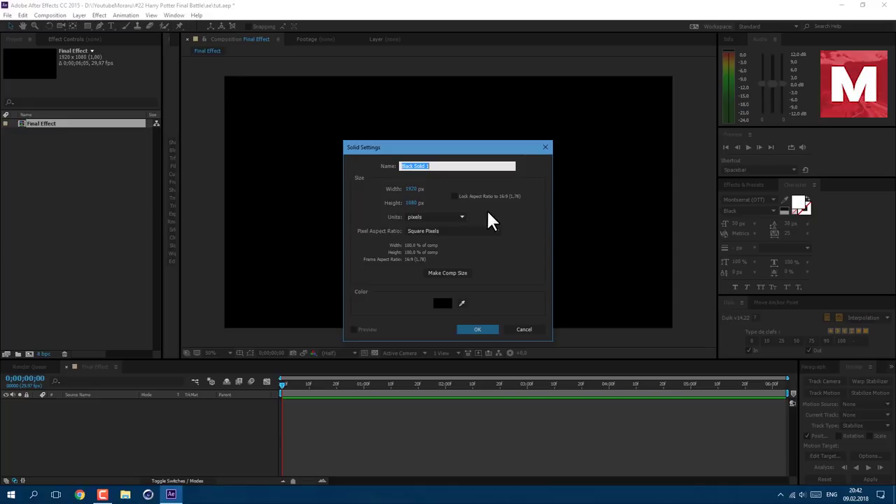
text(Blast Particles Around)
click(479, 326)
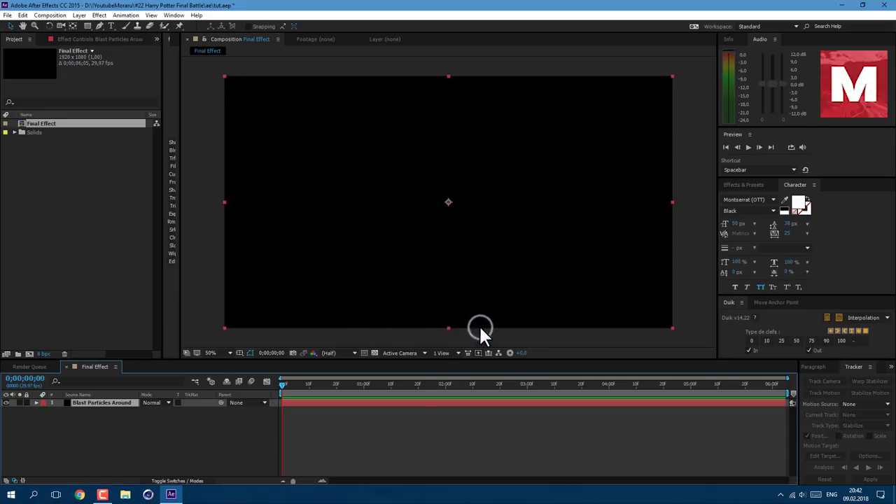
Step: Apply Trapcode Particular to the Blast Particles Around layer
click(112, 403)
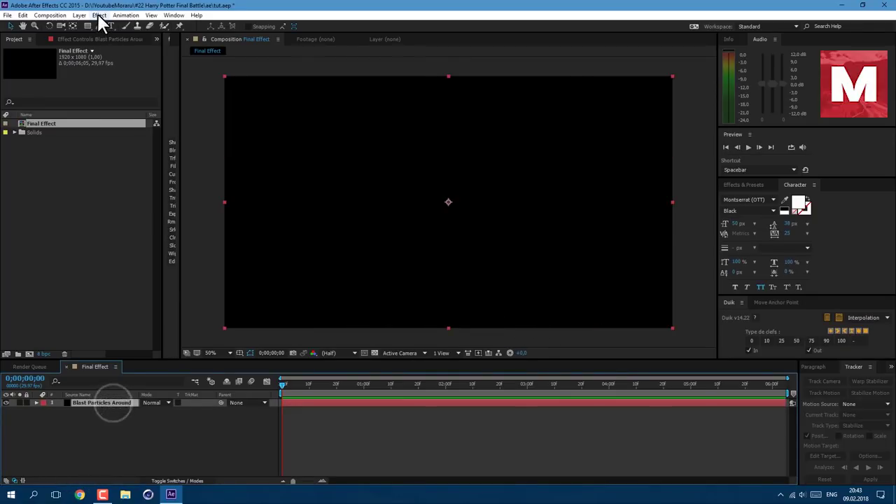
click(99, 15)
mouse_move(231, 478)
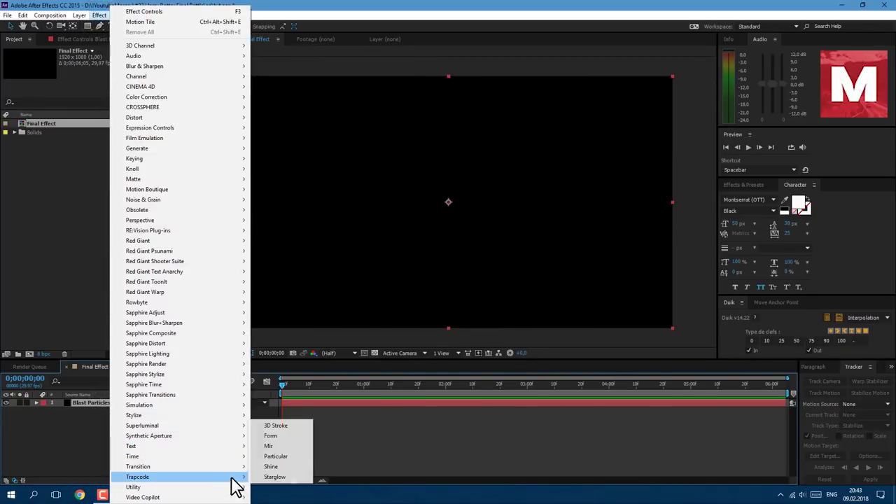
click(279, 457)
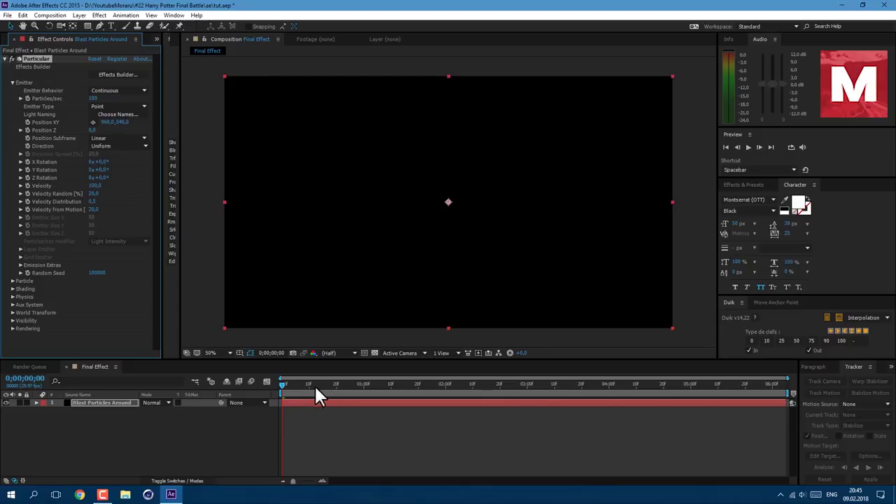
Step: Keyframe Particles/sec at 450000 on frame 20, dropping to 0 one frame later
click(334, 383)
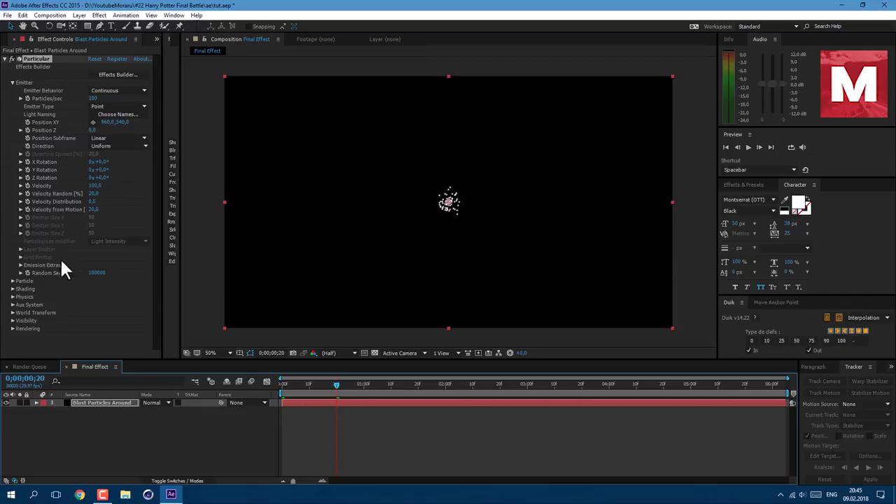
click(26, 98)
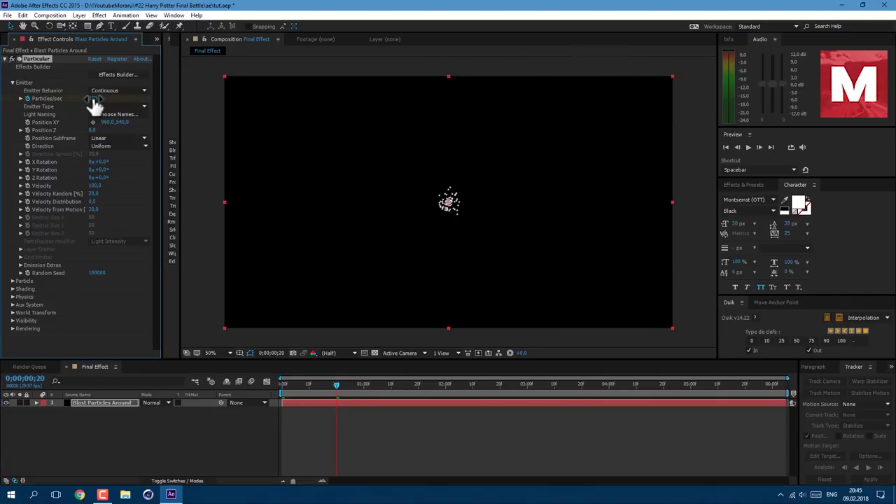
click(95, 98)
text(450000)
key(Return)
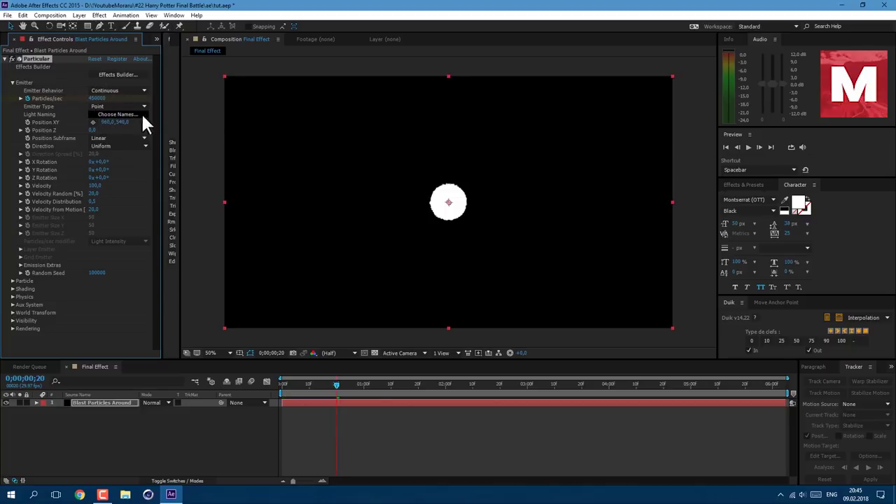
click(758, 147)
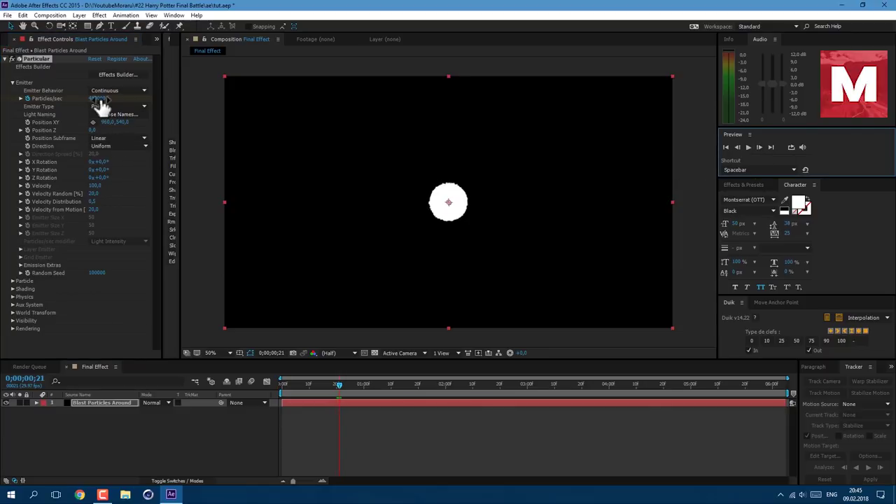
drag(100, 101, 56, 106)
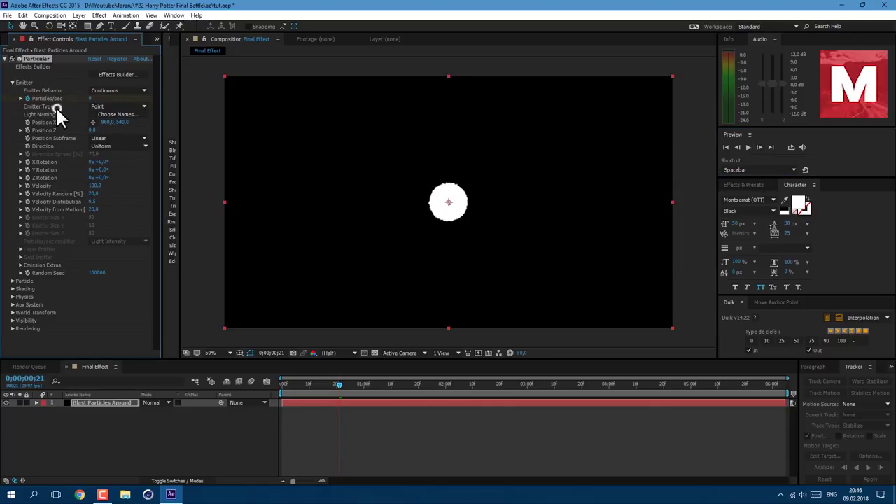
Step: Make the emitter a Box and set Velocity, Velocity Random and Distribution to 0
click(98, 106)
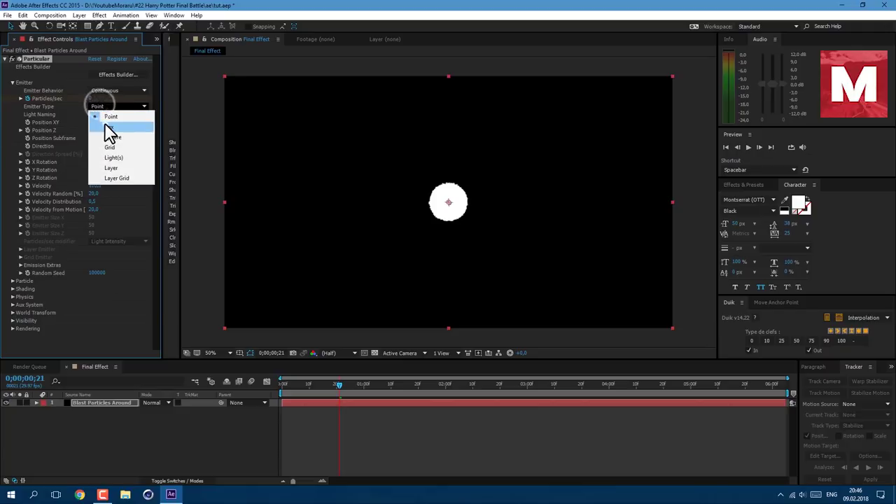
click(105, 126)
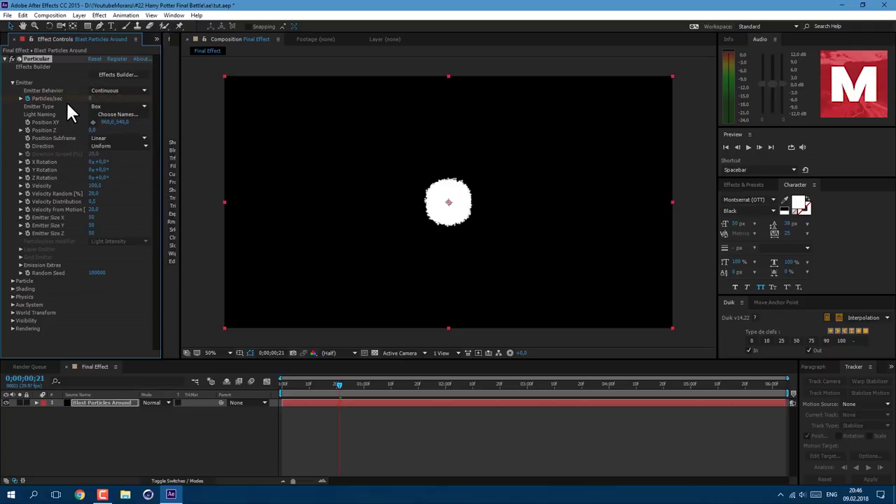
click(95, 185)
text(0)
key(Return)
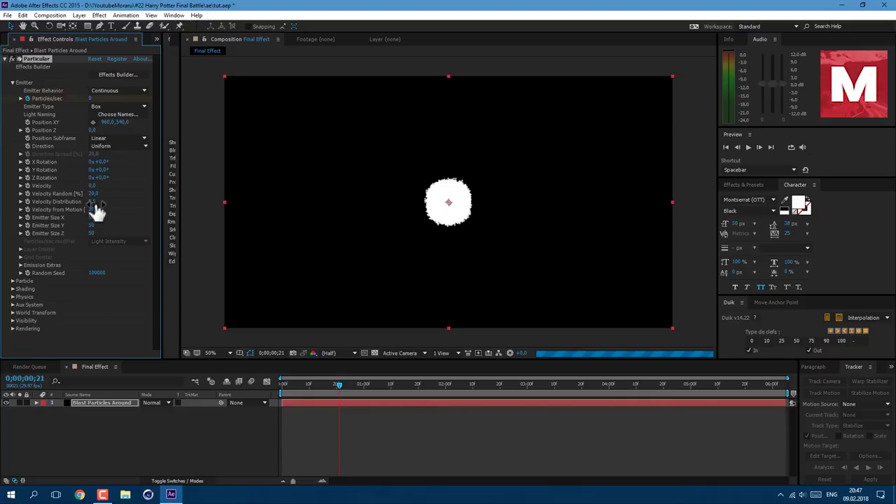
click(93, 193)
text(0)
key(Return)
click(94, 201)
text(0)
key(Return)
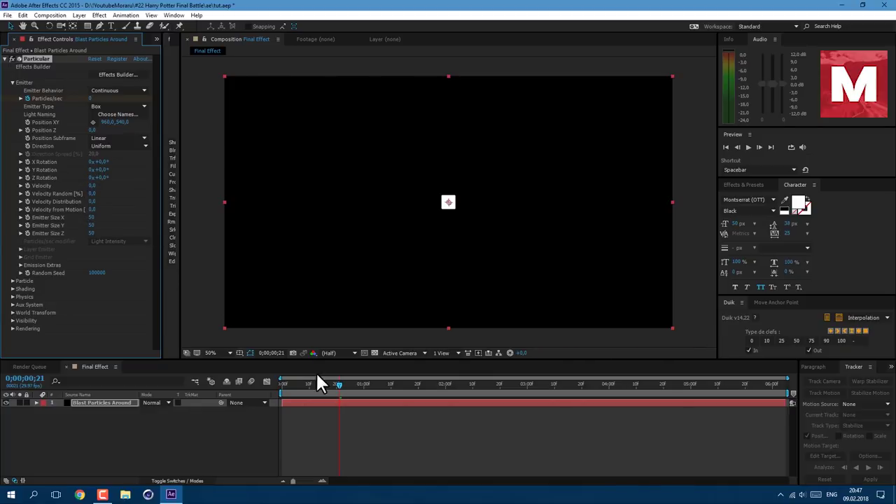
Step: Keyframe Emitter Size X at 0 on frame 17 and Size Y at 0 on frame 19
drag(339, 384, 327, 384)
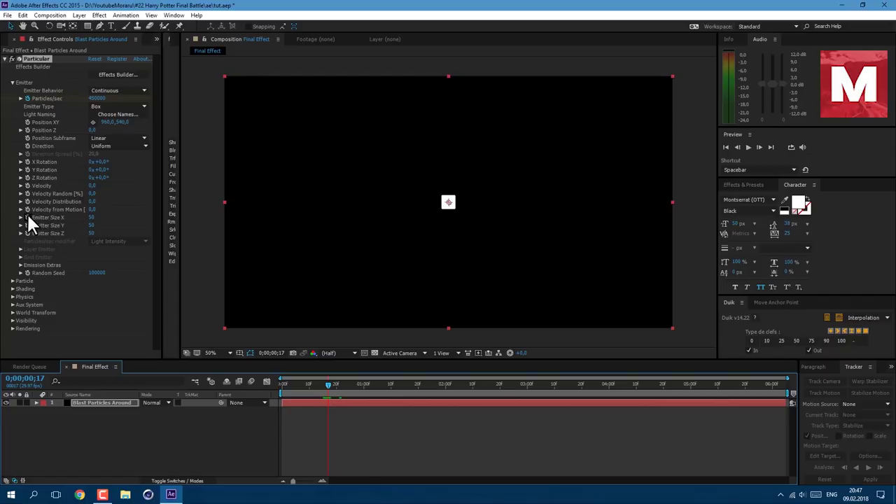
click(92, 217)
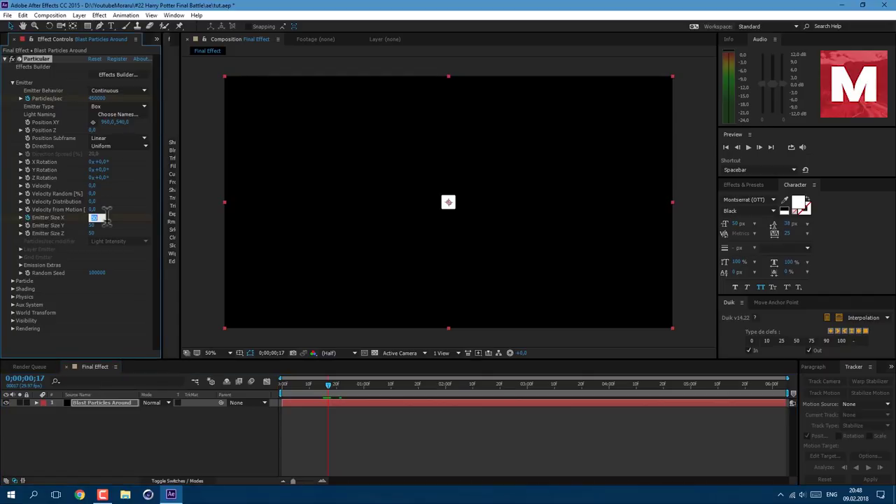
text(0)
key(Return)
click(333, 383)
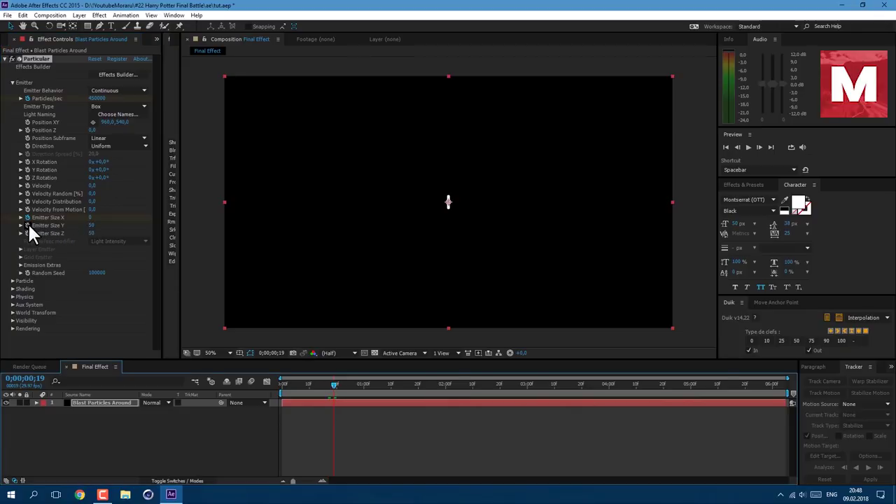
click(28, 224)
click(91, 224)
text(0)
key(Return)
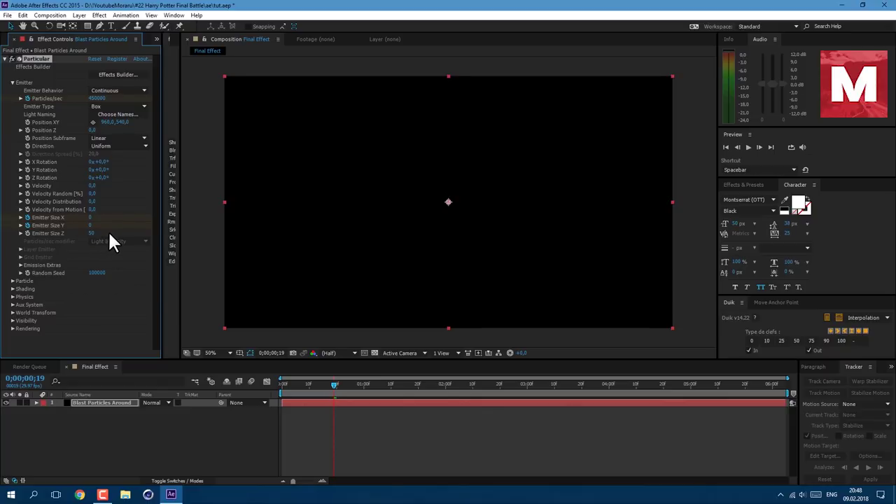
Step: At frame 20, set Emitter Size X to 2660 and Y to 444
click(759, 147)
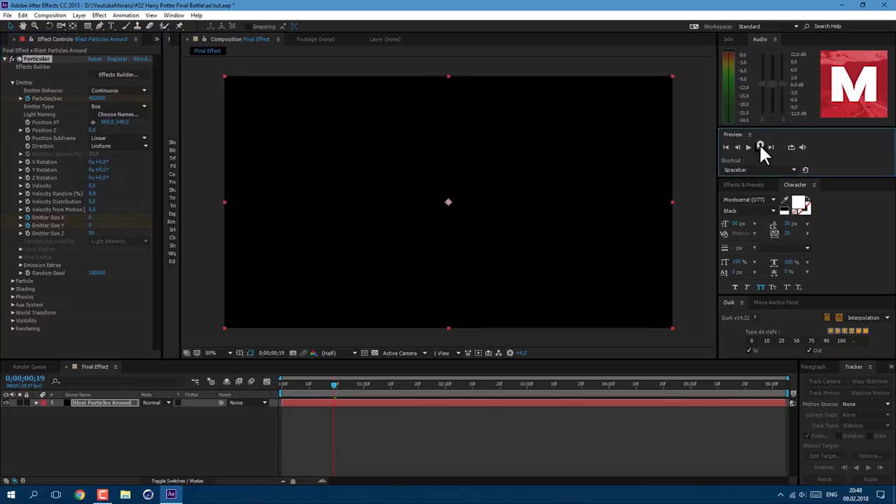
click(94, 217)
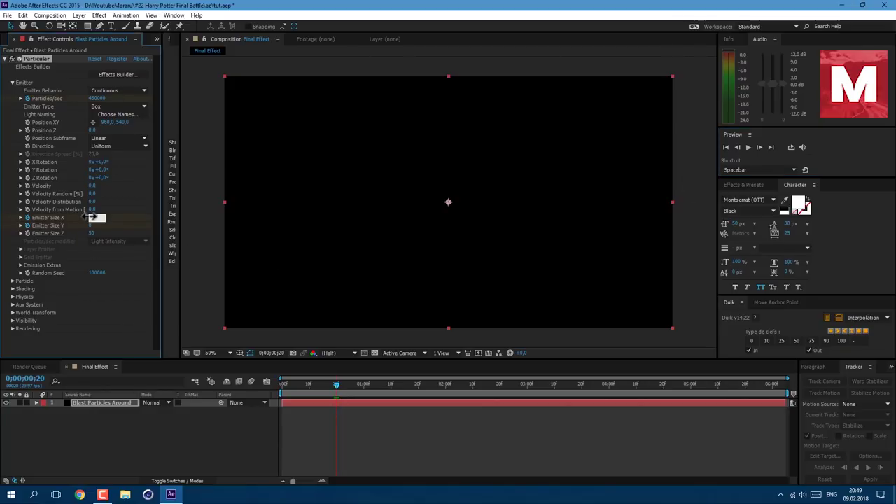
text(2660)
click(91, 225)
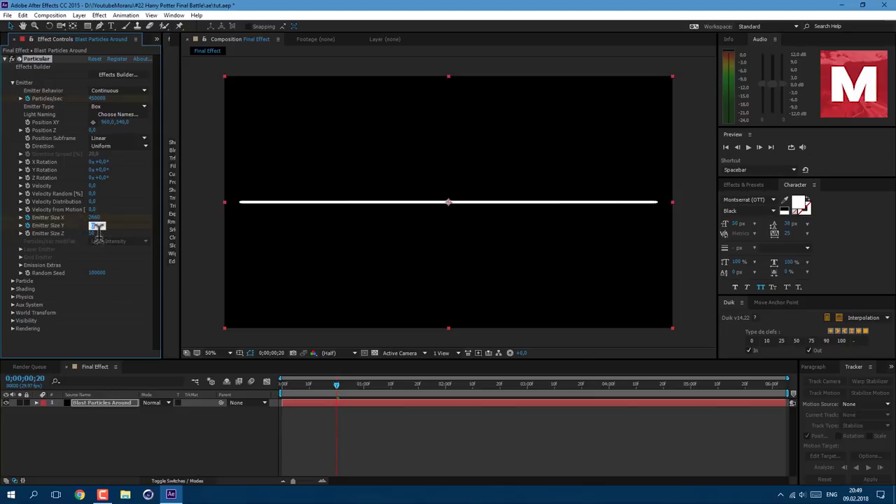
text(444)
Step: Expand the Particle group and set particle Size to 0.4
click(13, 281)
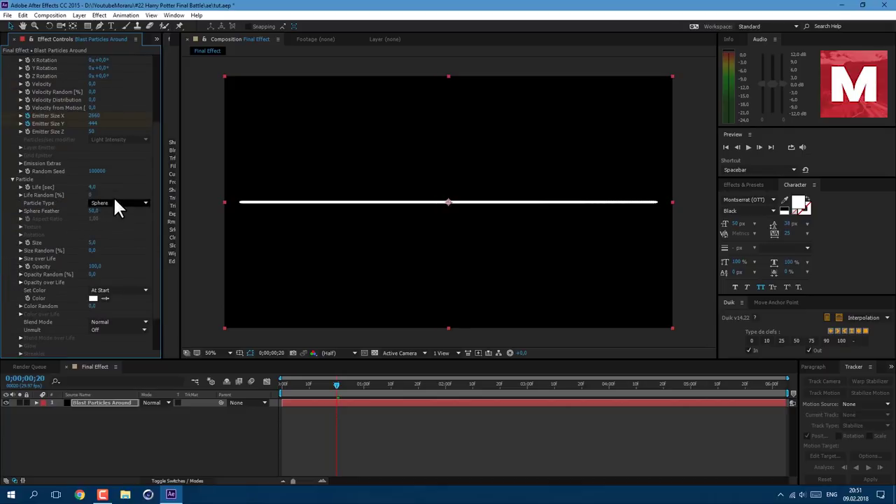
click(91, 243)
text(0)
key(Return)
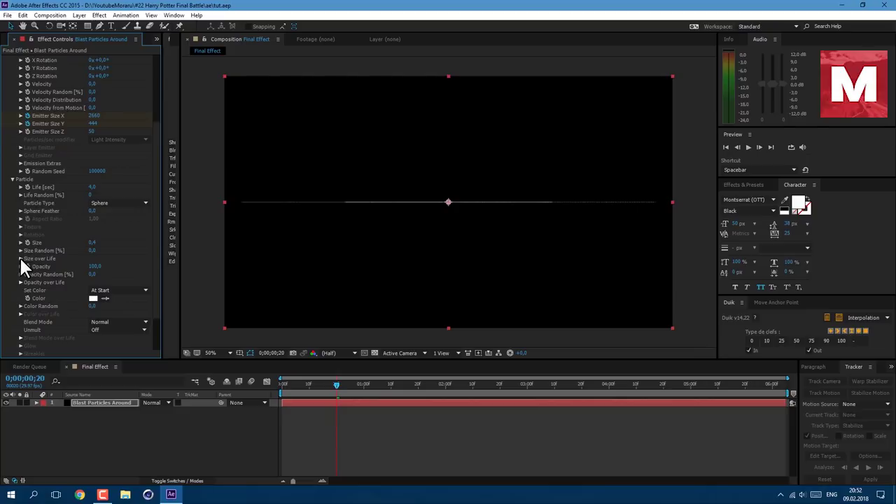
Step: Apply the descending ramp preset to Size over Life so particles shrink
click(22, 261)
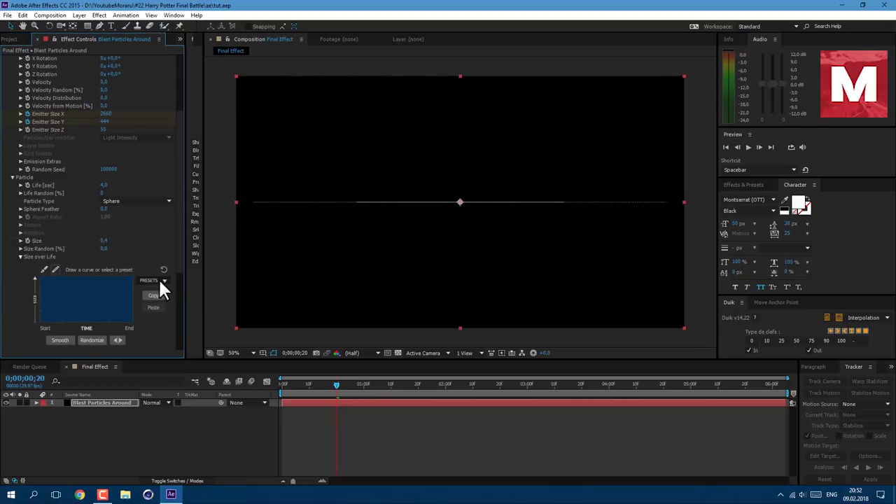
click(163, 280)
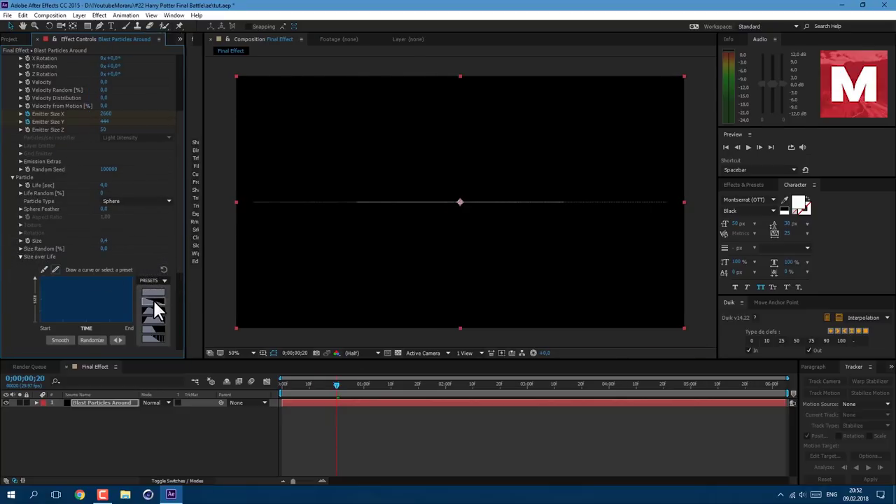
click(156, 301)
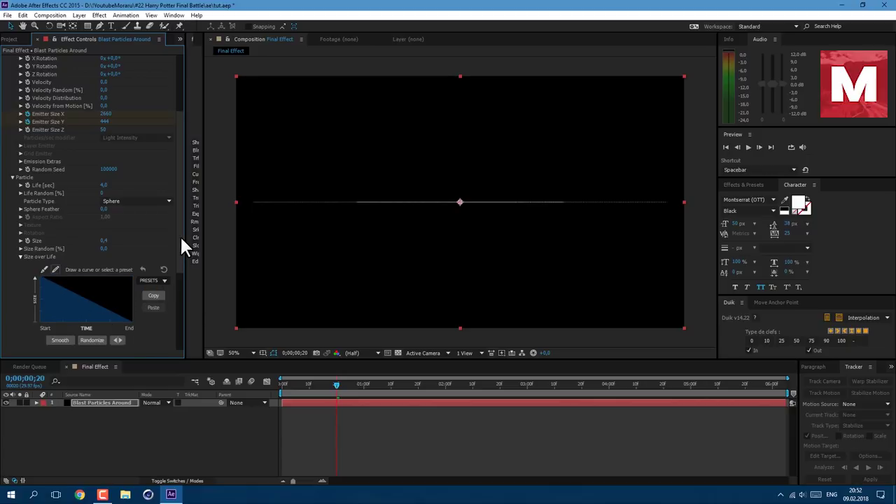
drag(180, 235, 175, 315)
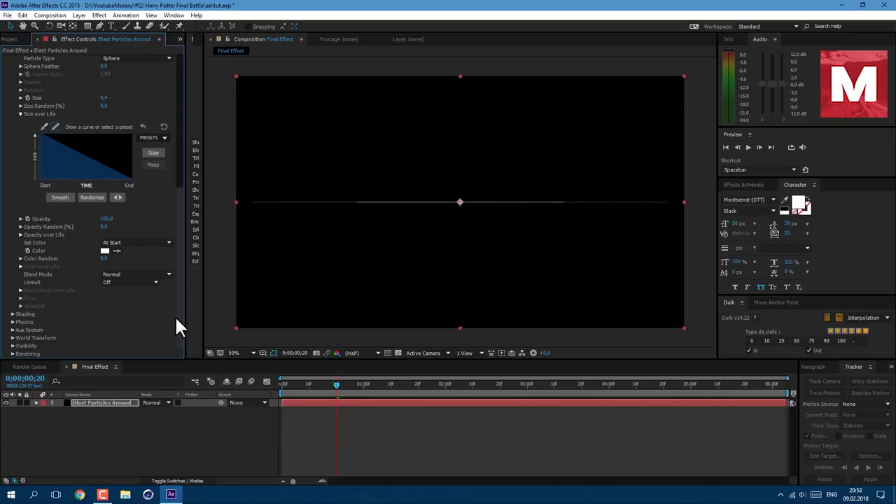
Step: Set Physics Gravity to -15
click(13, 323)
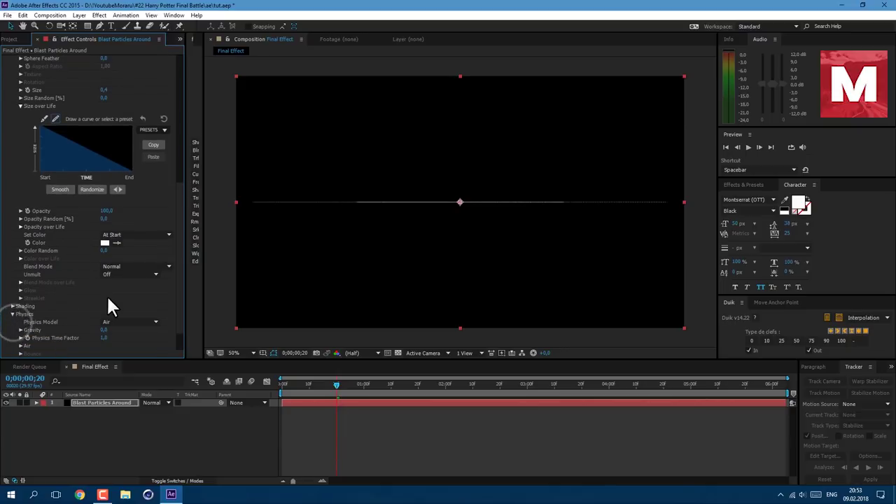
scroll(107, 295, down, 1)
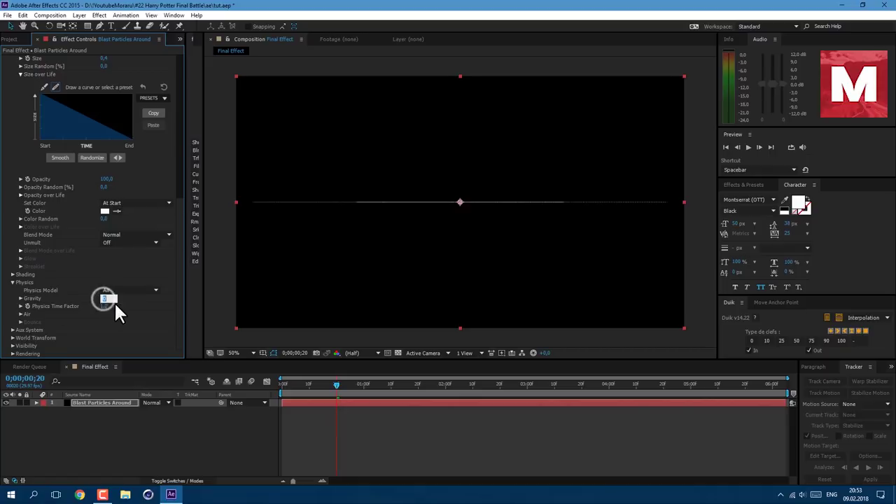
text(15)
key(Return)
Step: Set turbulence Affect Size 3, Complexity 4 and Evolution Speed 5
click(21, 314)
scroll(23, 319, down, 2)
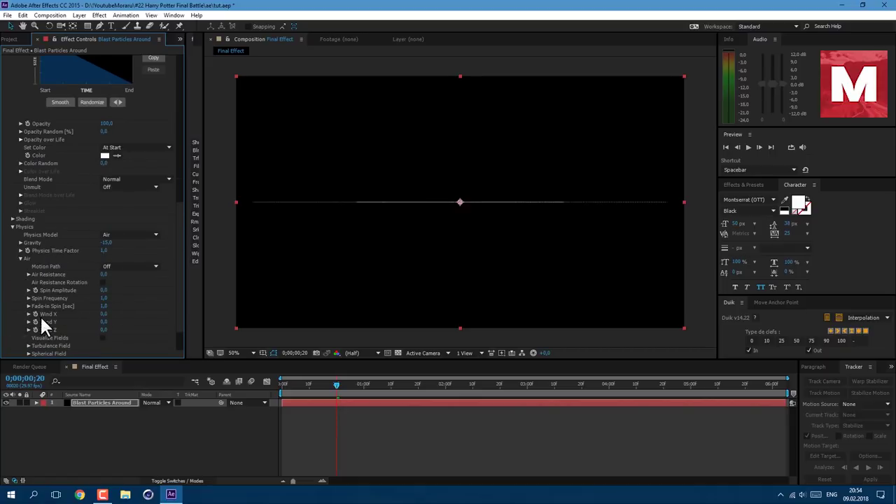
click(28, 345)
scroll(28, 343, down, 3)
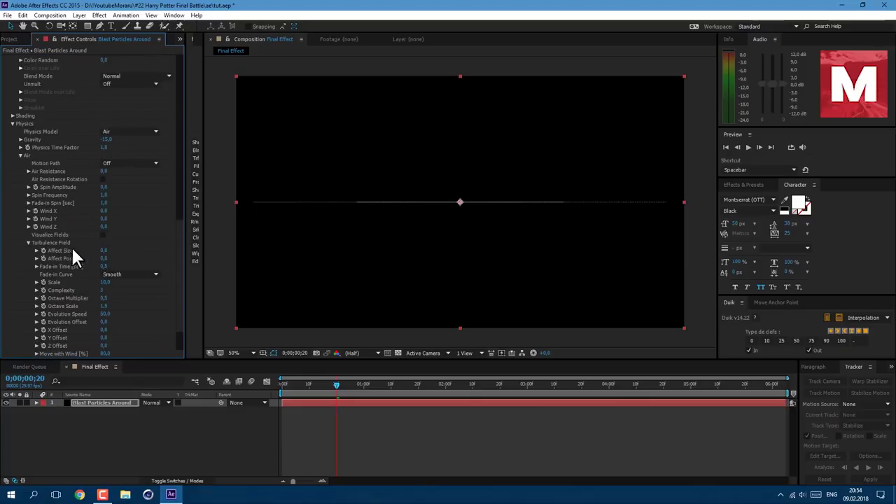
click(103, 250)
text(3)
key(Return)
click(101, 290)
text(4)
key(Return)
click(107, 314)
text(5)
key(Return)
Step: Trim the layer to start at frame 17 and keyframe turbulence Affect Position there
click(328, 384)
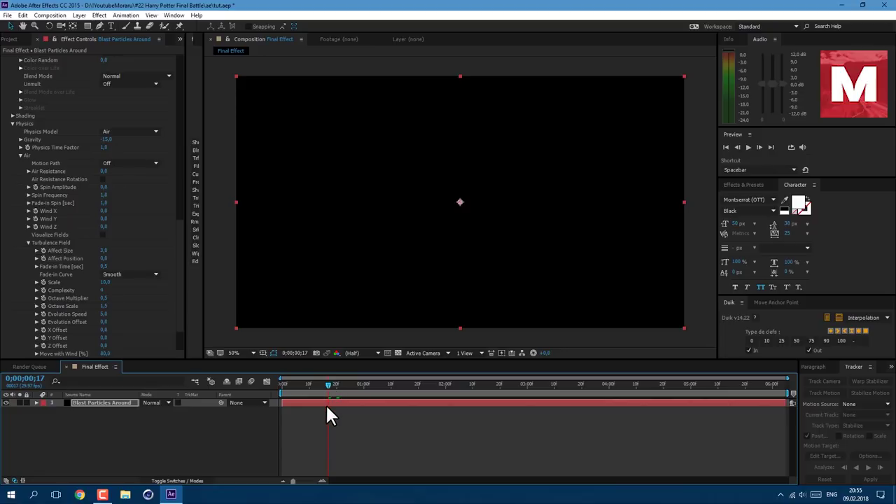
drag(284, 402, 331, 416)
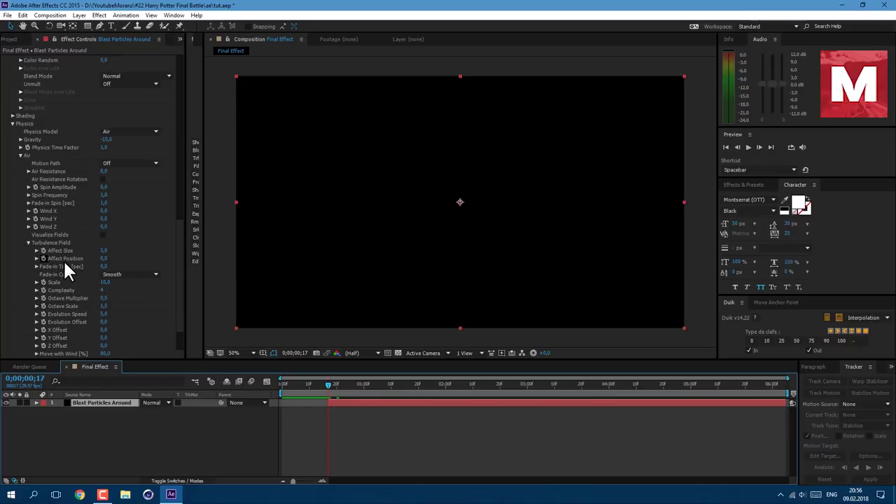
click(42, 258)
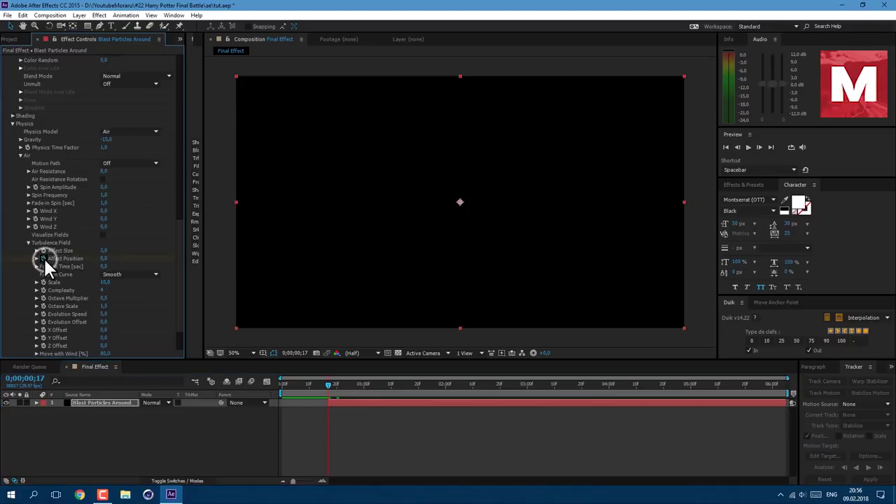
Step: Keyframe Affect Position to 2500 at 0;00;03;06 and apply Easy Ease to it
click(92, 402)
key(u)
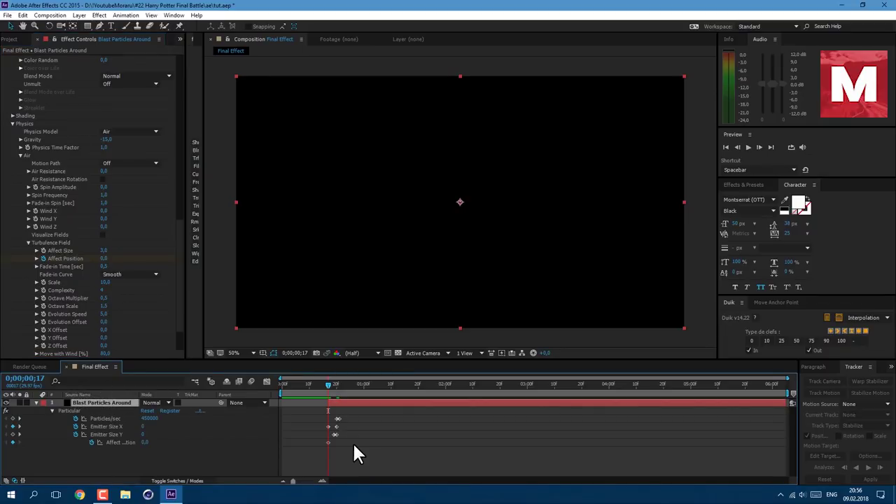
click(544, 384)
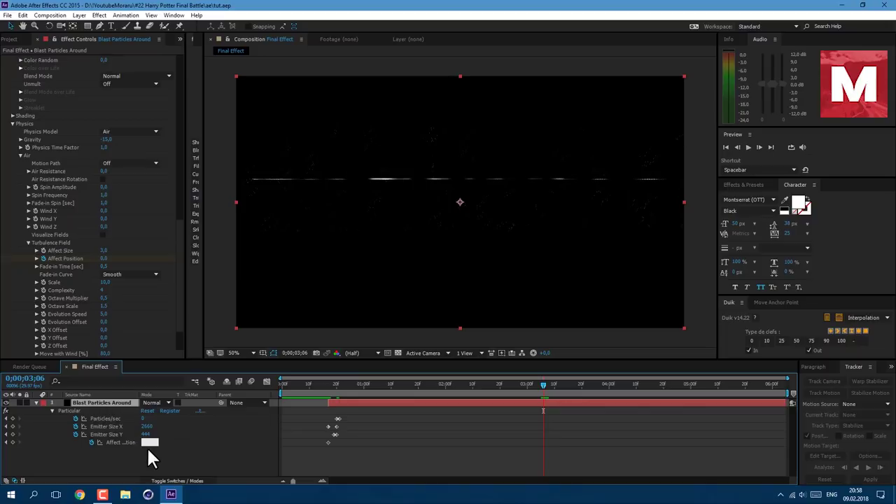
text(500)
key(Return)
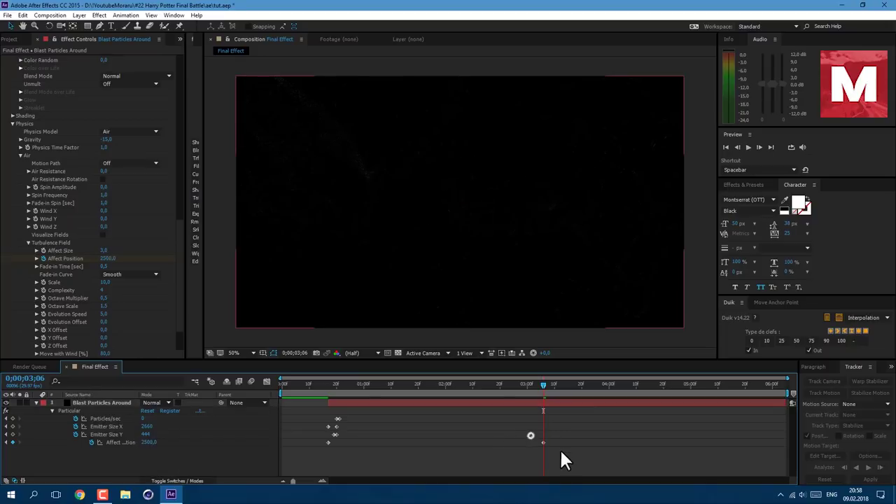
key(F9)
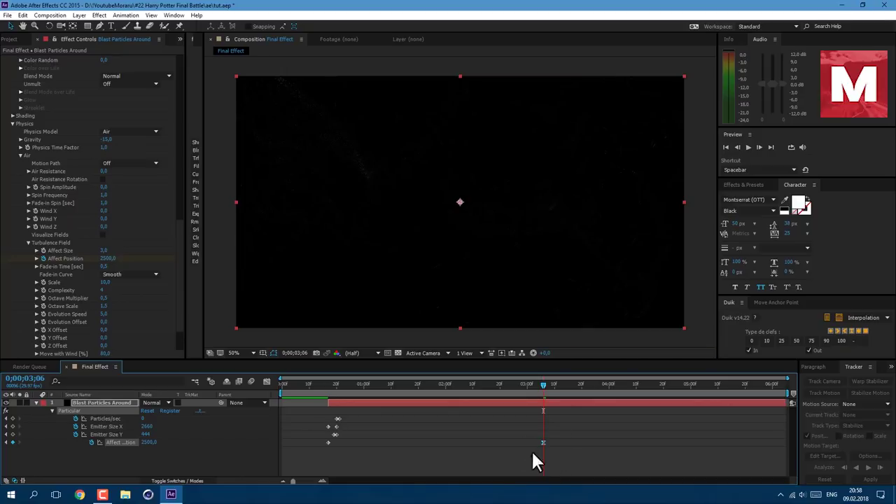
Step: Drag the final keyframe's influence to 100% in the Graph Editor, then preview the burst
click(268, 381)
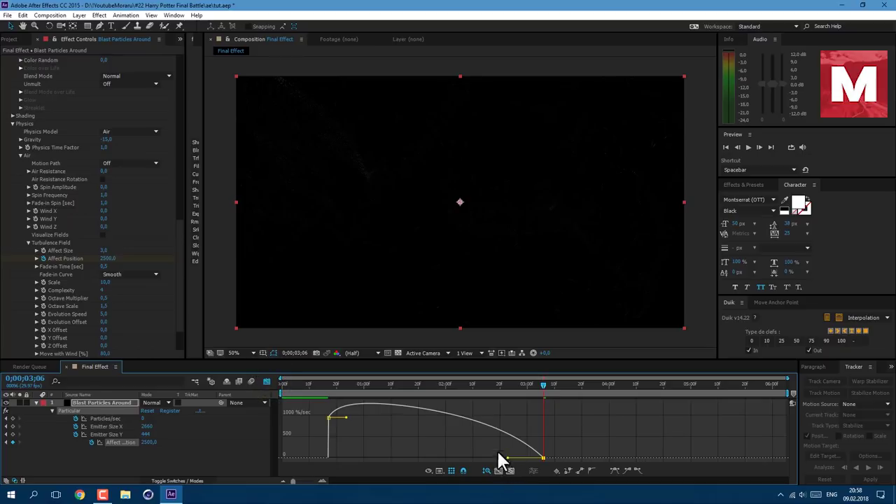
drag(509, 458, 389, 460)
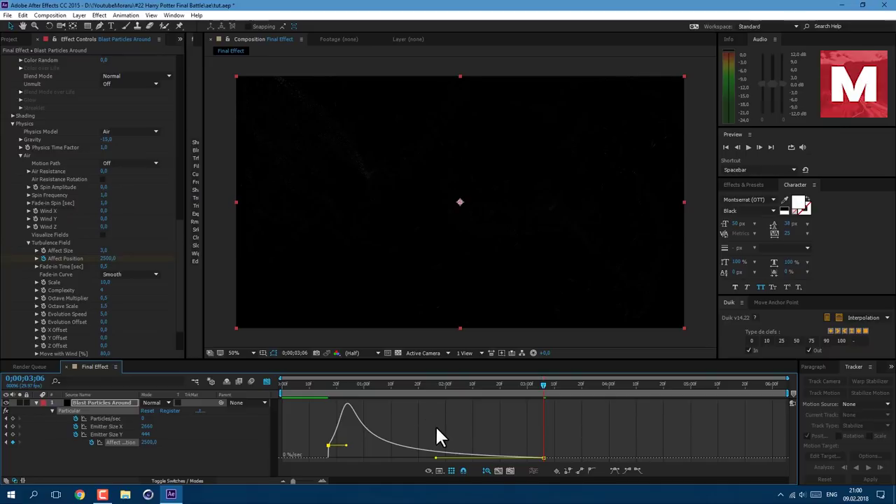
click(439, 470)
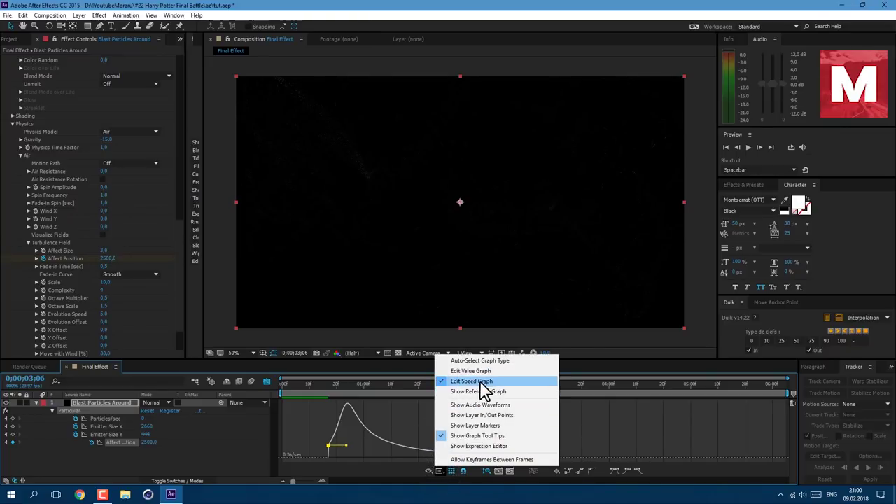
click(267, 381)
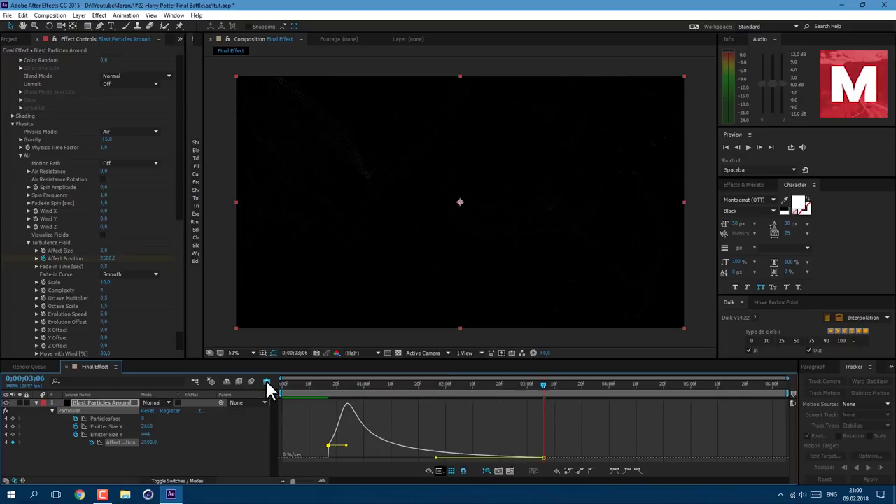
click(267, 381)
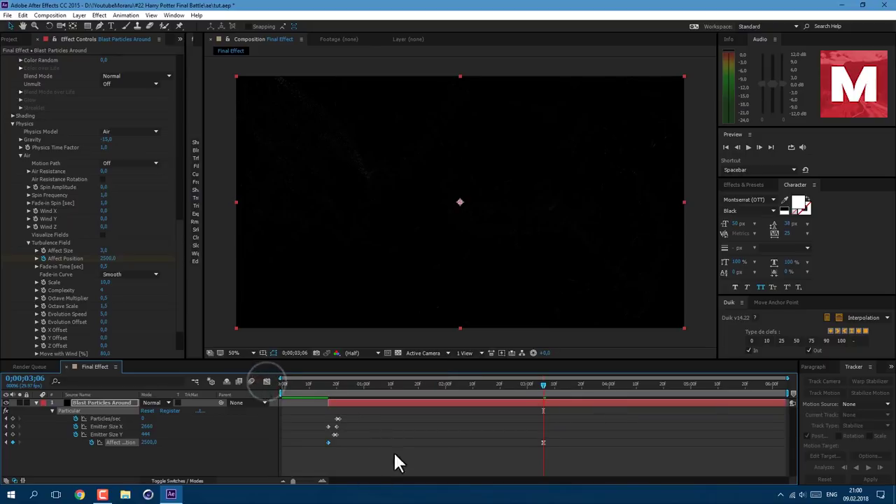
key(i)
key(space)
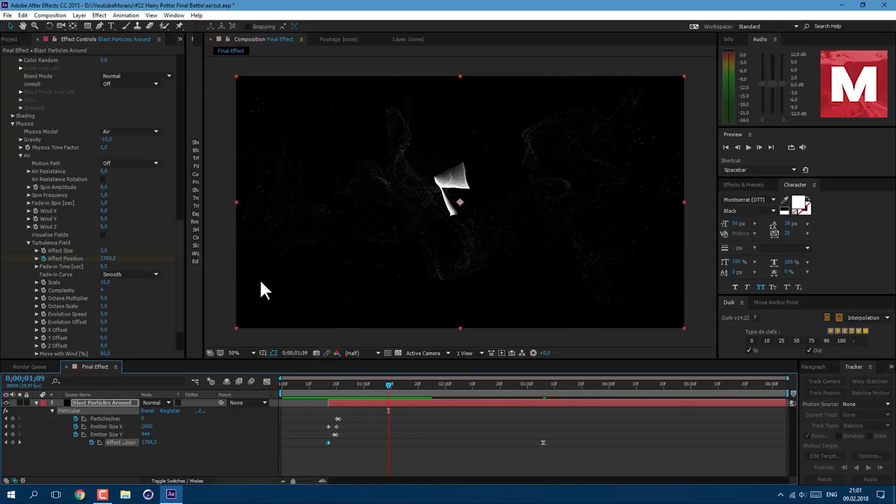
Step: Add a Linear Wipe to Blast Particles Around at 26% Transition Completion, then go to 0;00;01;13
click(99, 15)
mouse_move(196, 466)
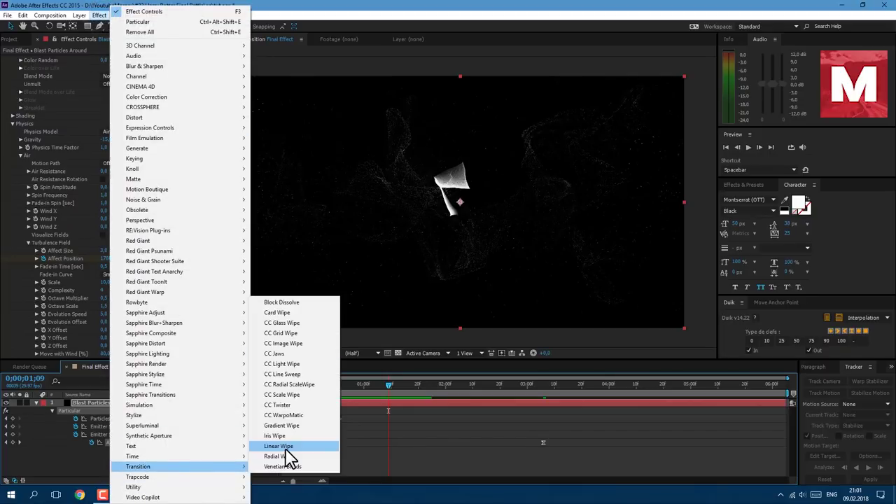
click(283, 447)
click(105, 319)
text(26)
key(Return)
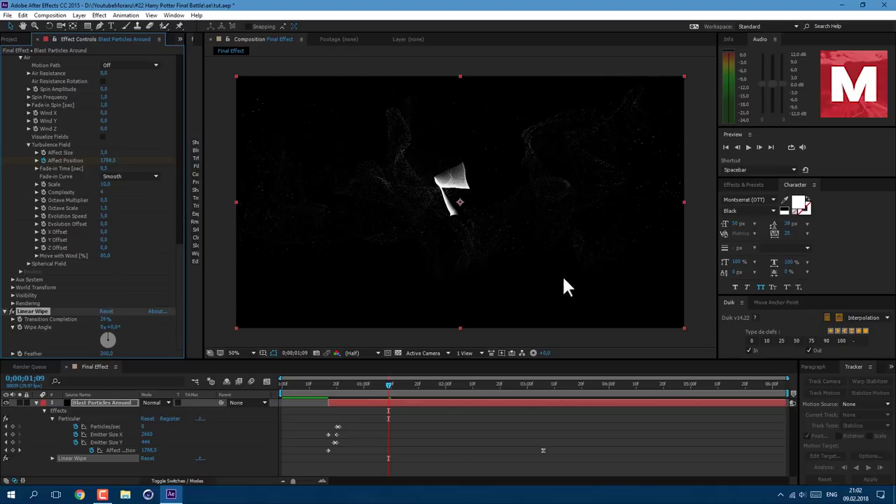
click(399, 404)
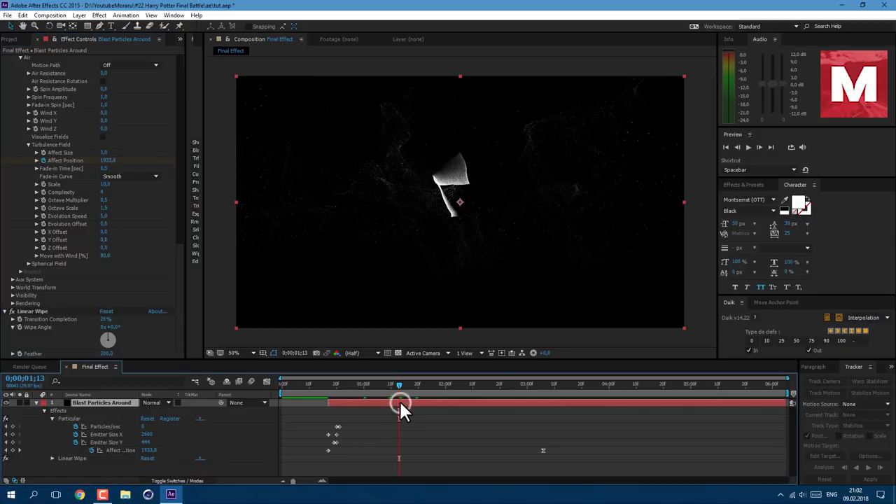
Step: Add Curves to Blast Particles Around and raise its Alpha channel curve to brighten the particles
click(99, 15)
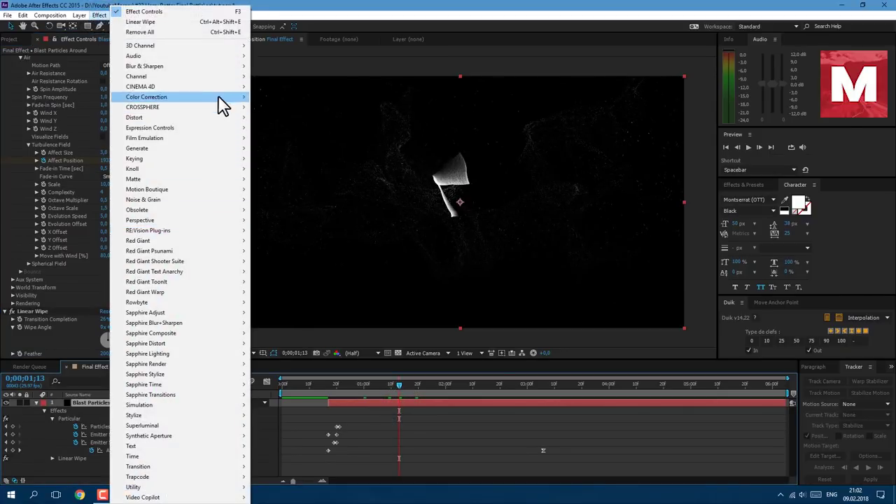
mouse_move(236, 99)
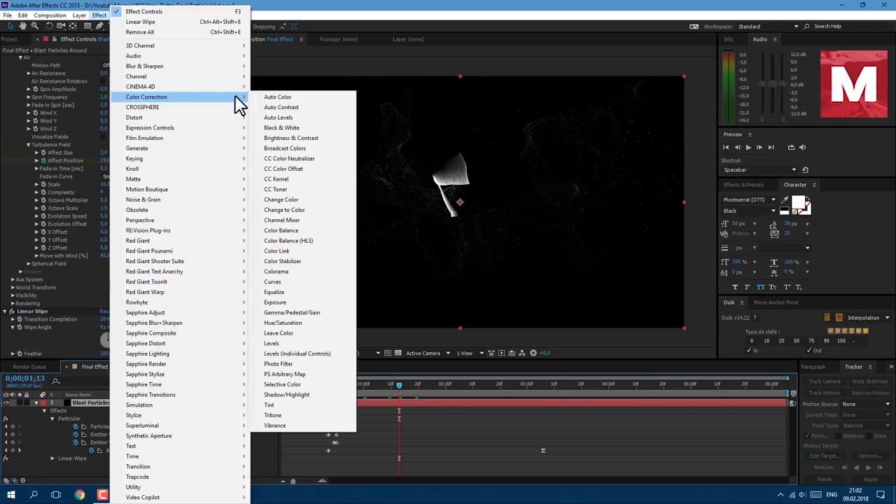
click(278, 283)
click(128, 182)
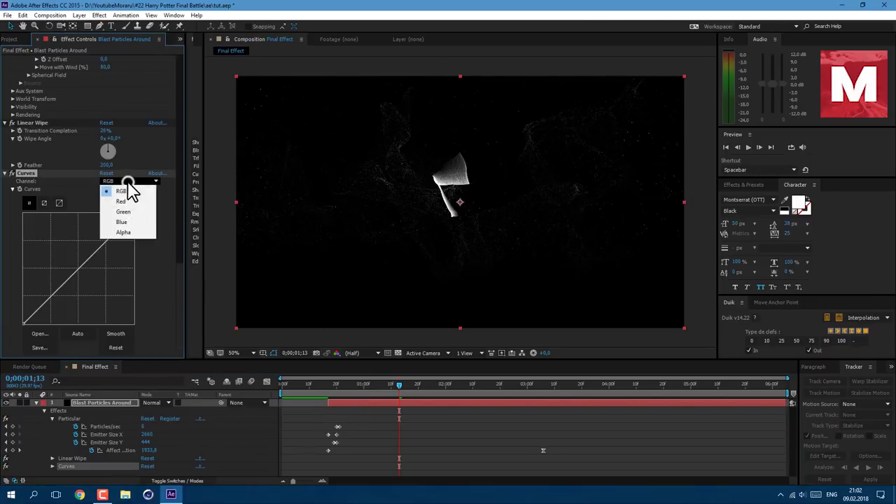
click(126, 233)
drag(86, 259, 48, 217)
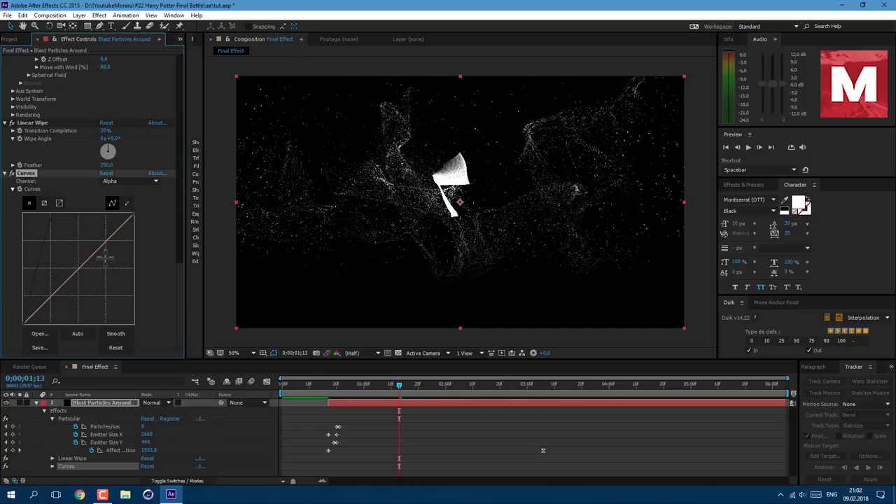
click(99, 15)
Step: Add a Fast Blur with blurriness 2 to the particle layer
mouse_move(219, 70)
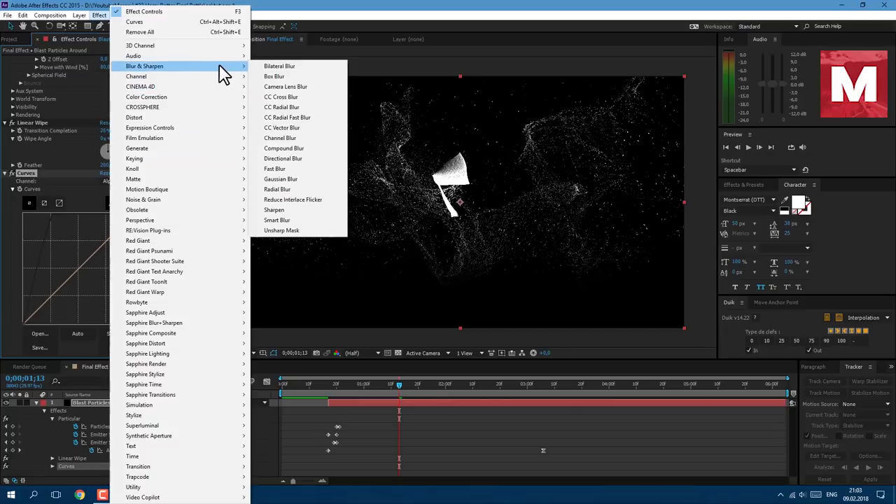
click(294, 169)
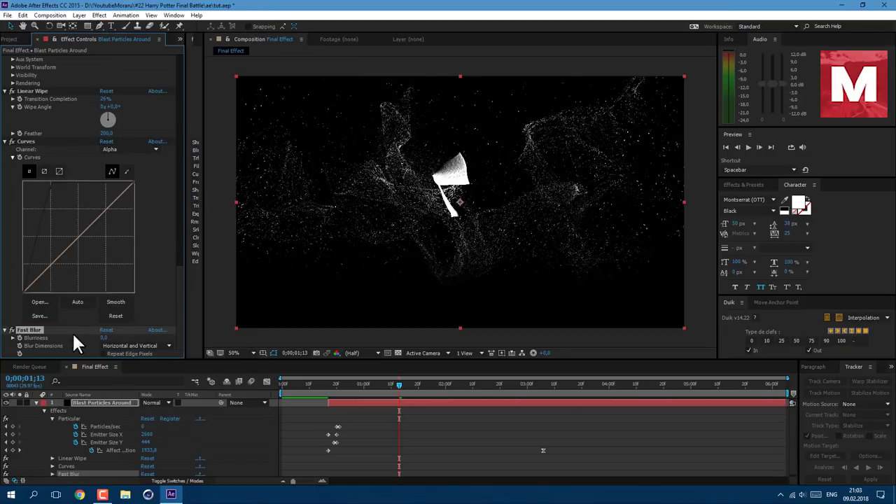
drag(103, 339, 112, 339)
Step: Add a second Curves effect and reshape its Alpha channel curve to firm up the particles
click(99, 14)
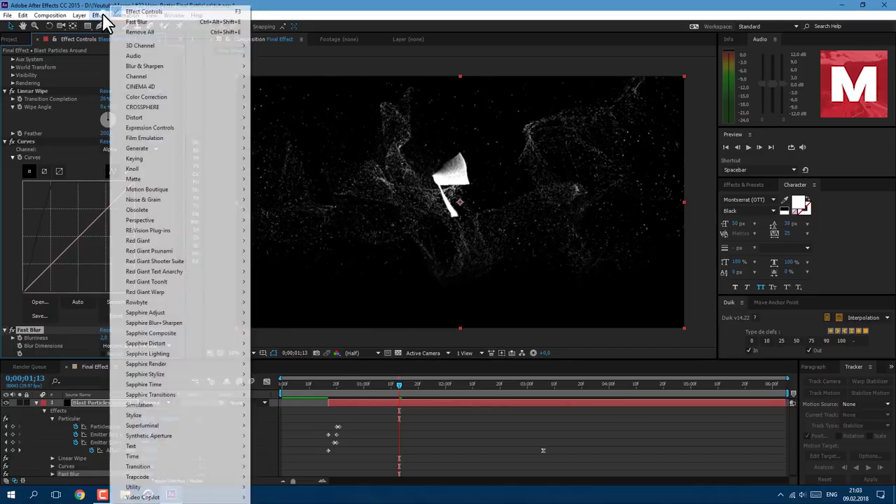
mouse_move(228, 98)
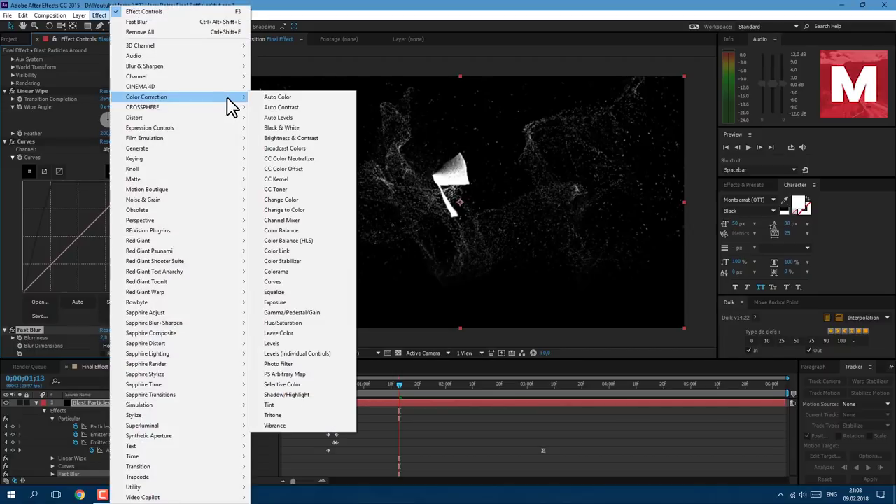
click(287, 281)
click(125, 181)
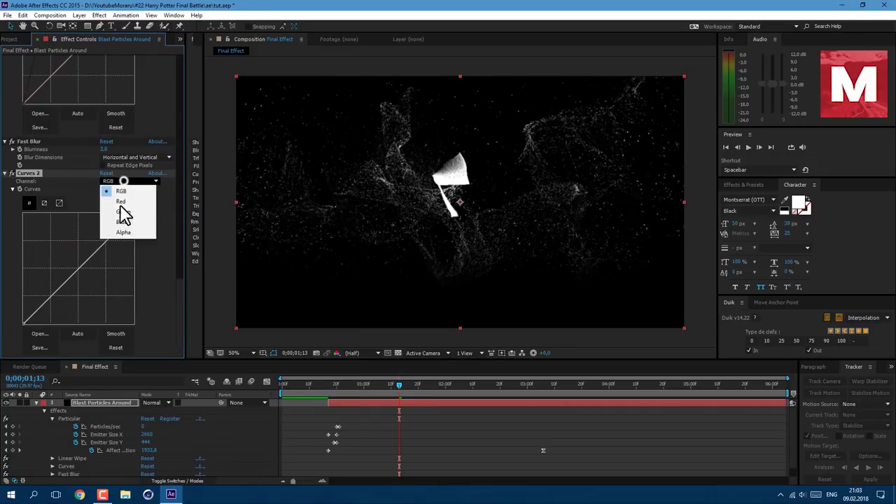
click(122, 231)
drag(86, 257, 74, 246)
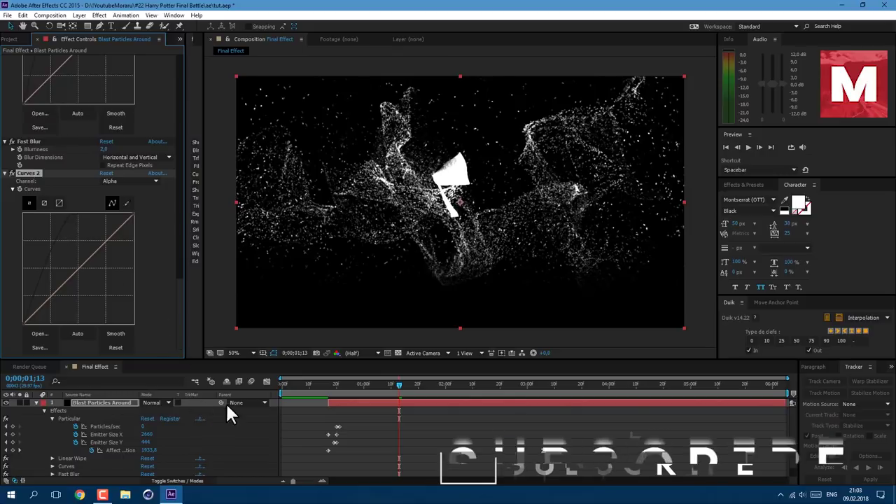
Step: Enable motion blur for the composition and the Blast Particles Around layer
click(251, 382)
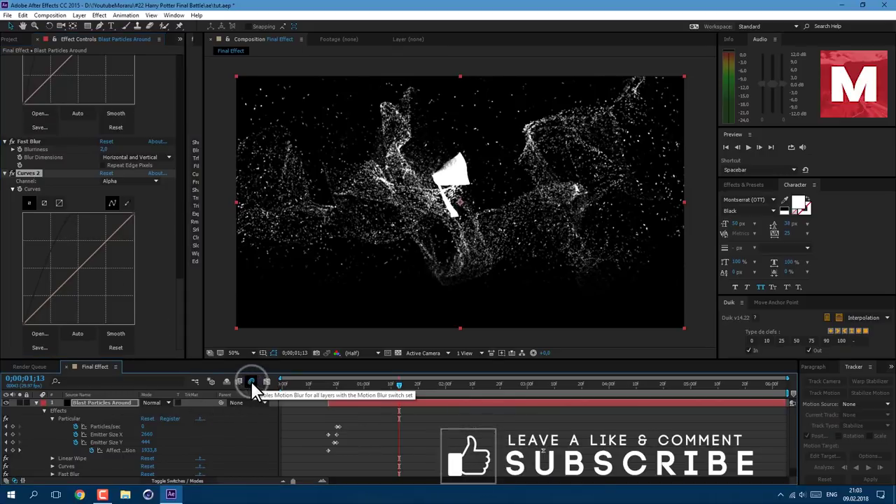
click(178, 480)
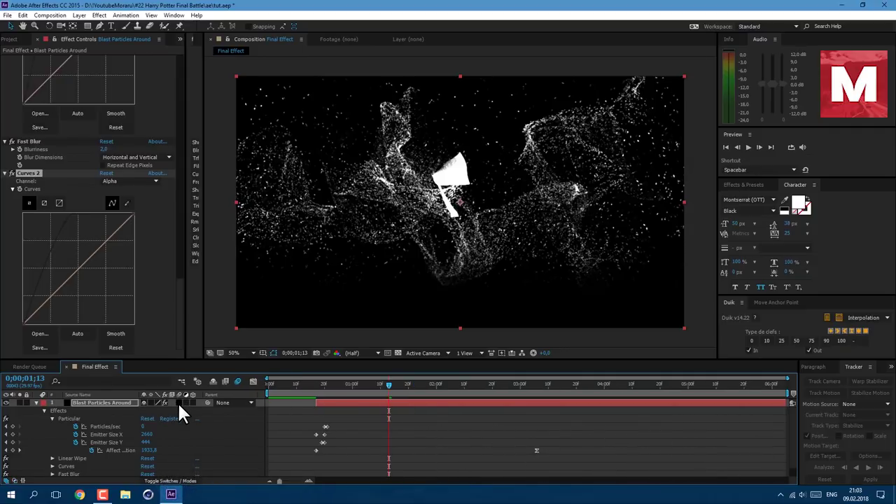
click(178, 402)
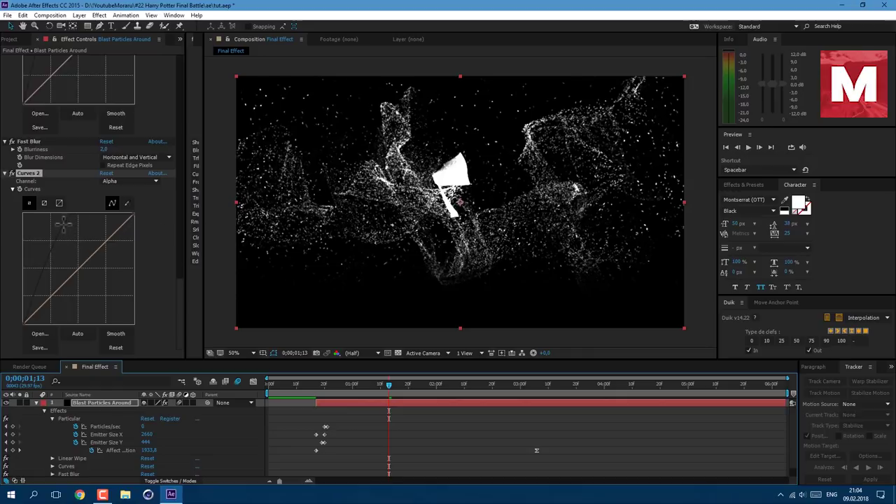
click(65, 219)
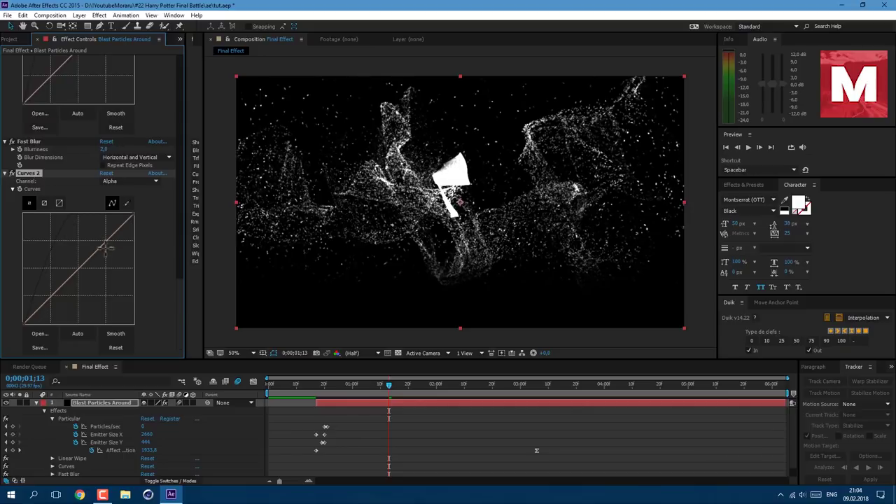
click(99, 15)
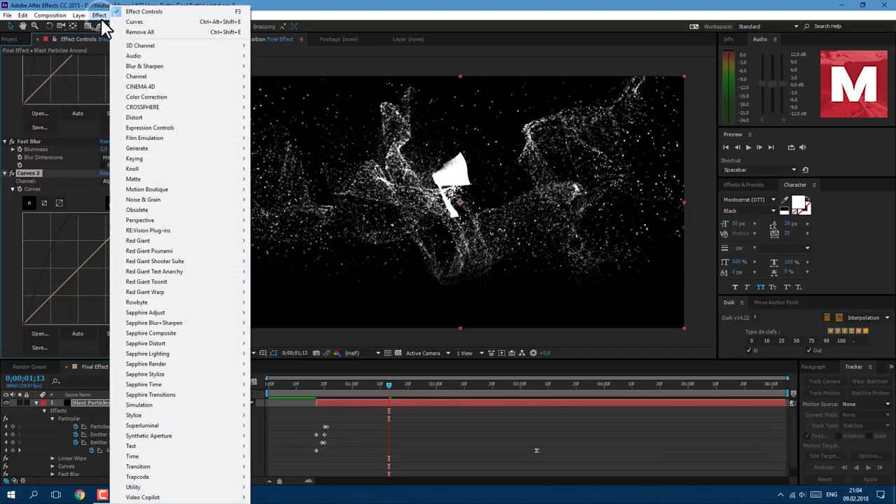
Step: Apply CC Vector Blur to the particles with Type Perpendicular and Amount 22
mouse_move(231, 67)
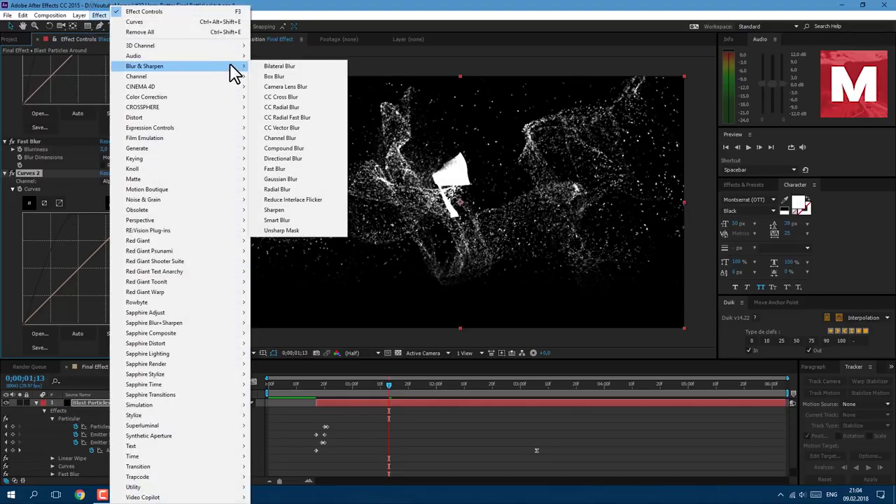
click(287, 131)
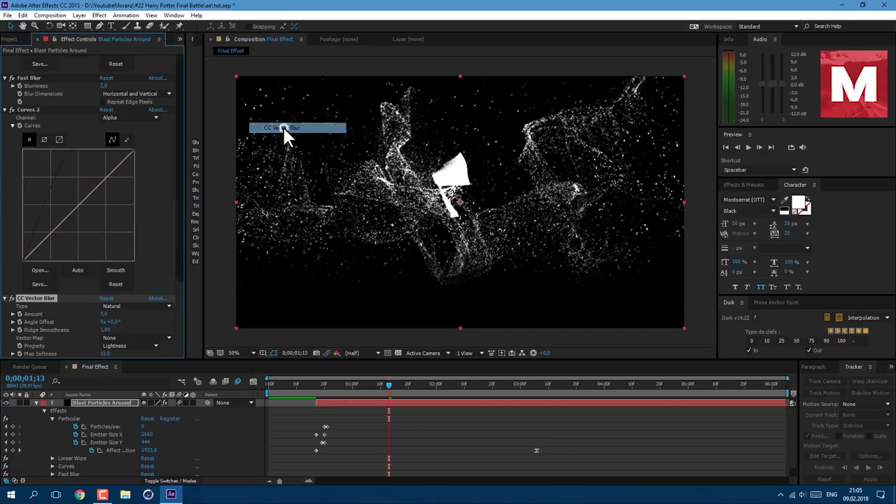
click(125, 305)
click(133, 336)
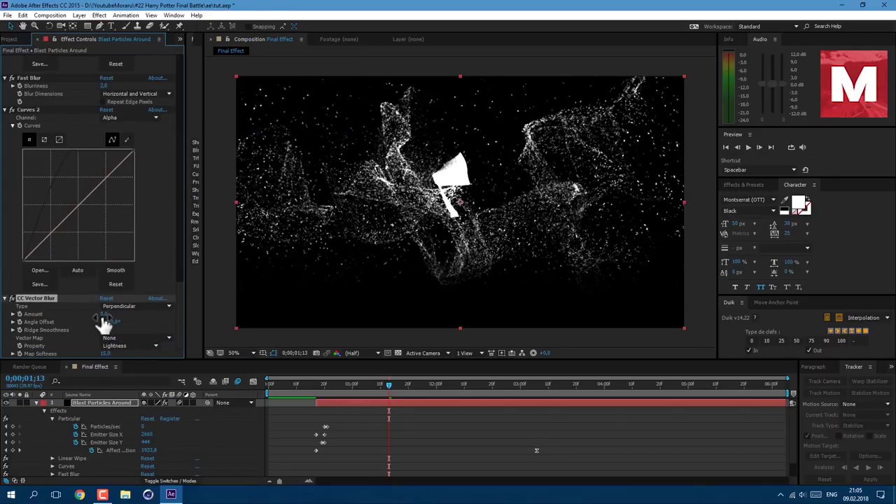
text(22)
key(Tab)
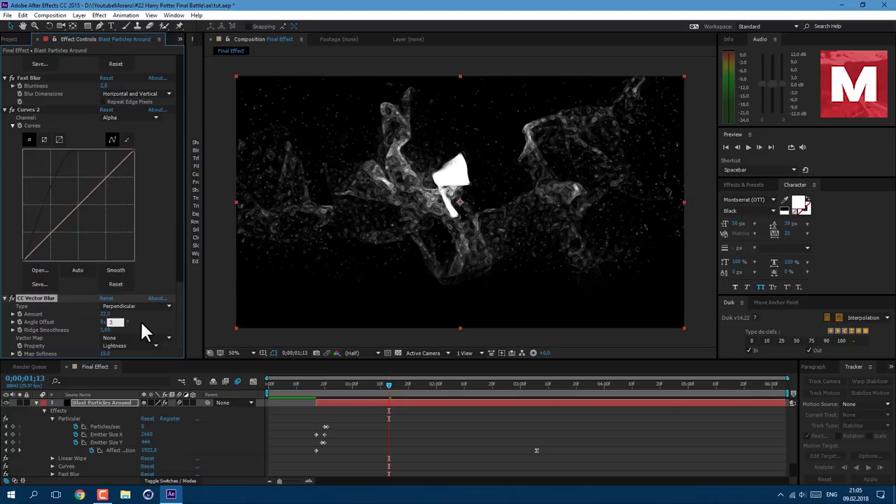
Step: Set the vector blur Angle Offset to 340° and Ridge Smoothness to 2,20
text(340)
key(Return)
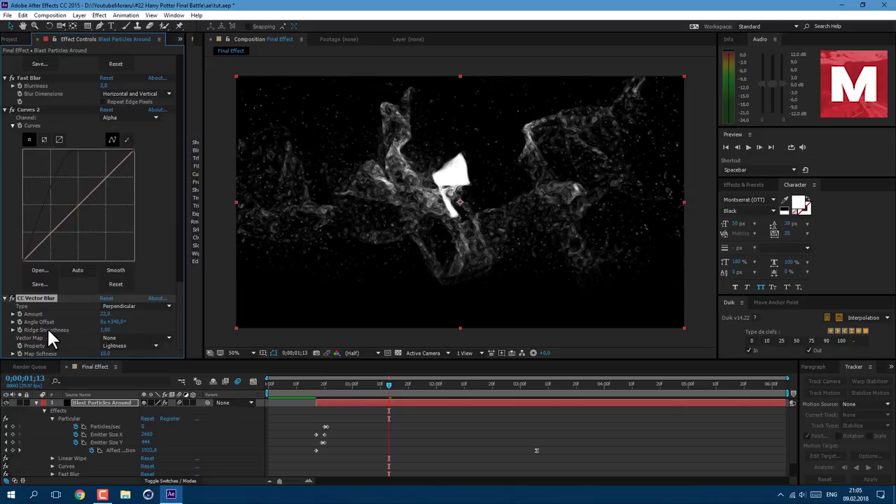
click(107, 329)
text(2,2)
key(Return)
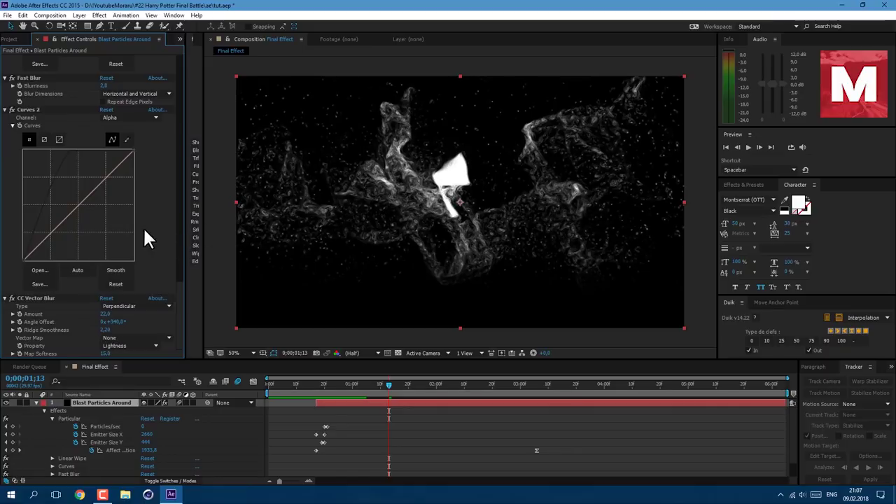
scroll(129, 241, up, 15)
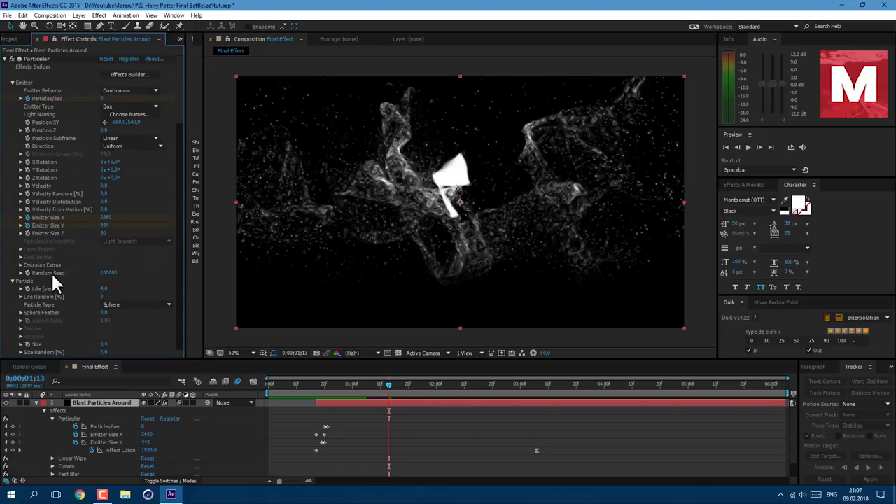
Step: Change Particular's Random Seed to 100010
click(109, 273)
text(100010)
key(Return)
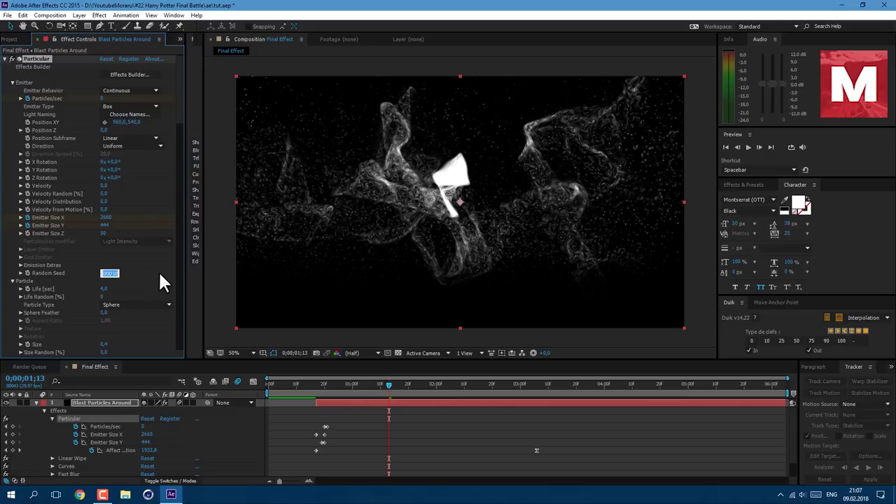
click(158, 270)
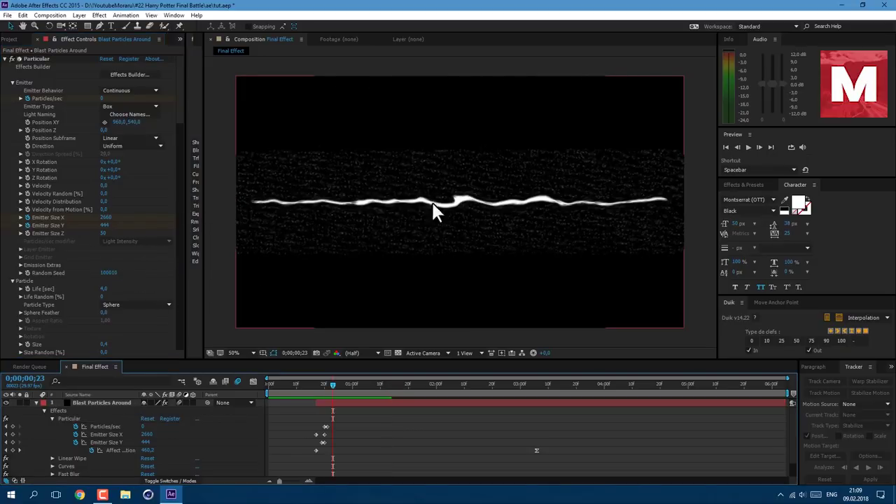
Step: Select the Emitter Size Y keyframes and retime one of them
drag(314, 438, 334, 446)
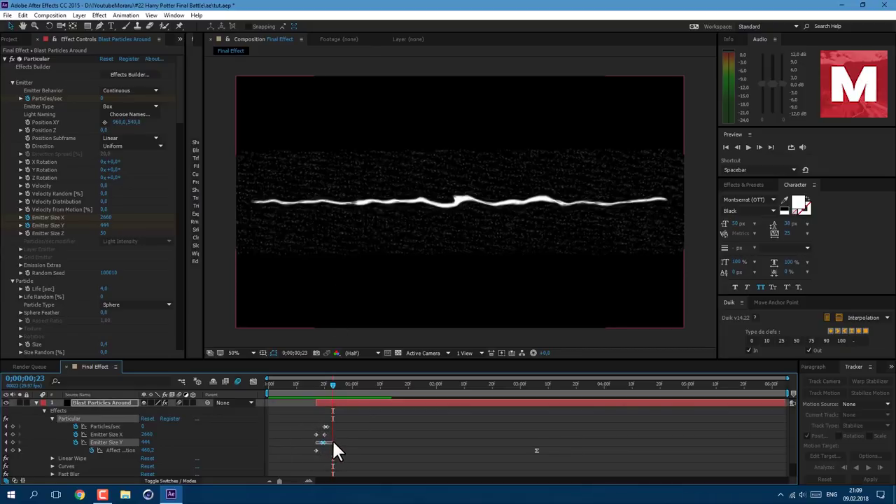
click(324, 442)
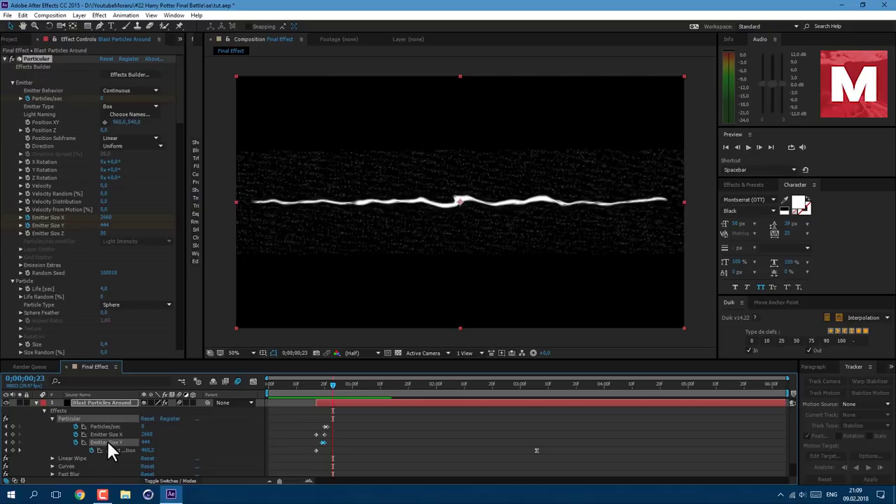
drag(319, 440, 322, 441)
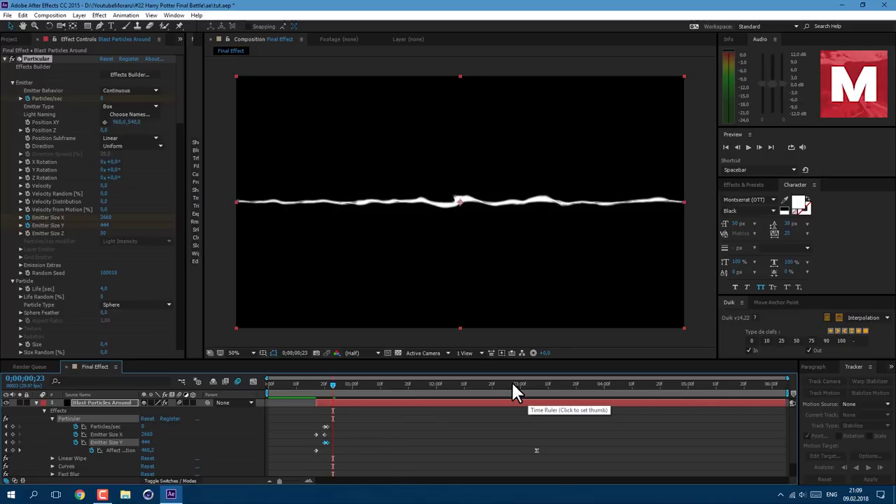
Step: Show the layer's Opacity and set a 100% Opacity keyframe
key(t)
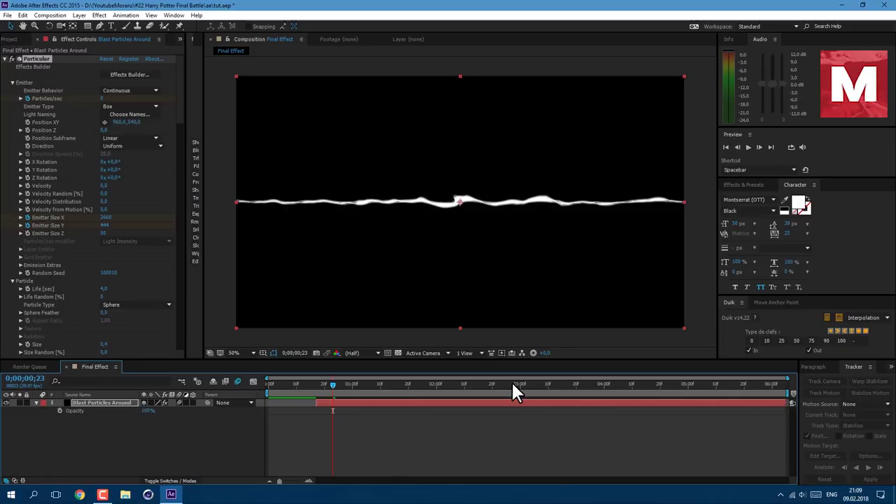
click(568, 384)
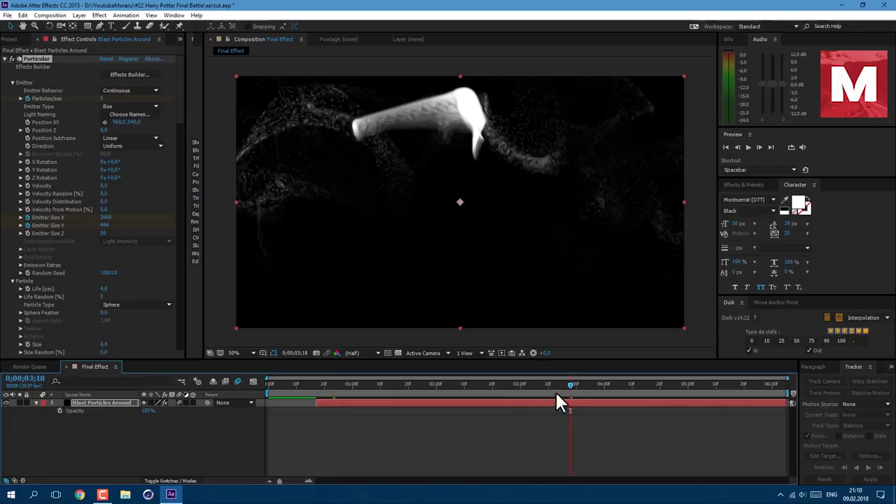
click(573, 385)
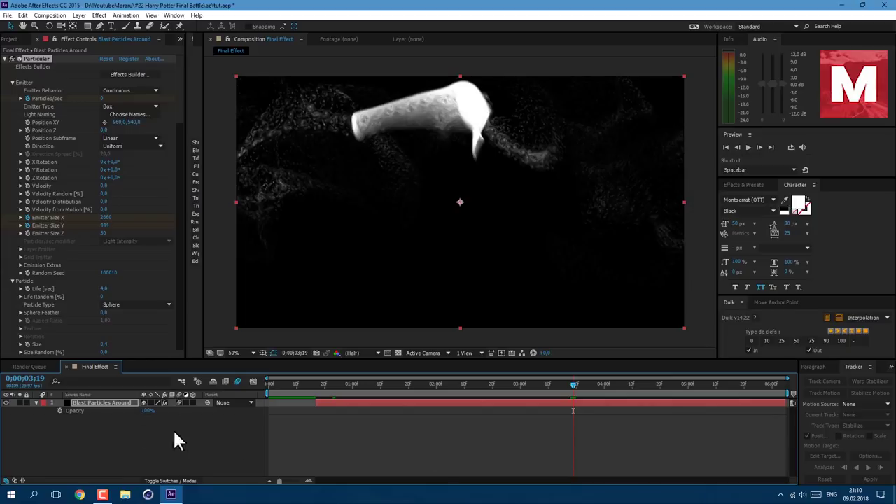
click(59, 410)
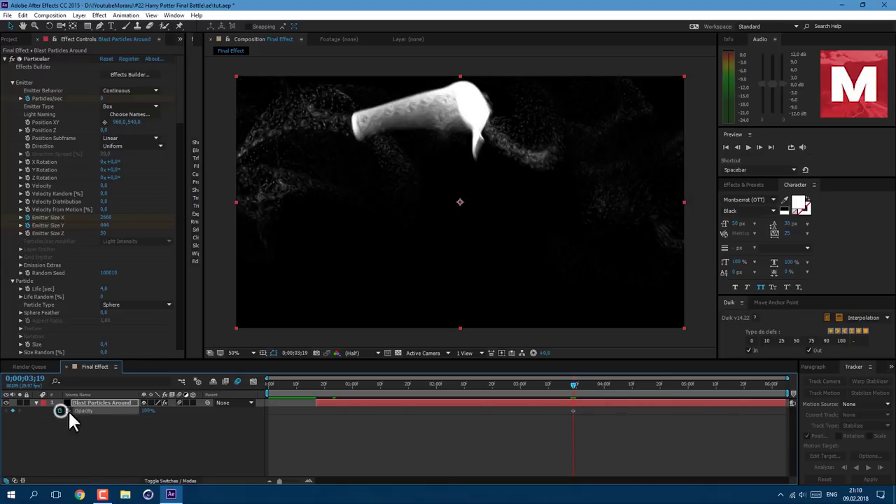
click(484, 384)
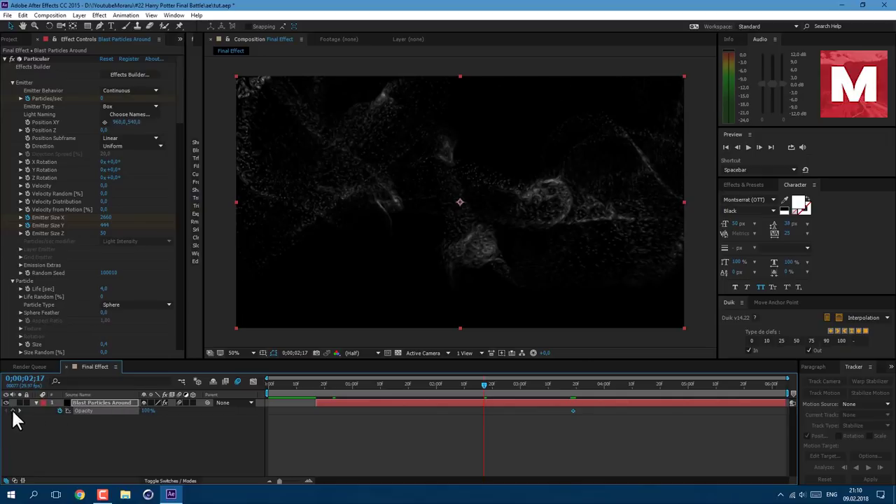
Step: Set Opacity to 0% at 0;00;03;19, then collapse and deselect the layer
click(572, 384)
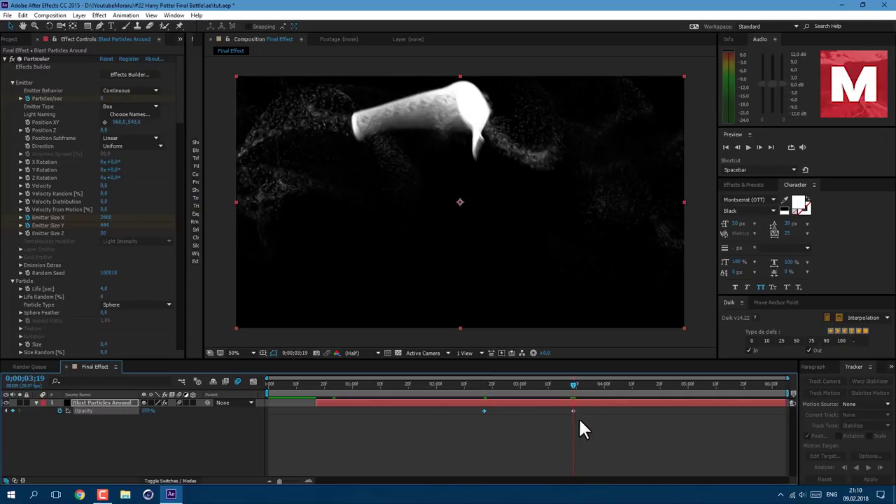
click(146, 411)
text(0)
key(Return)
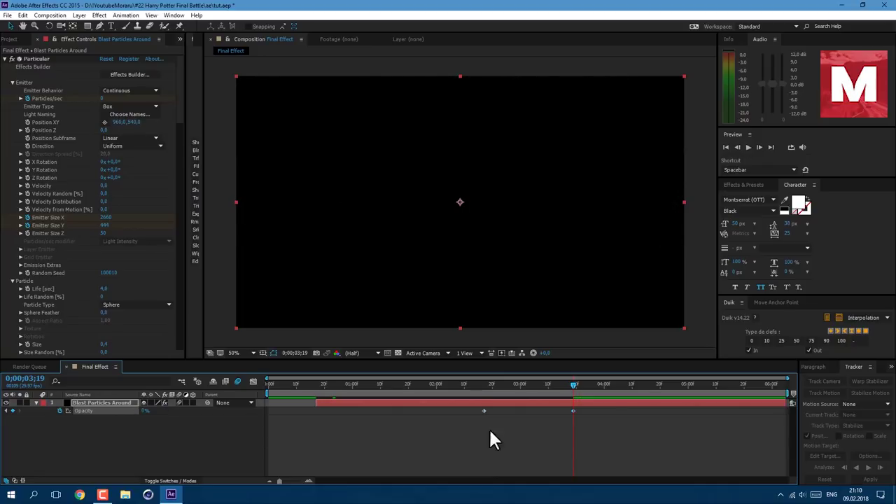
drag(593, 429, 464, 402)
click(36, 402)
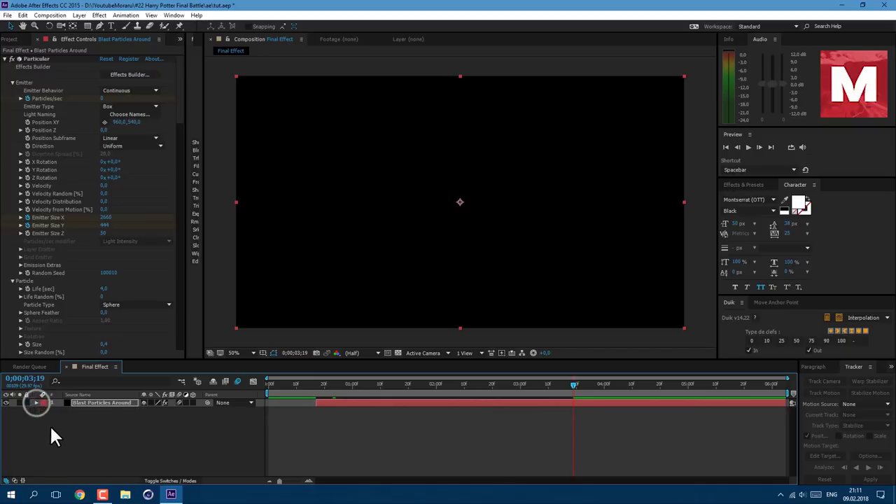
click(127, 441)
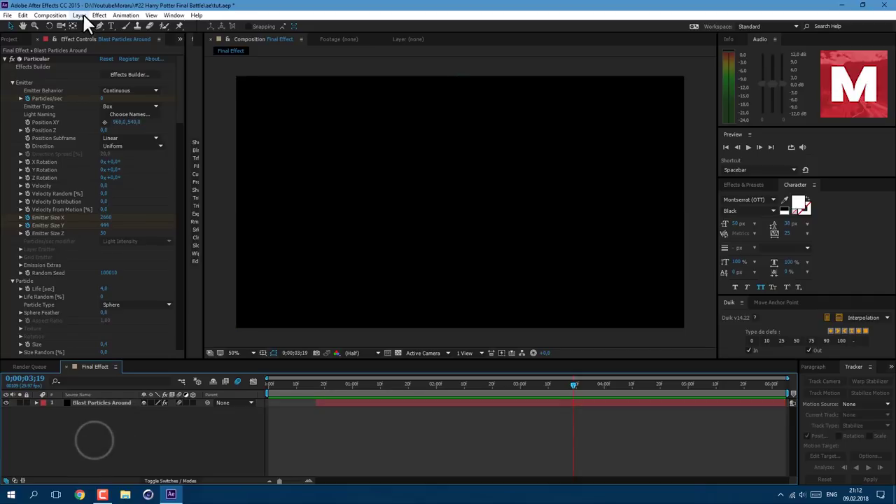
Step: Create a new solid named 'Circle Particles' and make it start at frame 13
click(79, 15)
mouse_move(217, 28)
click(259, 36)
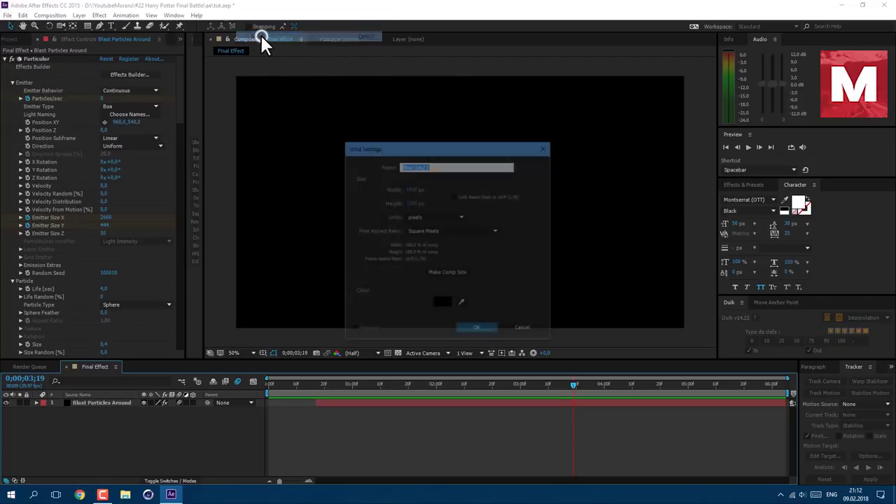
text(Circle Particles)
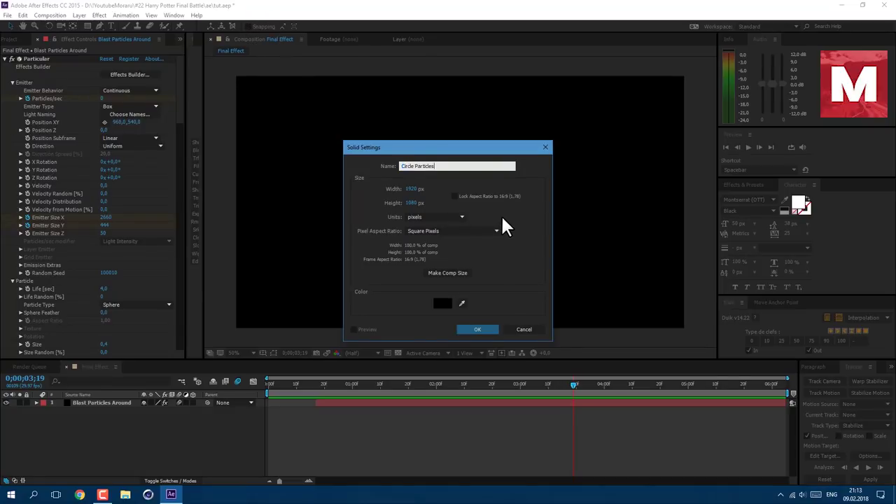
click(484, 328)
drag(288, 402, 309, 401)
key(i)
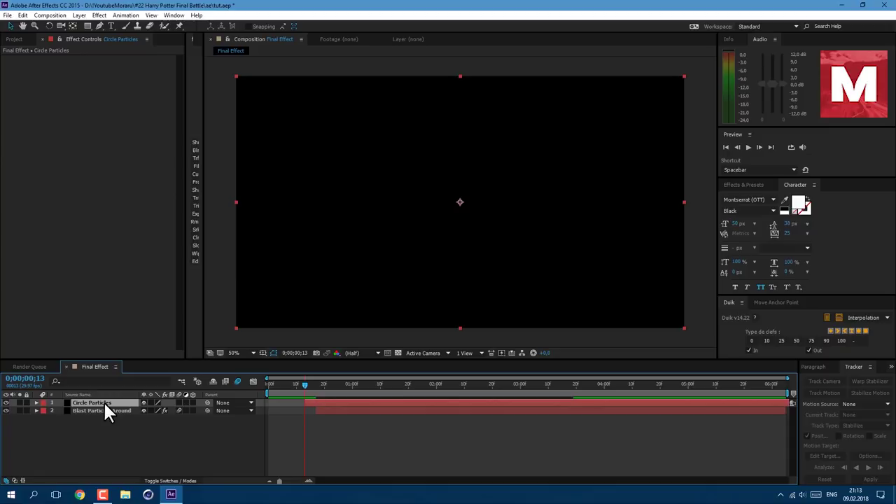
click(98, 15)
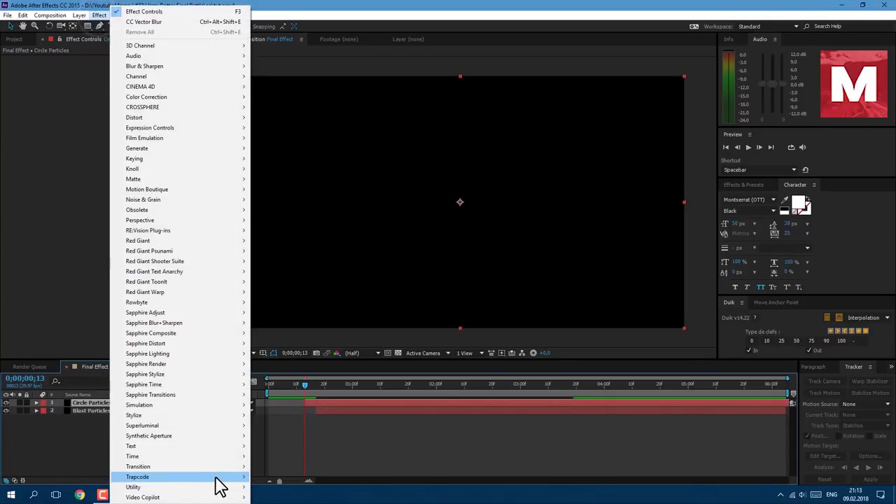
Step: Apply Particular to Circle Particles: 10000 particles/sec, Box emitter, vertical position 0
mouse_move(223, 478)
click(277, 457)
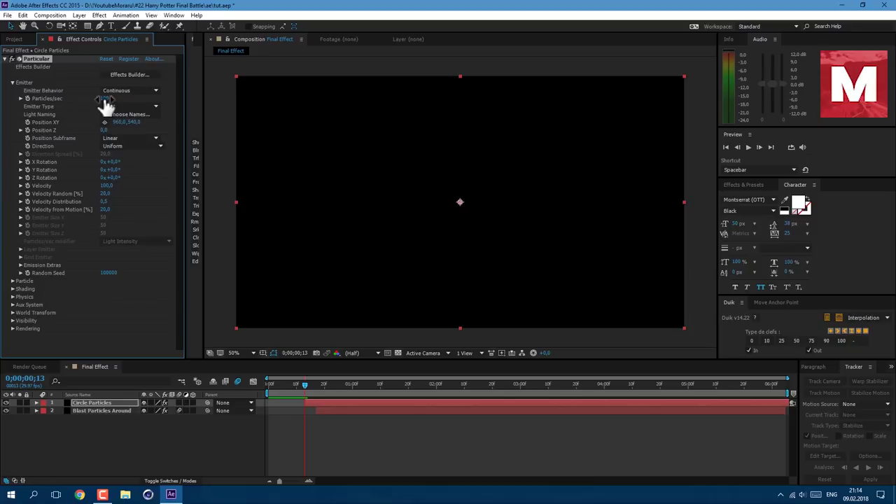
click(105, 99)
text(10000)
key(Return)
click(133, 107)
click(137, 124)
click(134, 122)
text(0)
key(Return)
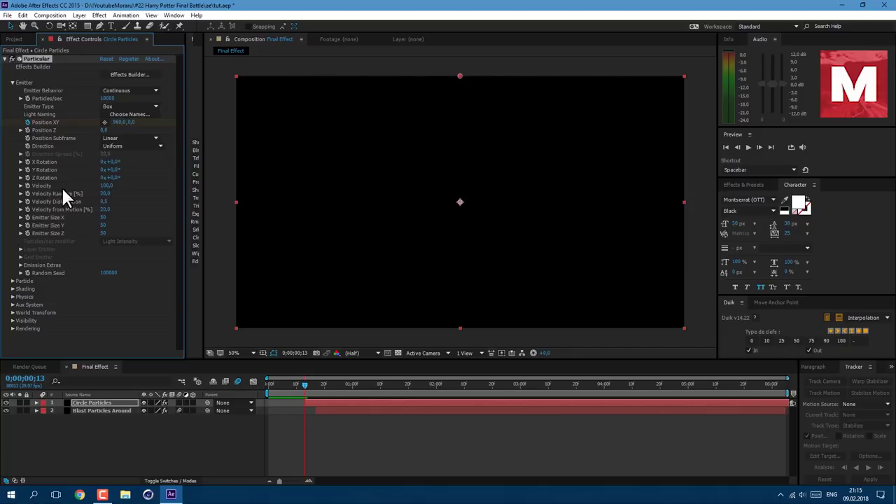
Step: Set Velocity to 0 and the emitter size to 1920 × 0 × 0
click(106, 186)
click(105, 218)
text(15)
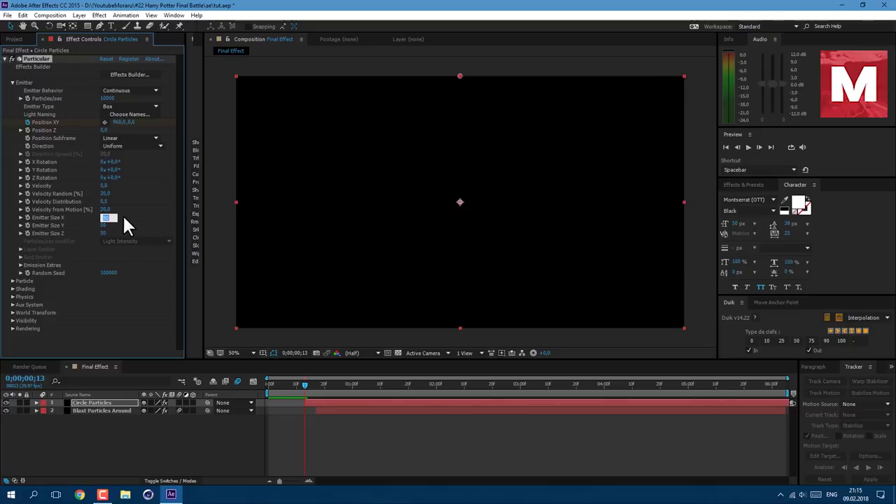
text(20)
click(105, 225)
text(0)
key(Return)
click(105, 233)
text(0)
key(Return)
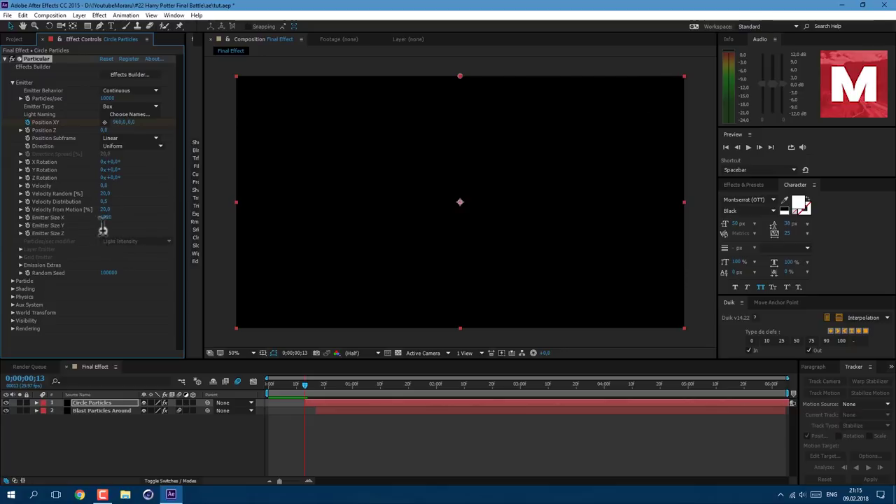
Step: Give the particles a Life of 2 seconds and a Size of 3
click(11, 281)
scroll(83, 260, down, 3)
click(105, 188)
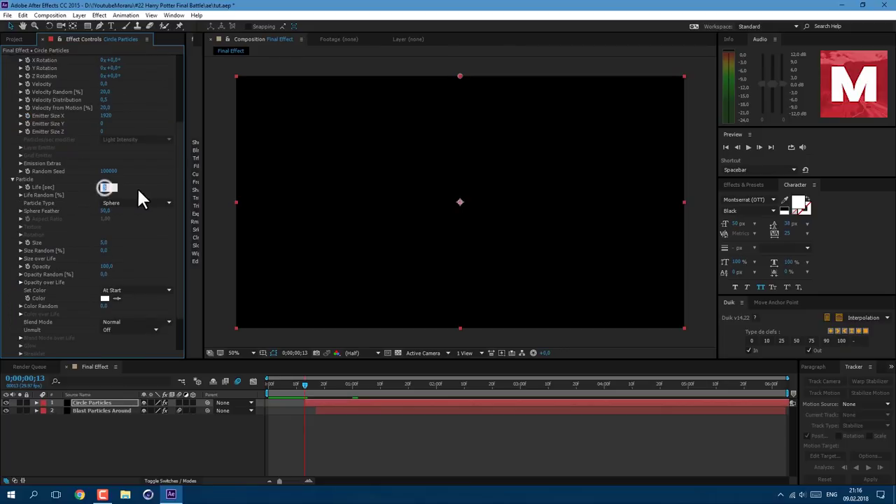
text(2)
click(105, 242)
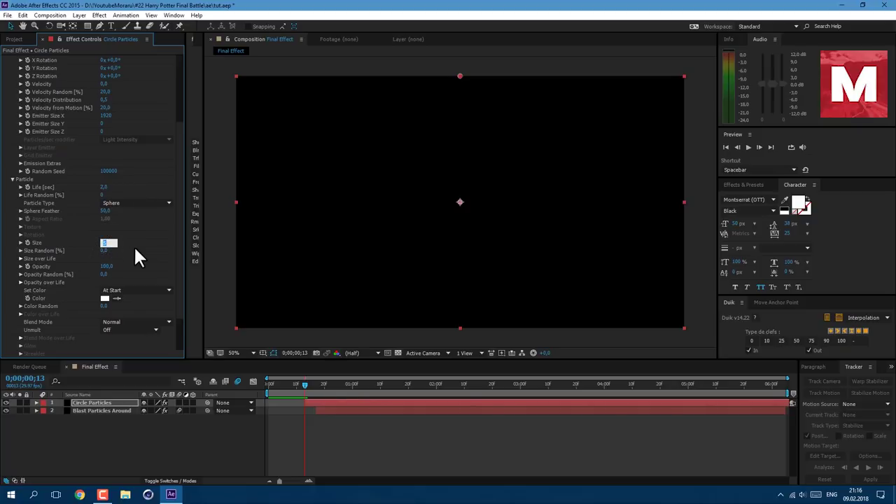
text(3)
key(Return)
Step: Go to frame 21 and hide the Blast Particles Around layer
click(327, 384)
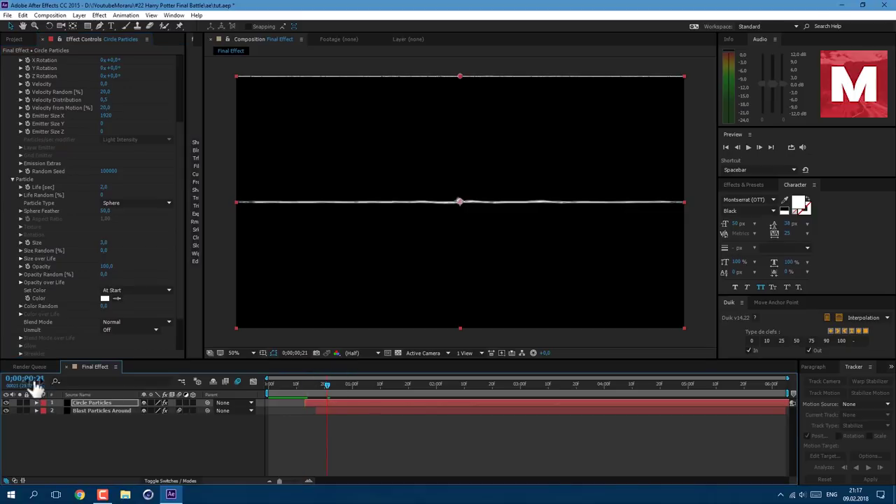
click(6, 411)
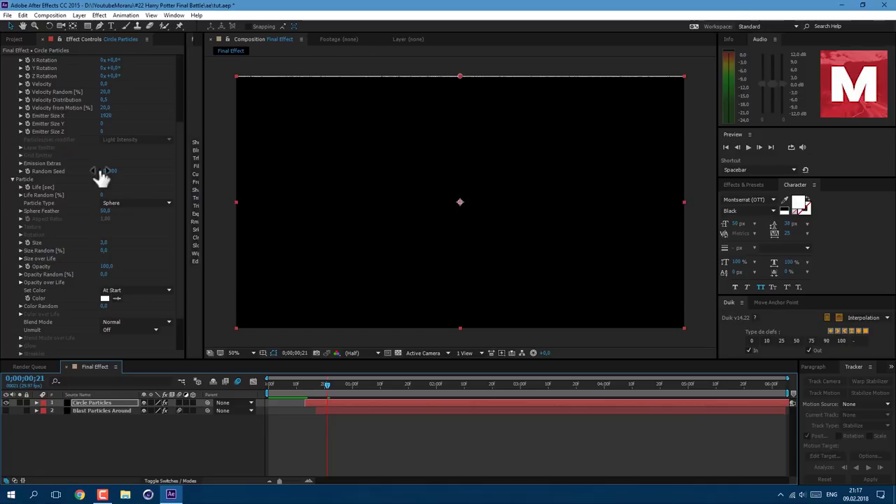
scroll(94, 174, up, 5)
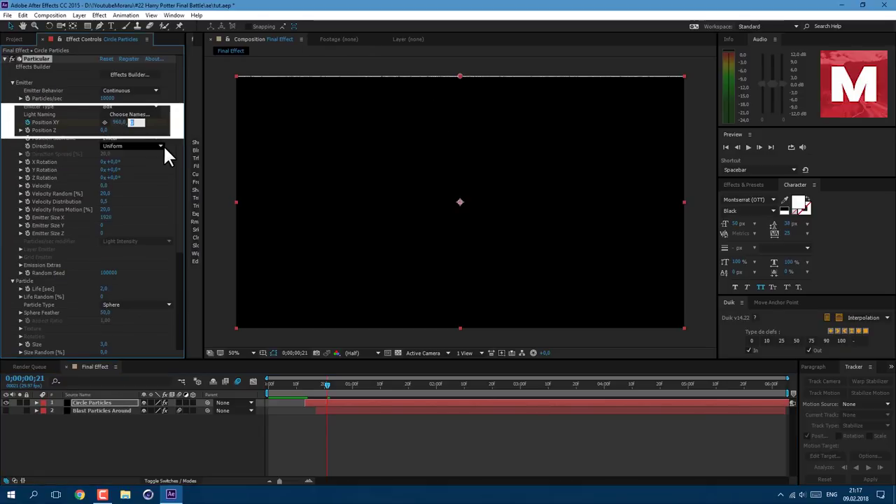
Step: Set the emitter Position XY to 960,143 and Easy Ease (F9) both Position XY keyframes
text(143)
key(Return)
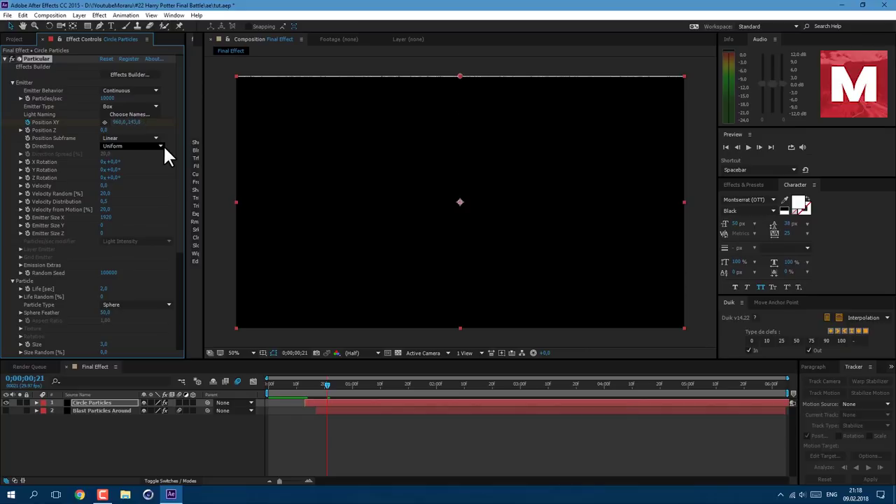
key(u)
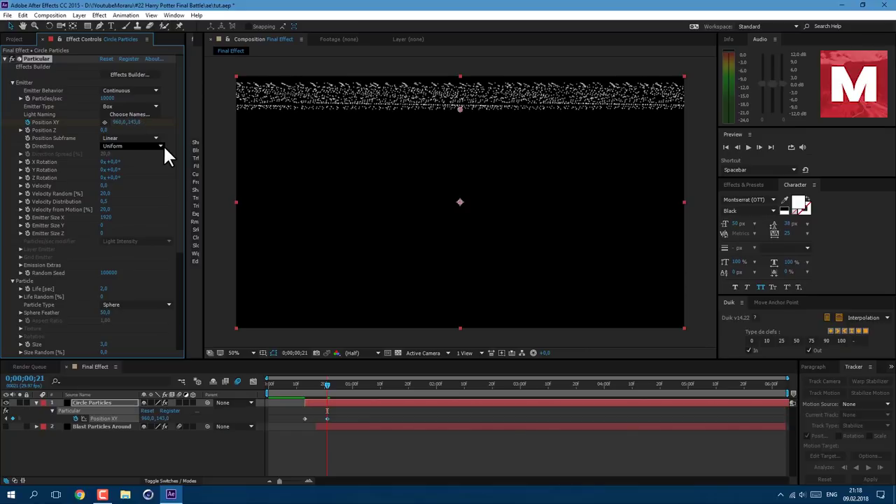
click(343, 433)
drag(342, 429, 360, 434)
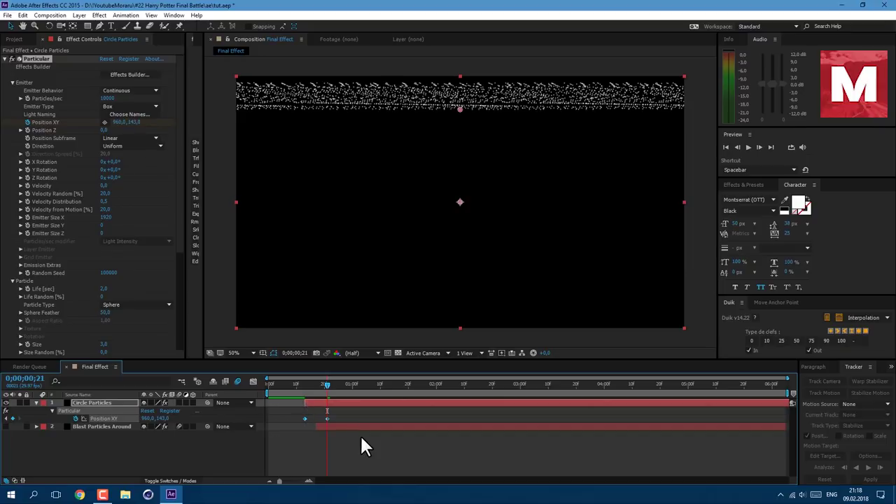
key(F9)
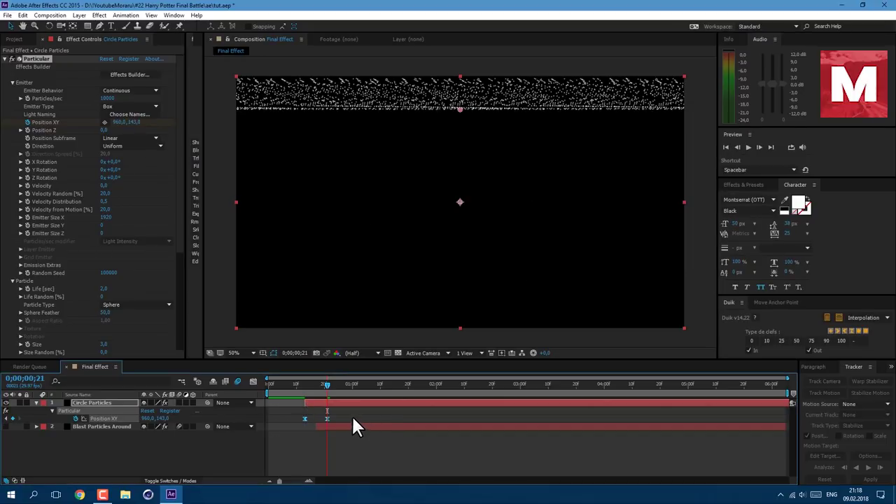
scroll(148, 184, down, 5)
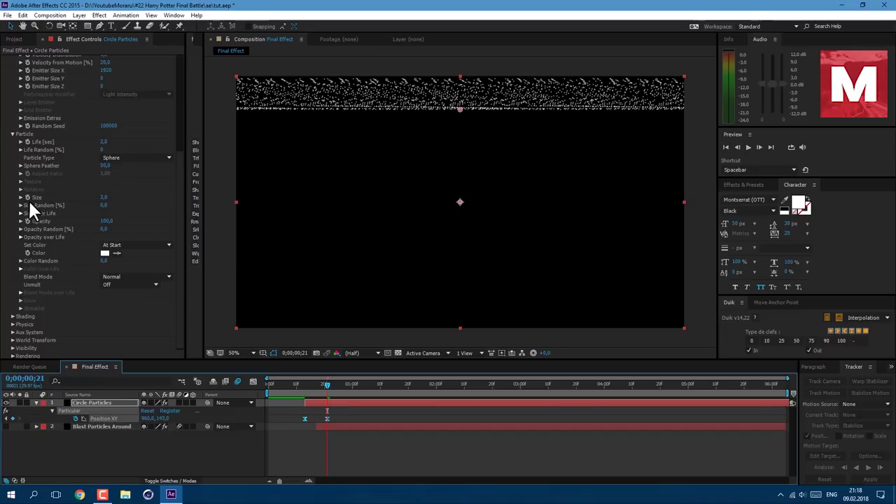
Step: Apply the triangle preset to Size over Life and redraw it to peak early, tapering to zero
click(37, 212)
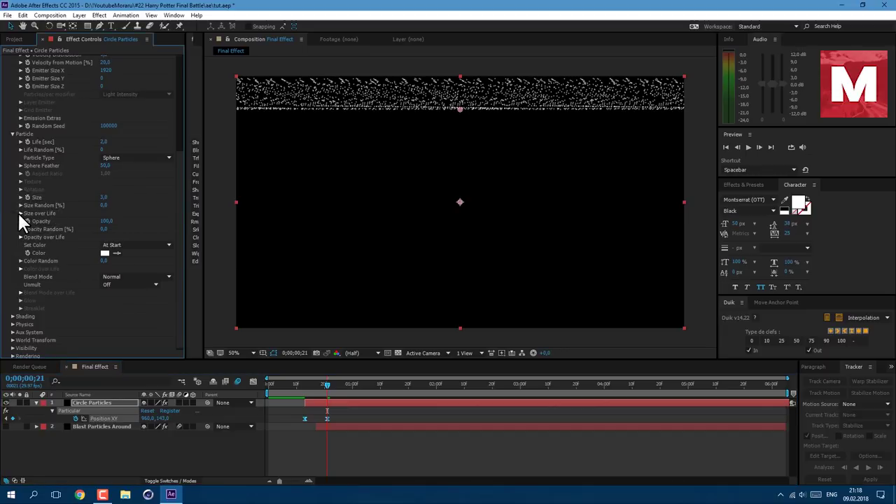
click(20, 213)
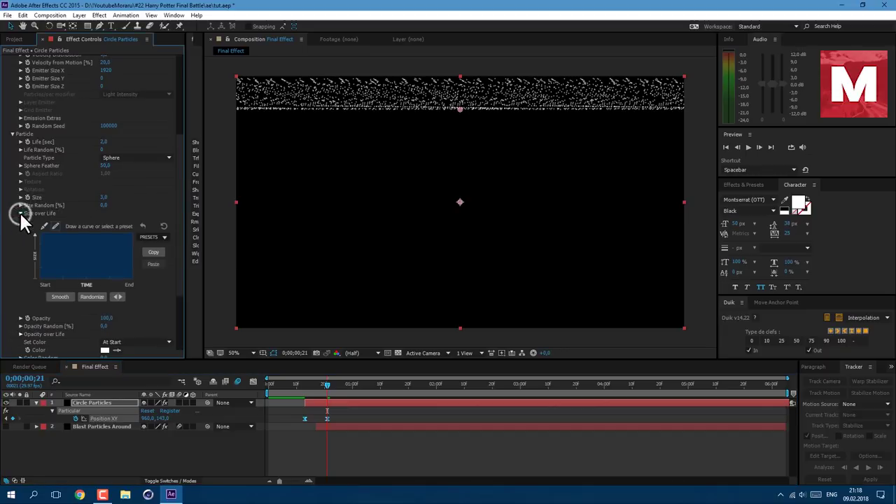
click(163, 238)
click(152, 262)
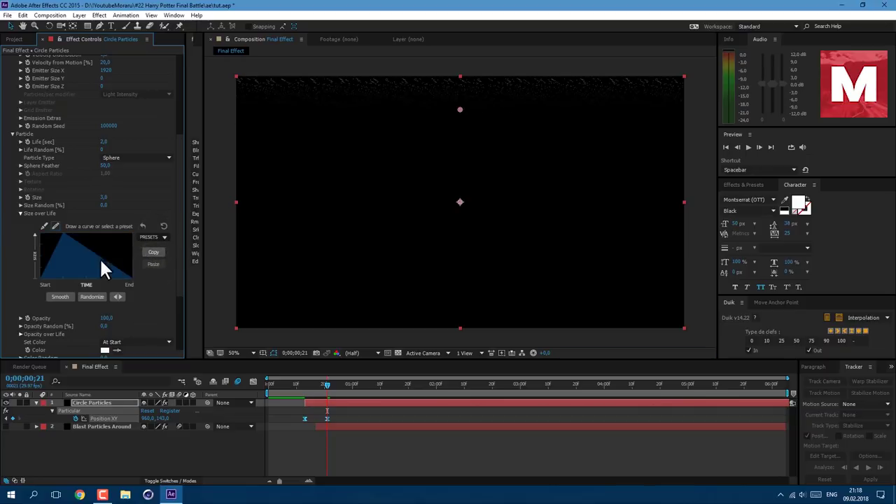
mouse_move(51, 252)
mouse_down()
mouse_move(59, 241)
mouse_move(45, 233)
mouse_up()
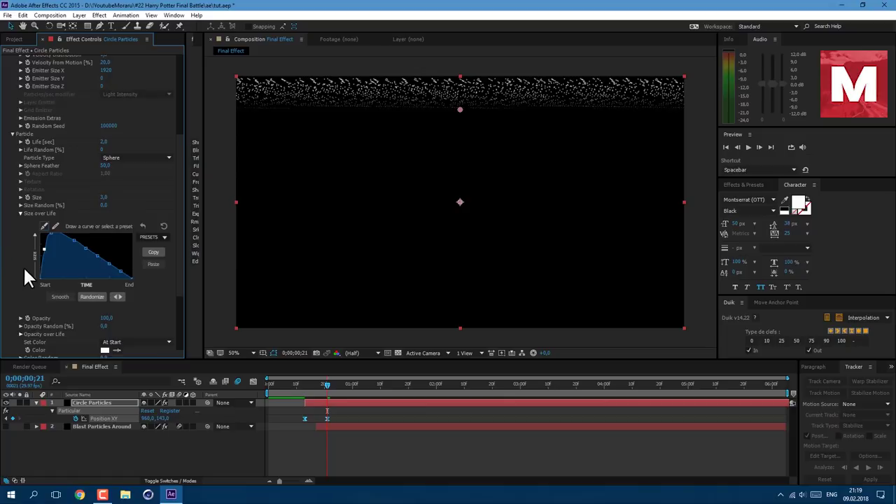
scroll(21, 266, down, 3)
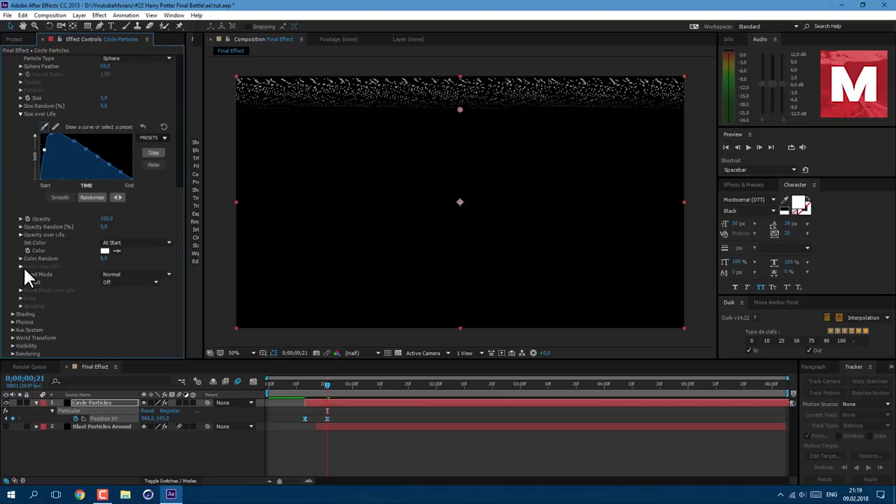
Step: Set Physics Gravity to 500 and Air Resistance to 0,4
click(12, 322)
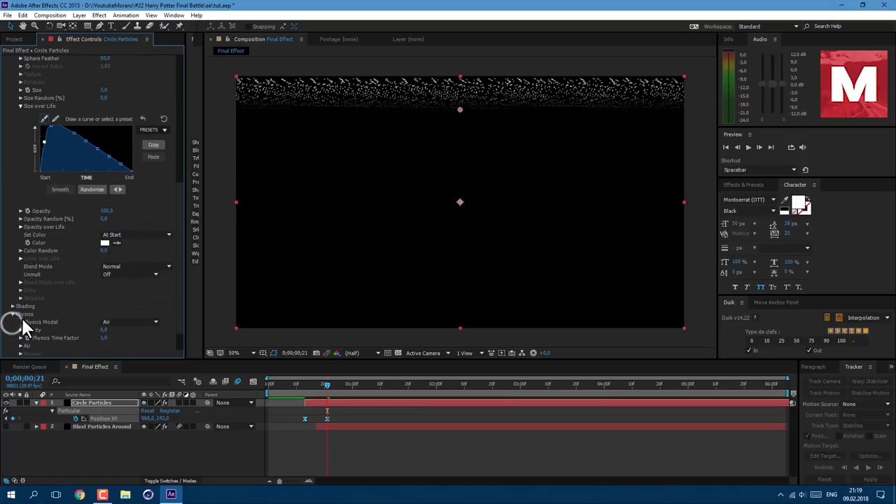
click(105, 330)
text(500)
click(20, 346)
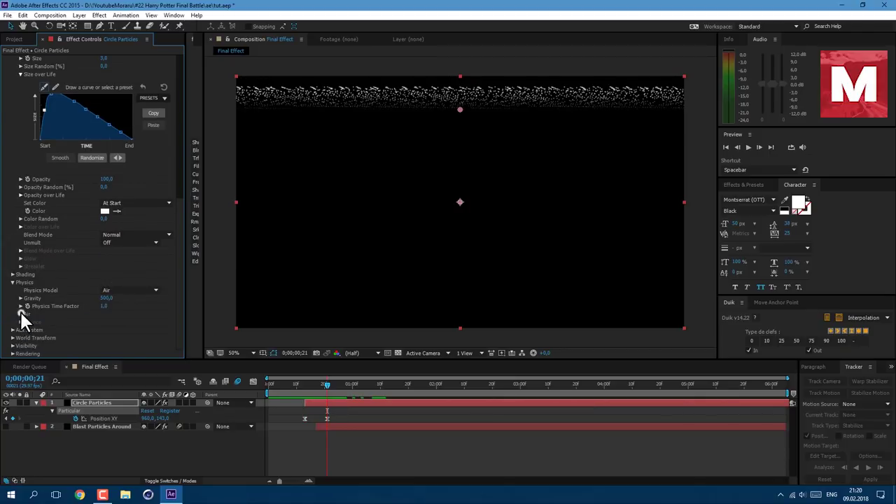
scroll(24, 315, down, 3)
click(107, 274)
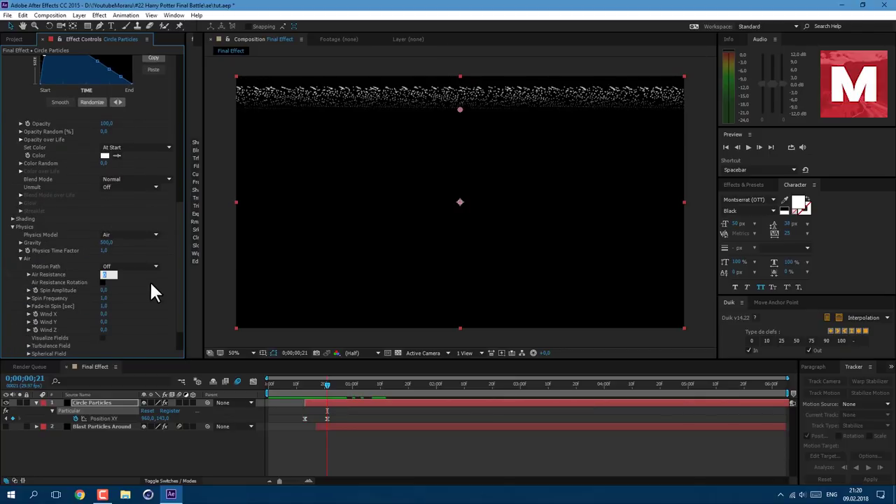
text(0,4)
key(Return)
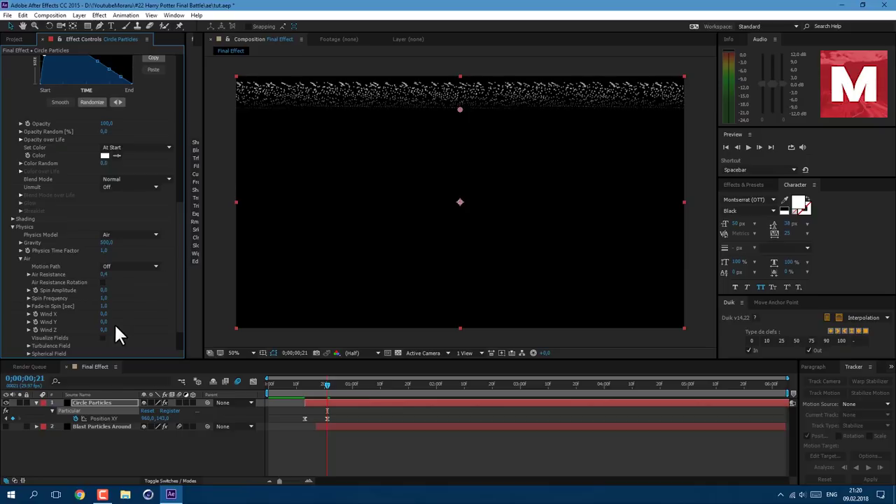
click(28, 346)
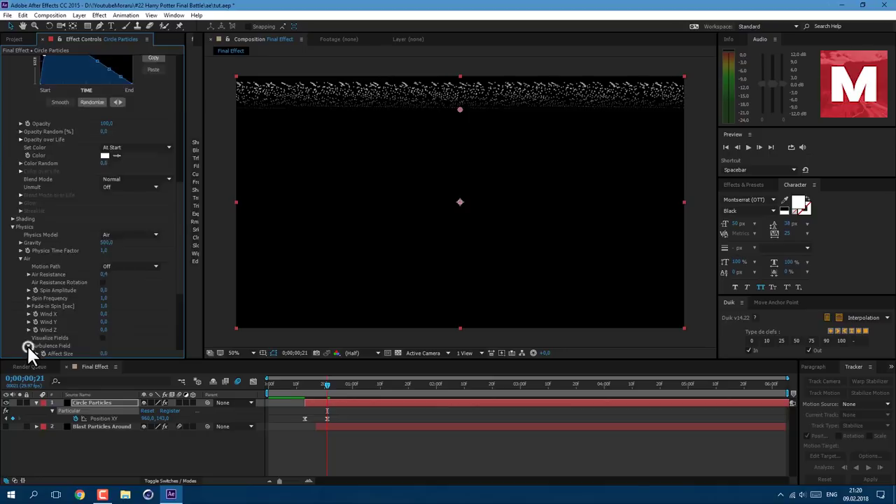
Step: Set the turbulence Affect Position to 400 and preview the turbulent particle motion
scroll(27, 344, down, 3)
click(104, 259)
text(4)
click(363, 450)
key(space)
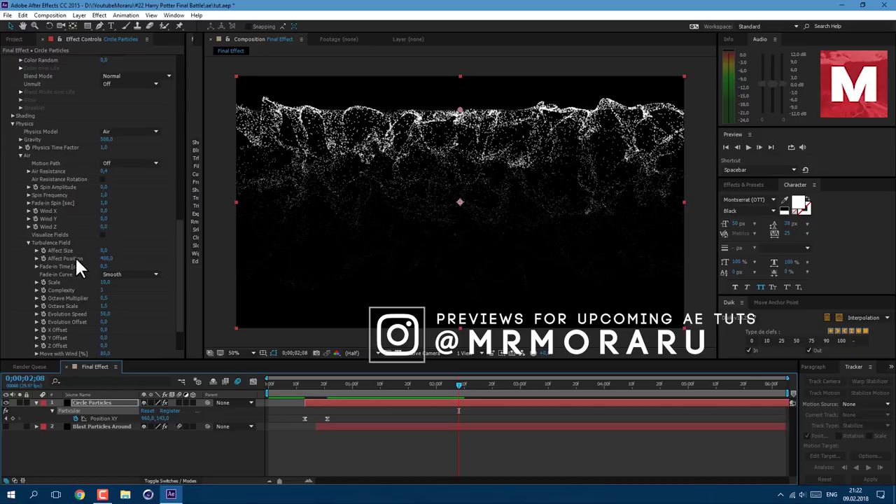
drag(101, 258, 112, 273)
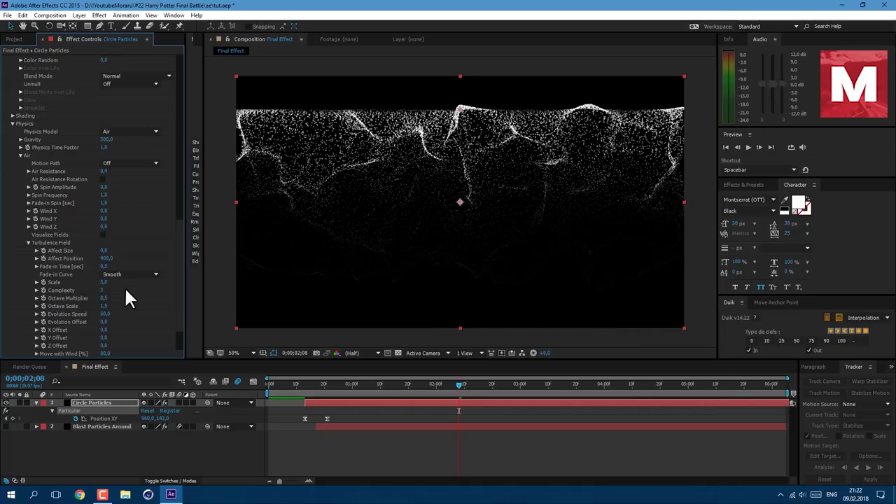
Step: Set turbulence Evolution Speed to 100 and Scale to 5, then show Effects & Presets
click(105, 315)
text(100)
key(Return)
scroll(98, 236, down, 1)
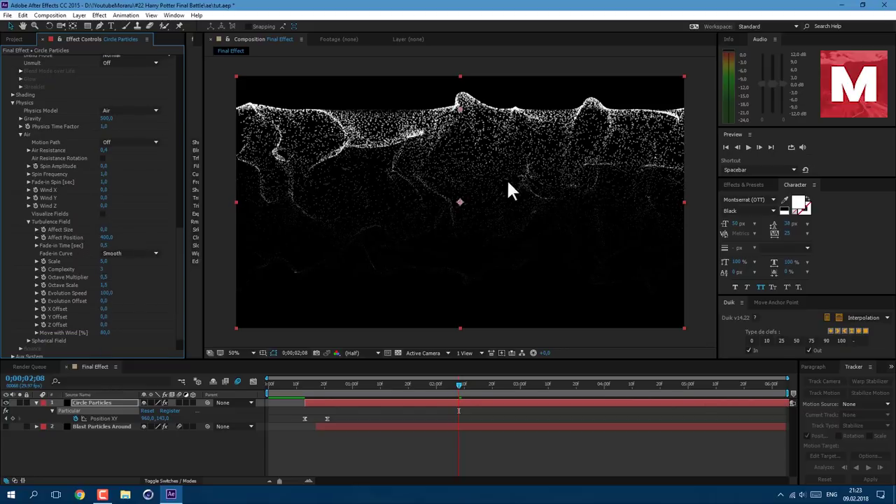
click(105, 261)
key(ctrl+5)
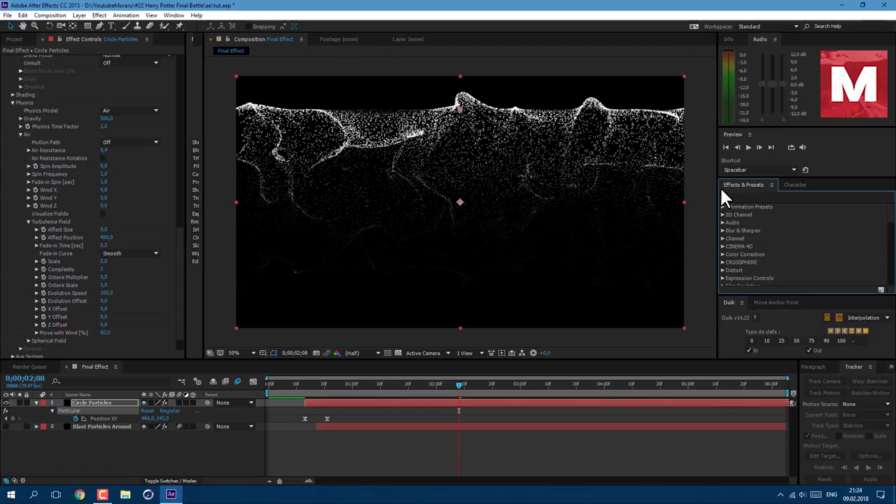
Step: Search the effects library for 'polar' and apply Polar Coordinates to Circle Particles
click(754, 197)
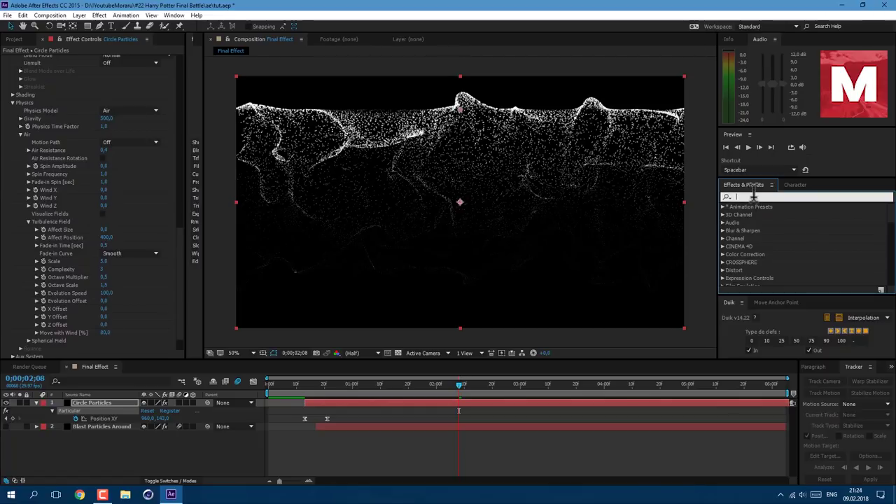
text(polar)
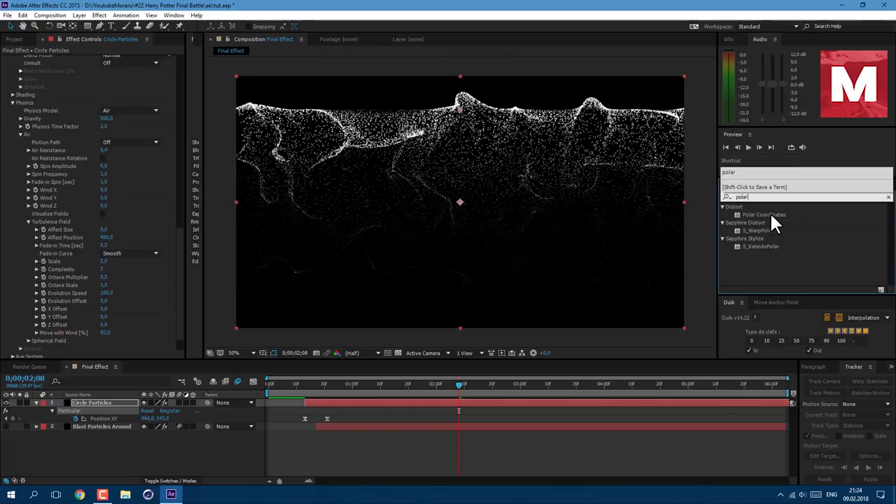
drag(769, 213, 106, 403)
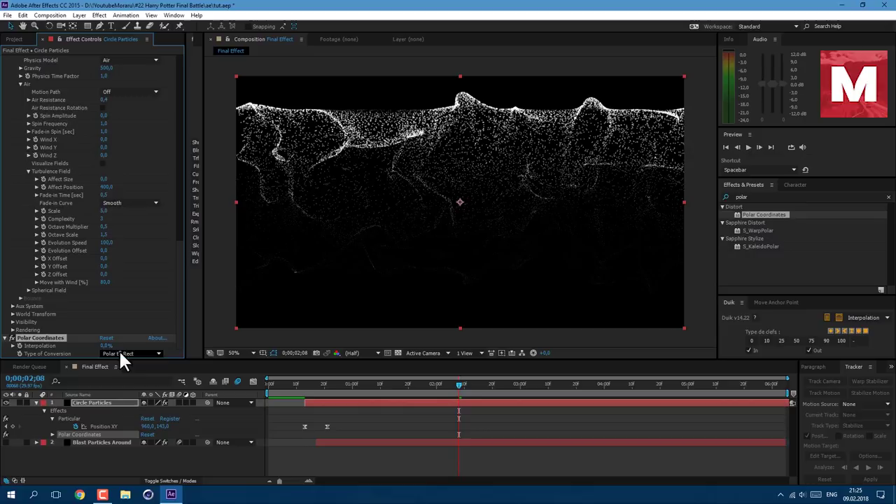
Step: Set Polar Coordinates to Rect to Polar at 100% interpolation, then view Position XY as a speed graph
click(118, 352)
click(144, 365)
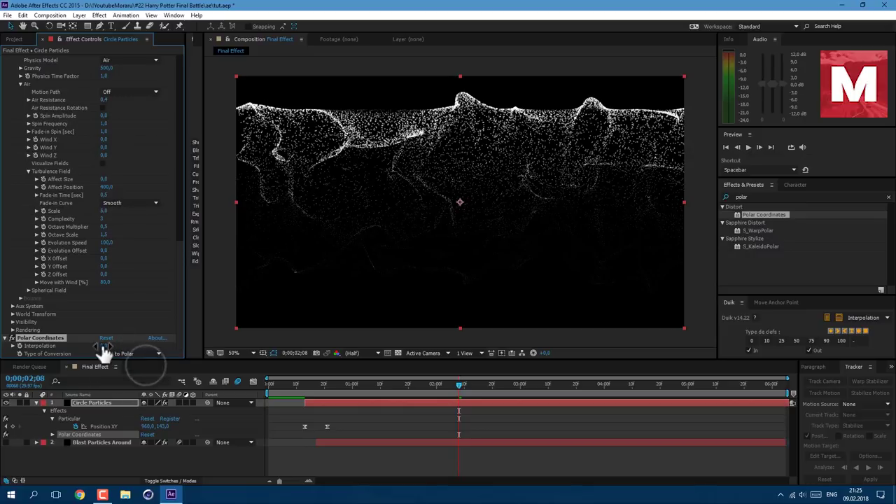
drag(104, 348, 459, 428)
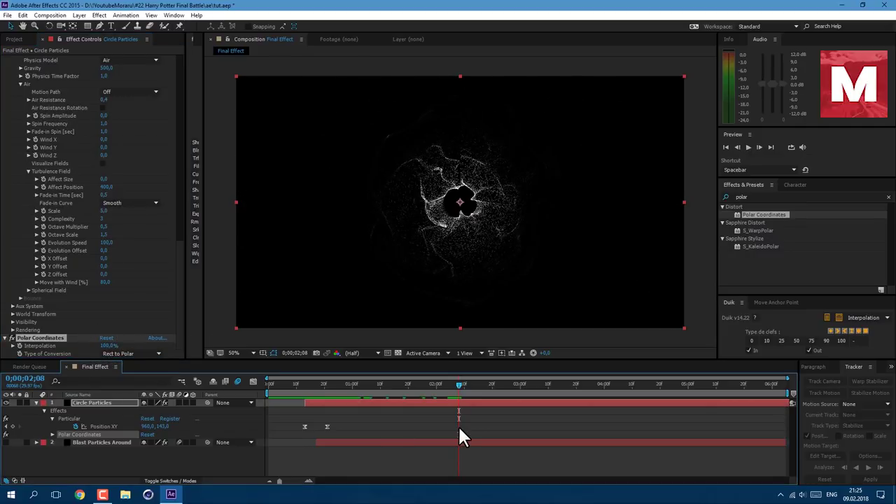
click(326, 425)
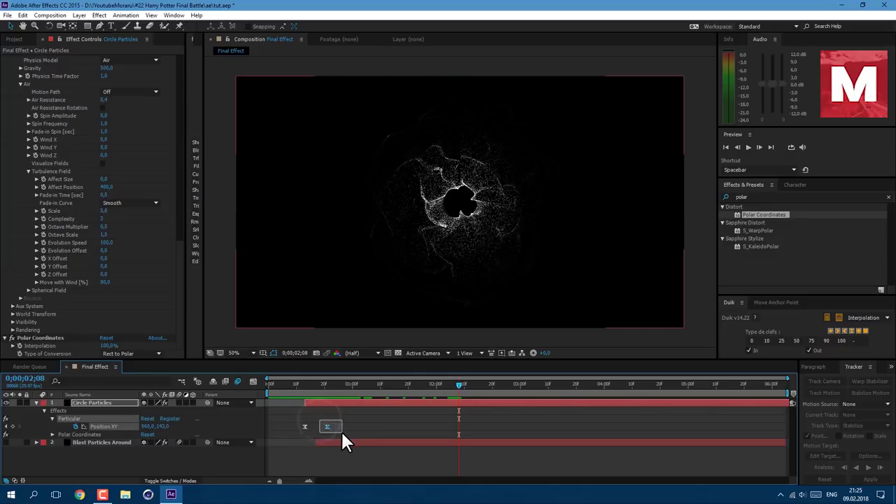
click(253, 382)
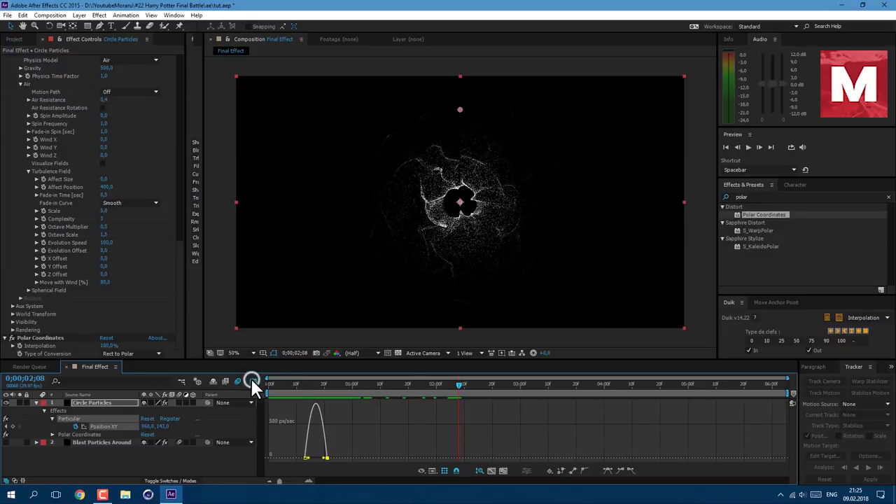
Step: Steepen the Position XY easing so speed spikes near 2000 px/sec, then scrub to preview the ring
drag(324, 460, 315, 459)
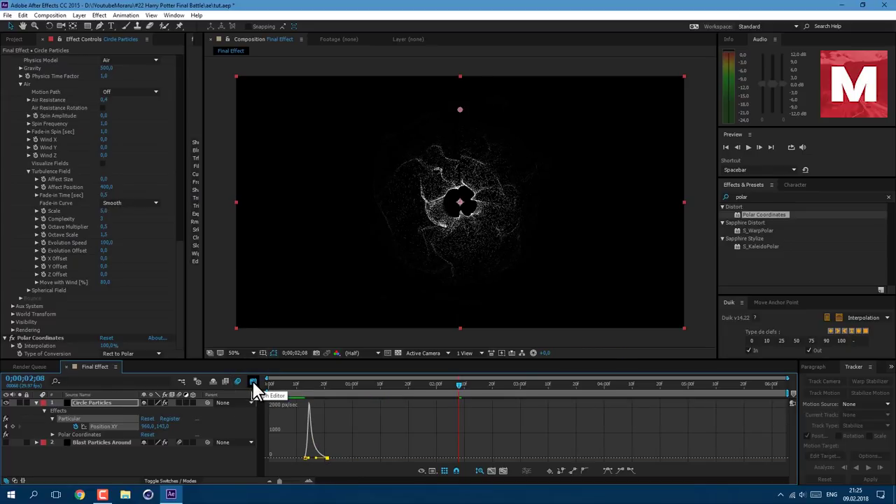
click(252, 382)
key(j)
drag(305, 429, 328, 438)
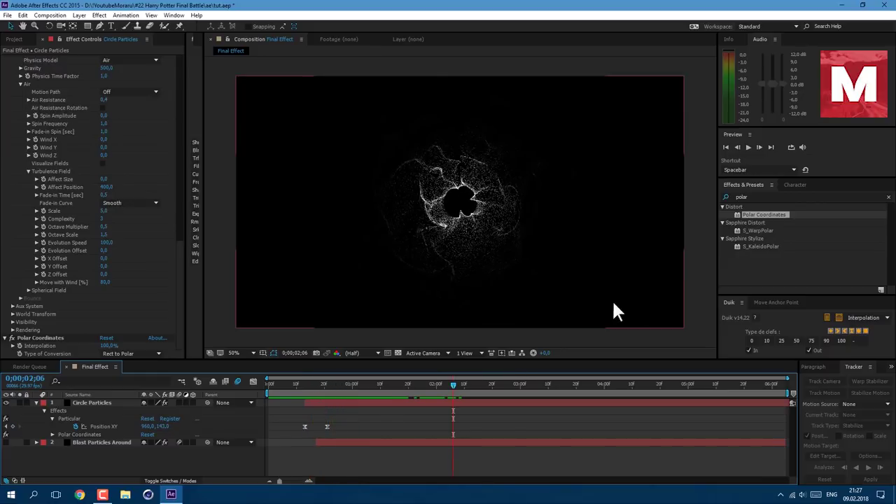
click(430, 441)
Step: Copy Linear Wipe from Blast Particles Around and paste it onto Circle Particles
scroll(64, 143, up, 5)
scroll(38, 233, down, 5)
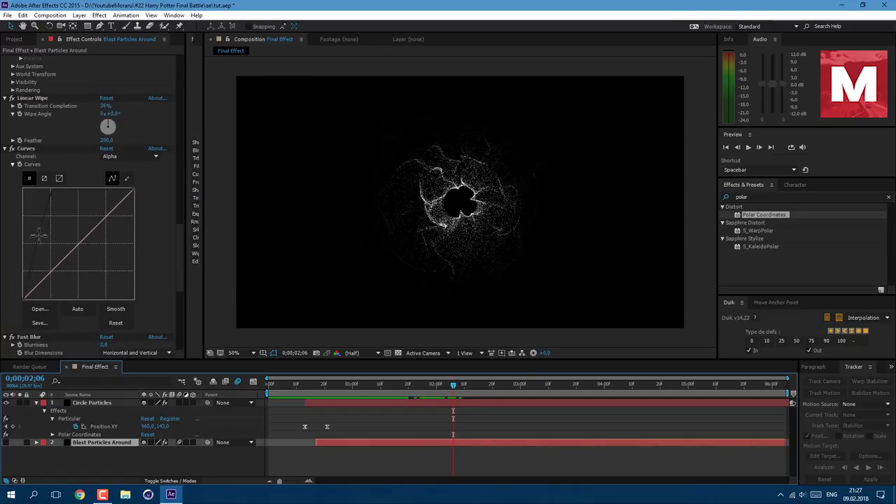
click(35, 98)
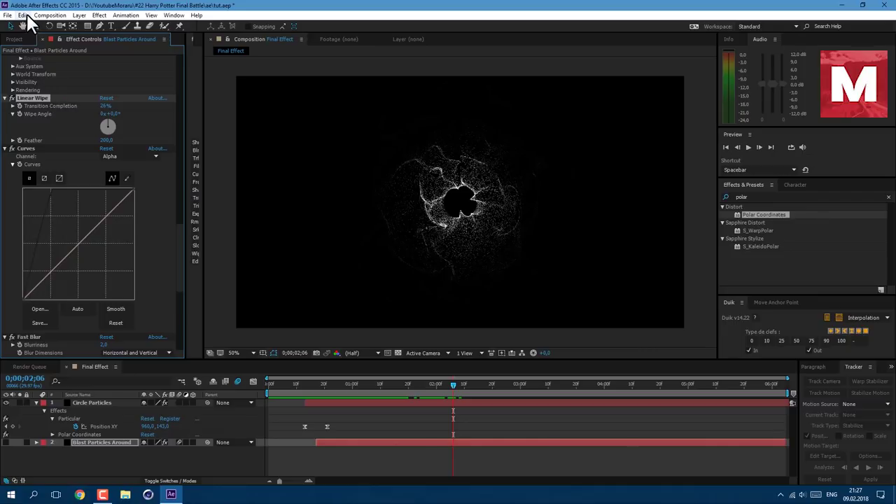
click(23, 15)
click(40, 70)
click(106, 403)
click(23, 14)
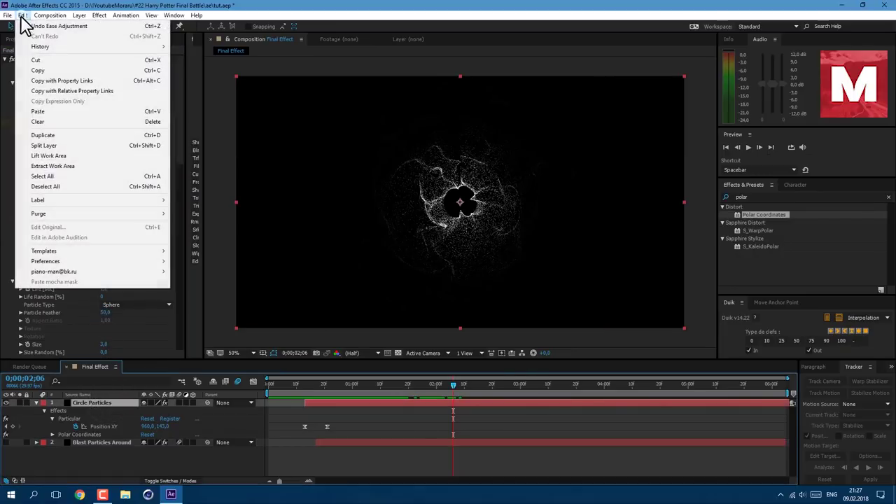
click(65, 111)
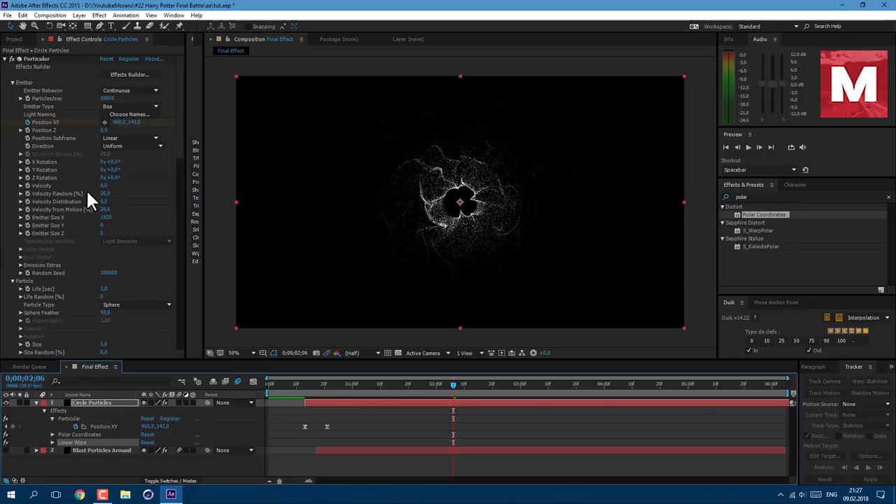
Step: Copy CC Vector Blur from Blast Particles Around and paste it onto Circle Particles
click(106, 450)
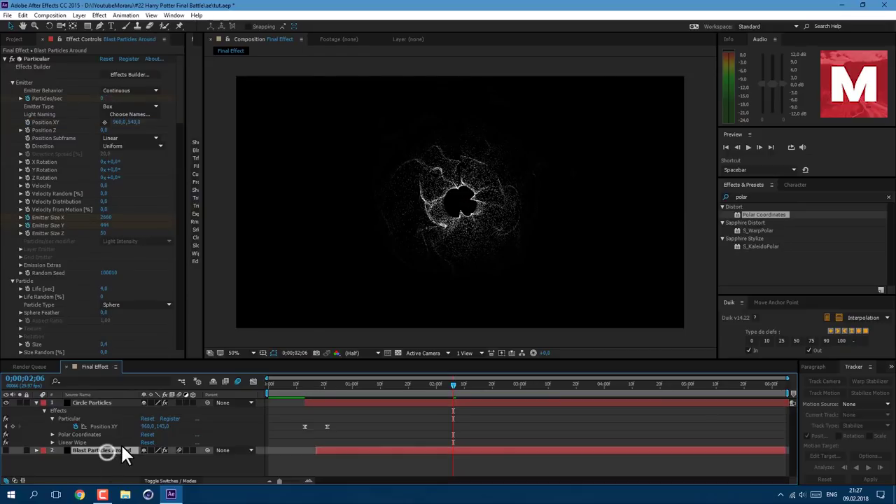
scroll(40, 180, down, 2)
scroll(42, 184, down, 4)
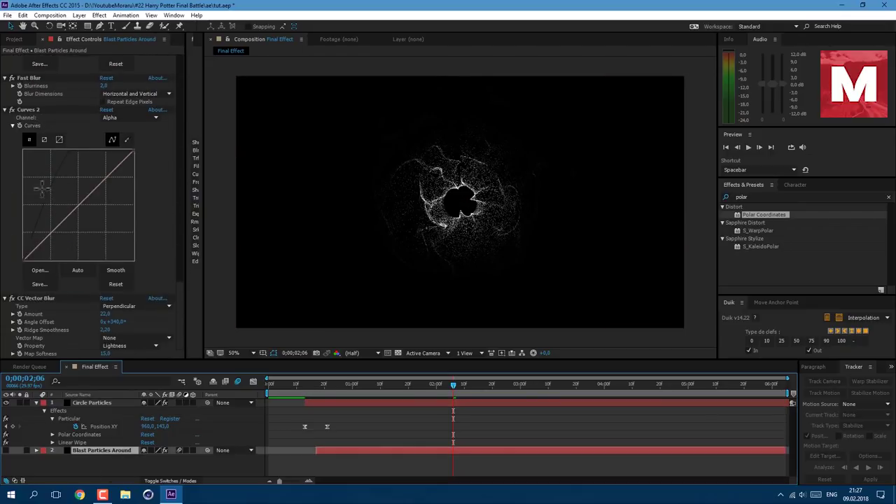
click(43, 298)
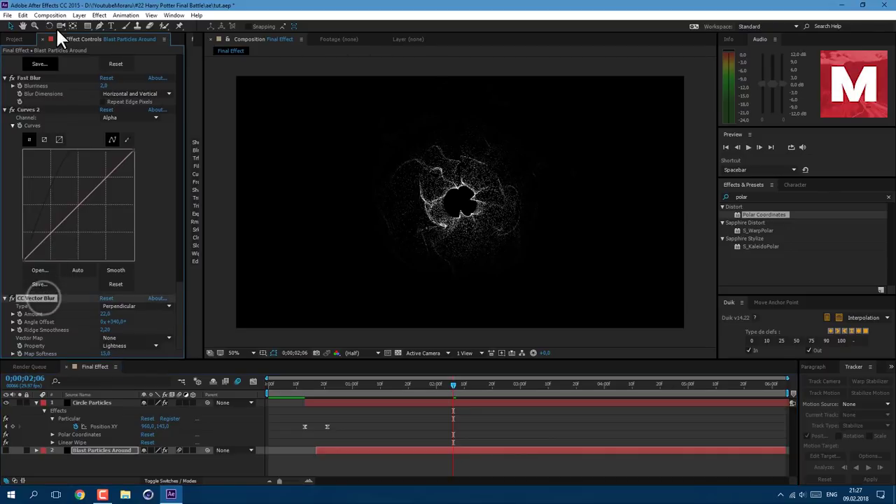
click(23, 15)
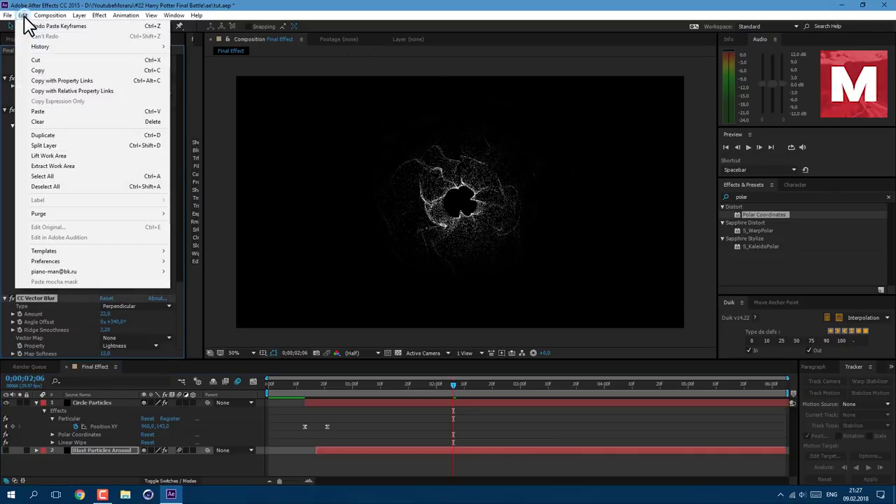
click(38, 70)
click(101, 403)
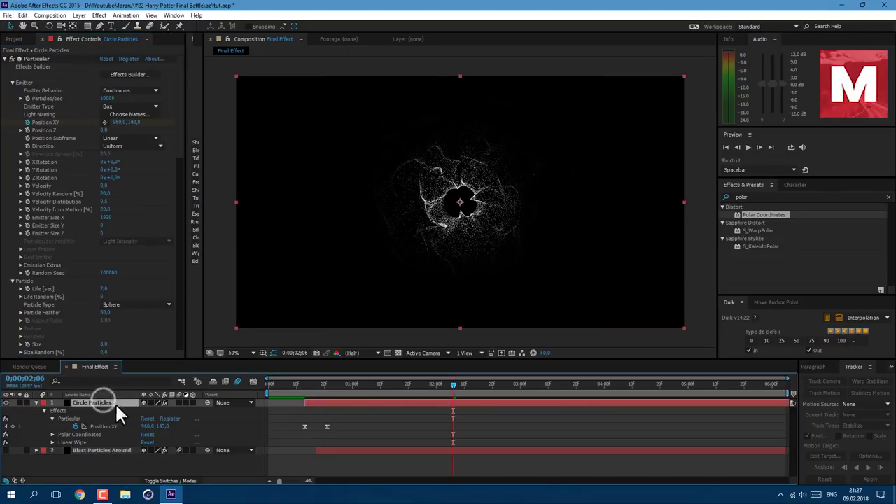
click(23, 15)
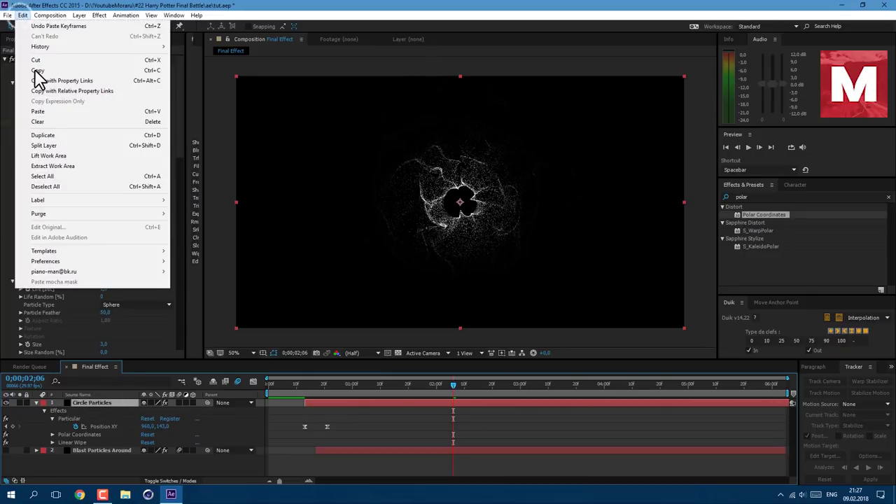
click(31, 104)
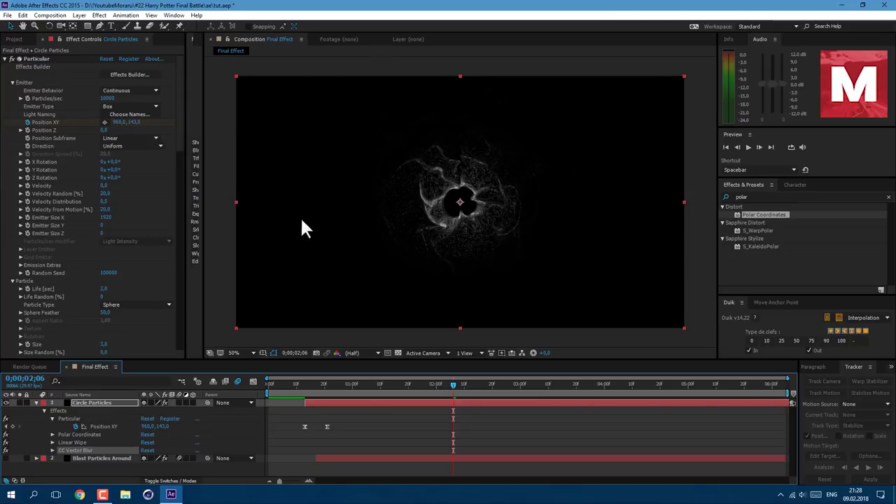
Step: Apply a Curves effect to Circle Particles
click(100, 15)
mouse_move(210, 98)
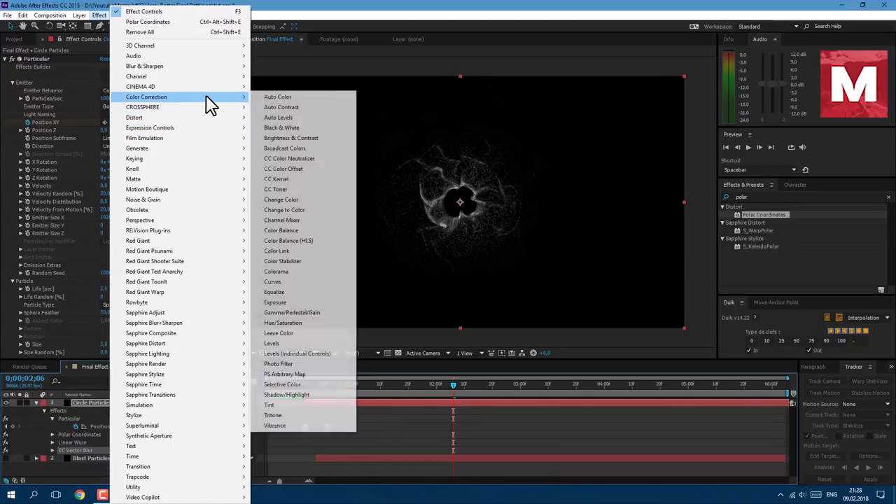
click(297, 283)
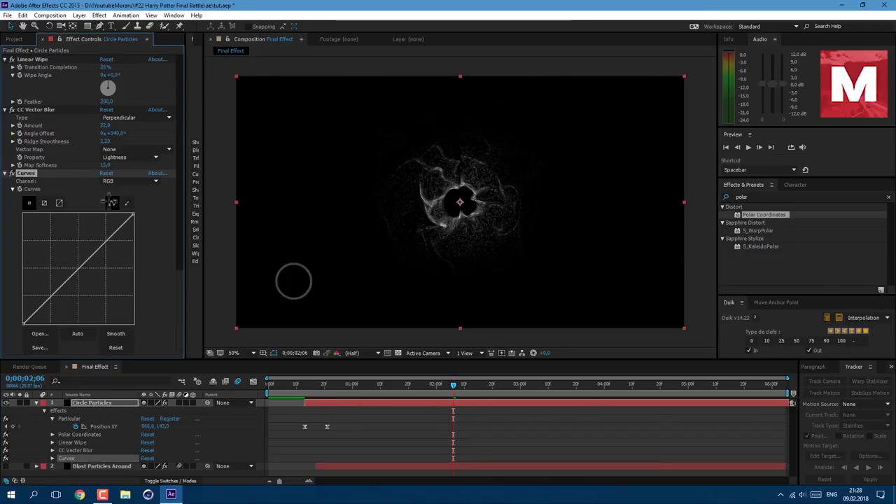
Step: Switch Curves to the Alpha channel and raise the alpha curve to brighten the particles
click(124, 180)
click(124, 232)
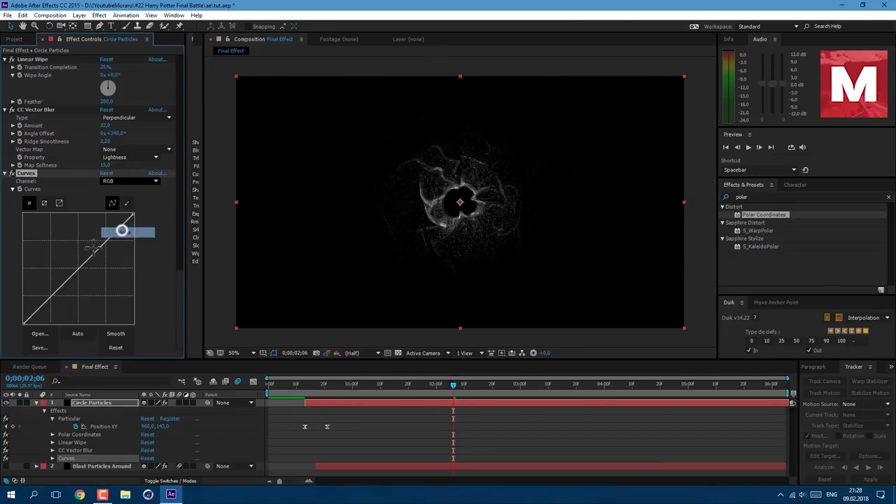
click(120, 231)
click(93, 250)
drag(93, 251, 76, 233)
Step: Scale Circle Particles to 150% and move the layer slightly up in frame
click(92, 400)
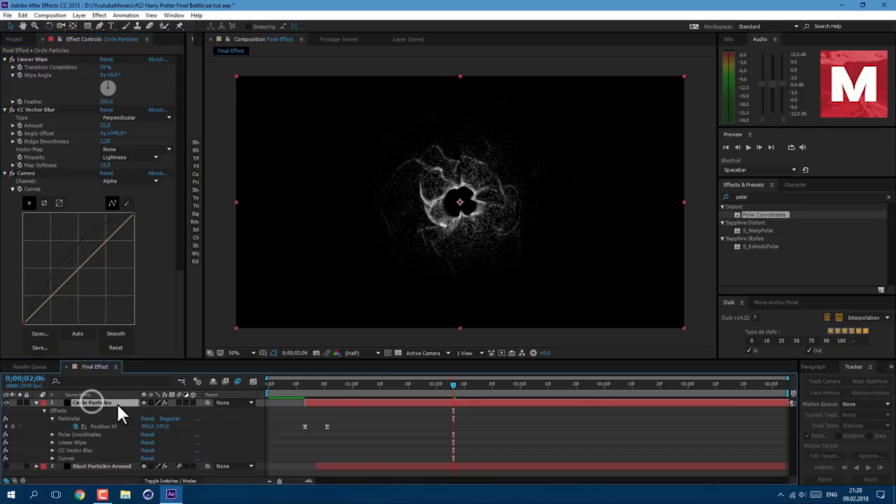
key(s)
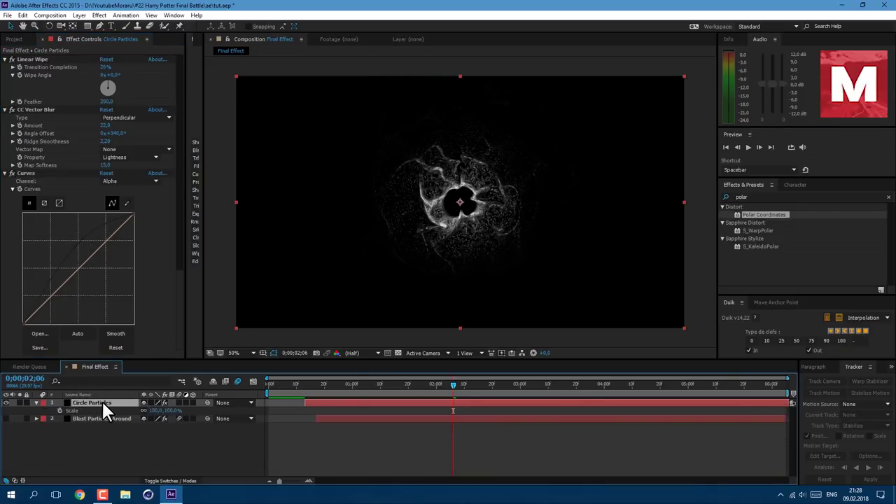
drag(156, 411, 166, 418)
click(156, 411)
text(150)
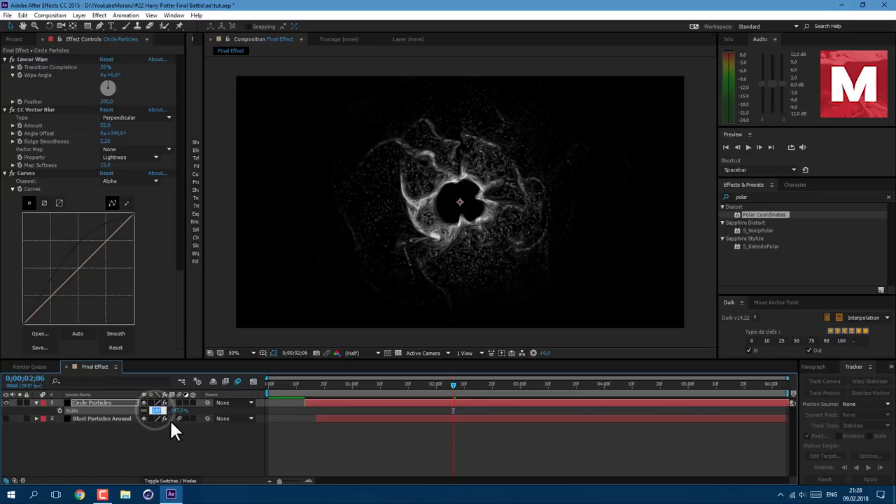
key(Return)
drag(466, 240, 463, 219)
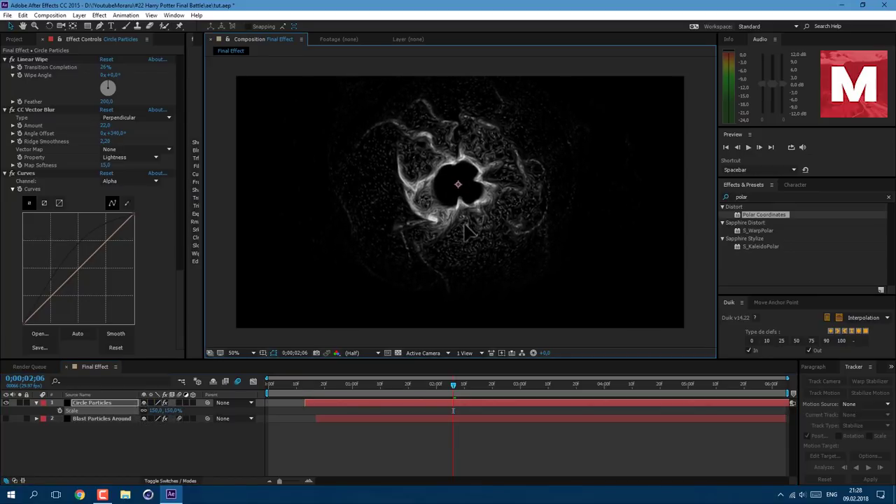
click(37, 404)
click(36, 404)
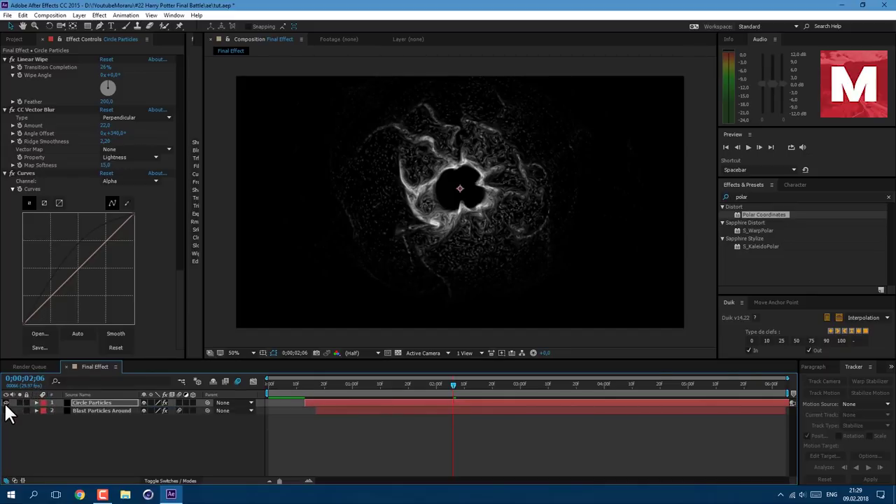
Step: Hide Circle Particles and create a new solid named 'Liquid Particles'
click(7, 403)
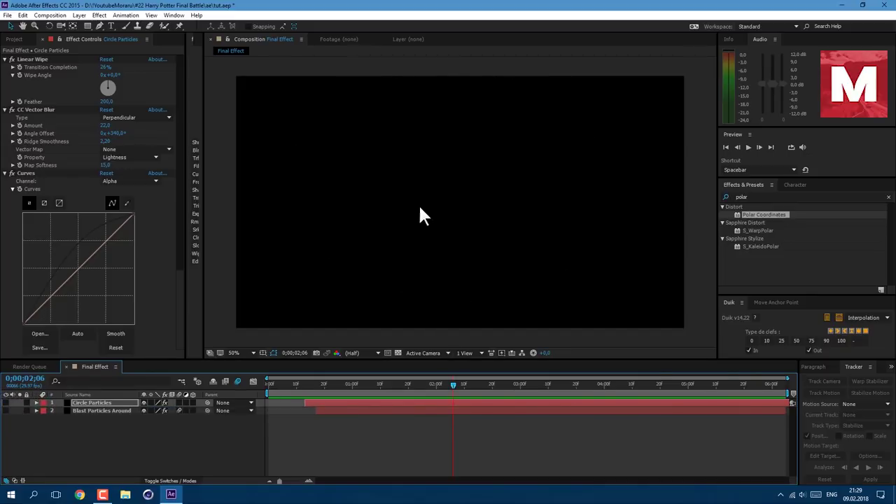
click(79, 15)
mouse_move(234, 26)
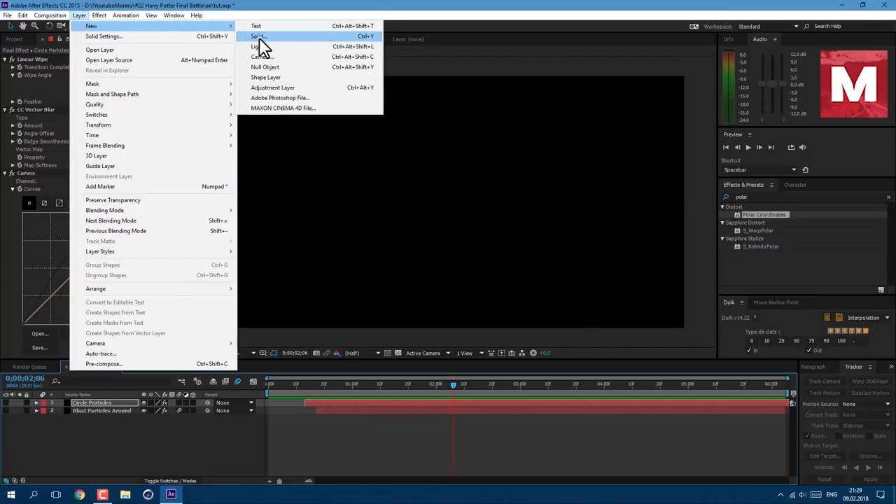
click(259, 39)
text(Liquid Particles)
key(Return)
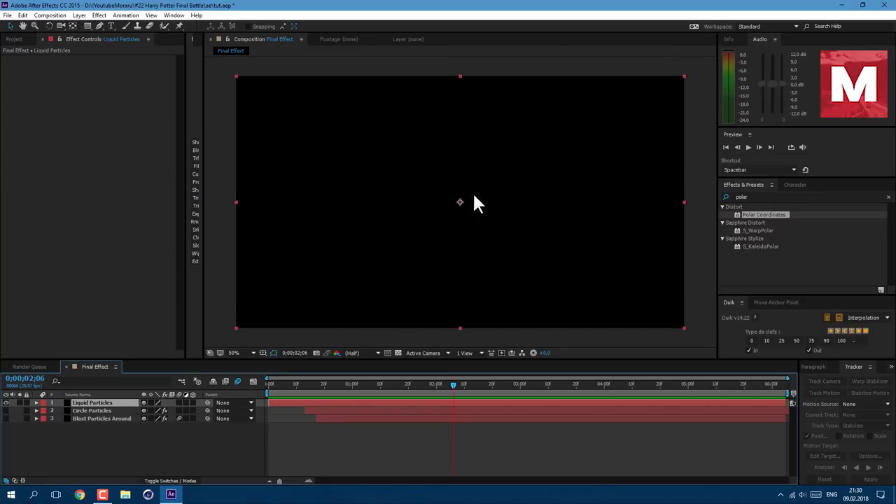
Step: Apply Trapcode Particular to Liquid Particles with 1500 particles per second
click(98, 15)
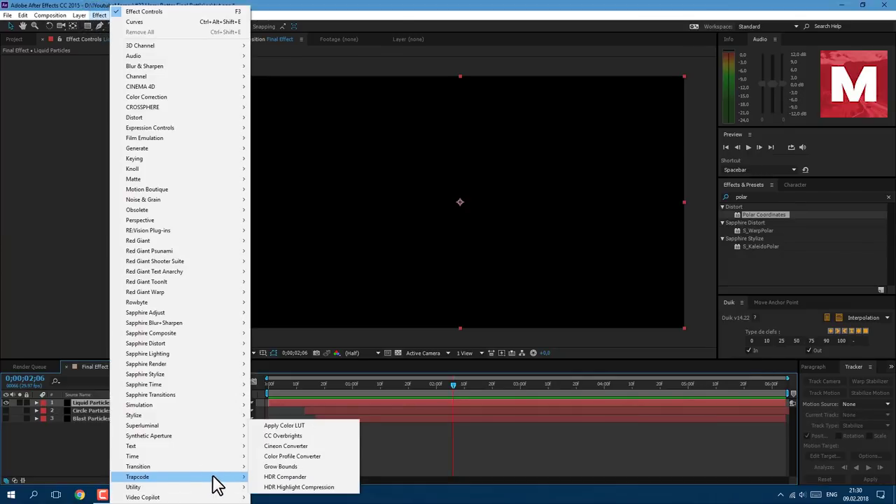
click(286, 455)
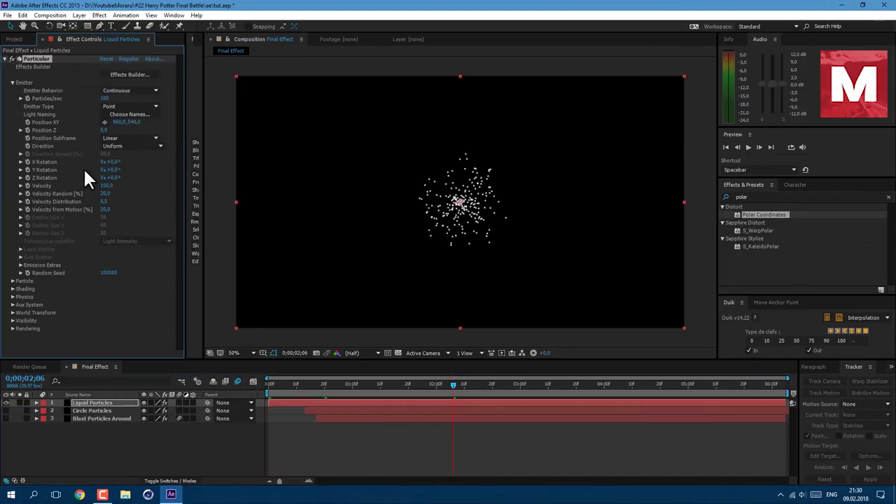
text(1500)
key(Return)
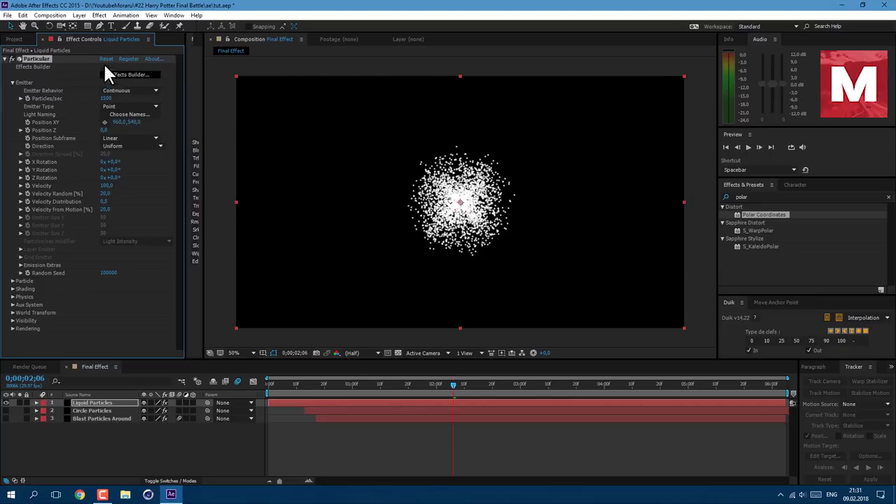
click(80, 16)
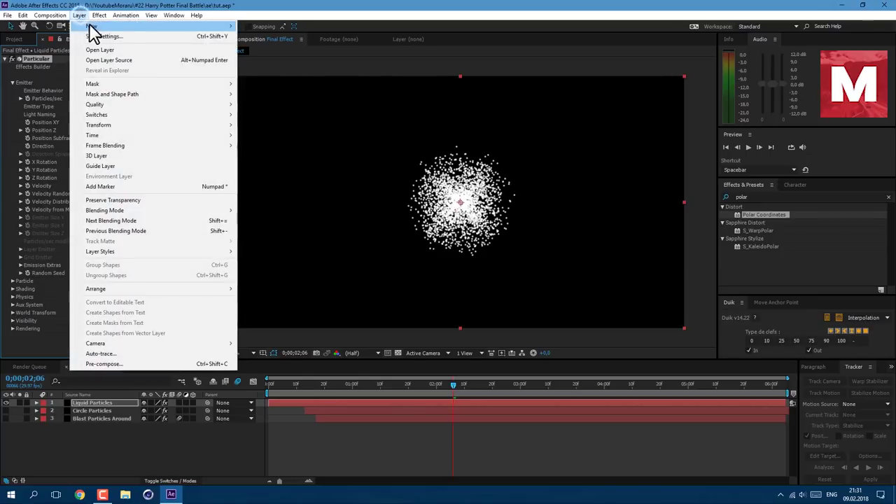
Step: Add a new Spot light to the composition
mouse_move(179, 27)
click(269, 47)
click(465, 169)
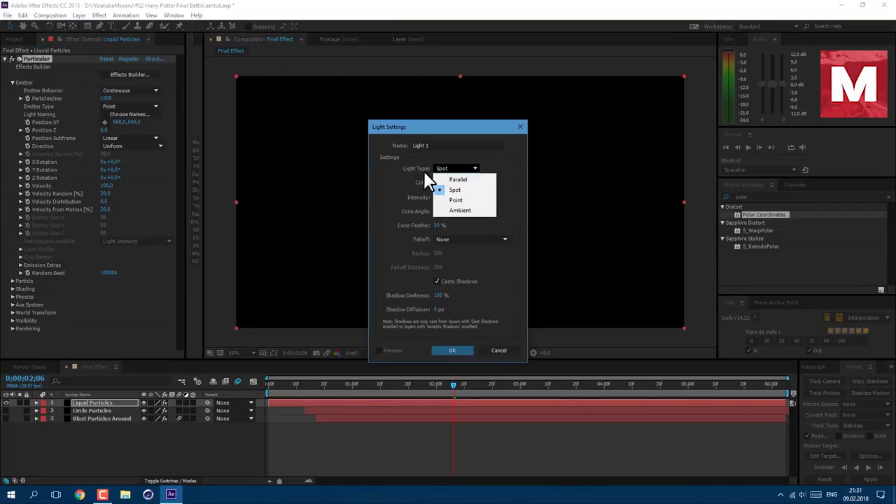
click(367, 183)
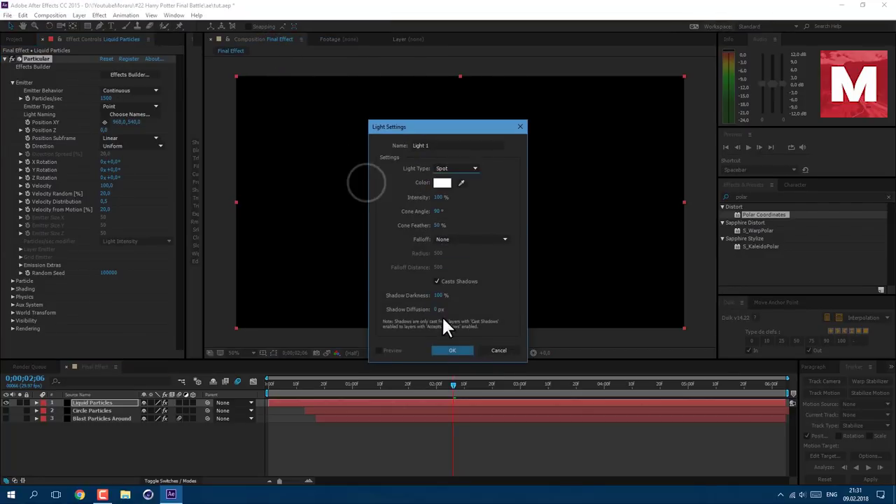
click(452, 350)
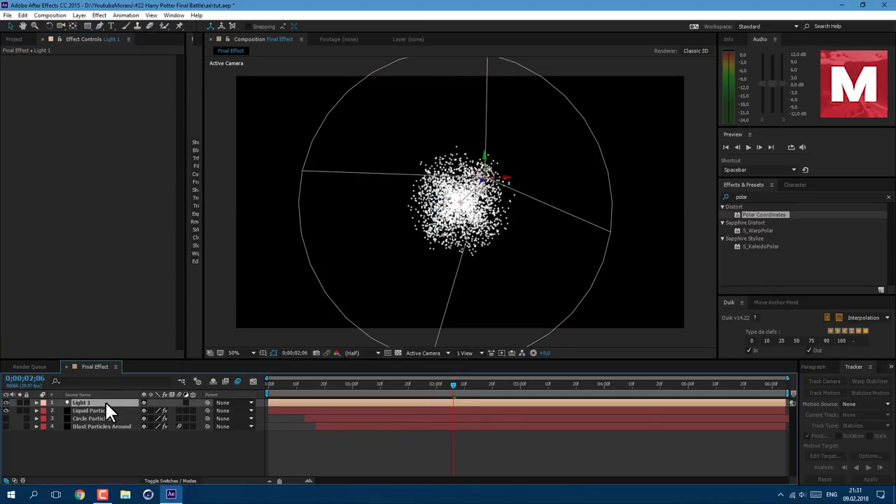
Step: Set the light's Position to 960, 540, 0
key(p)
click(146, 411)
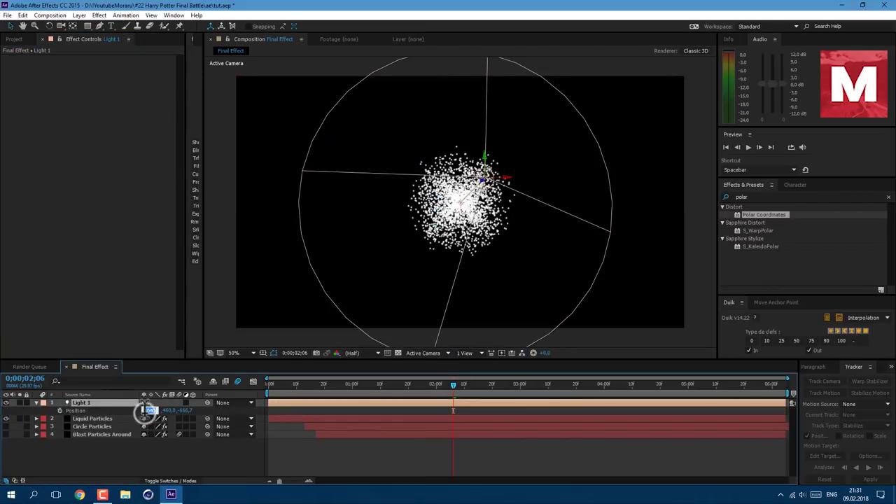
text(960)
key(Tab)
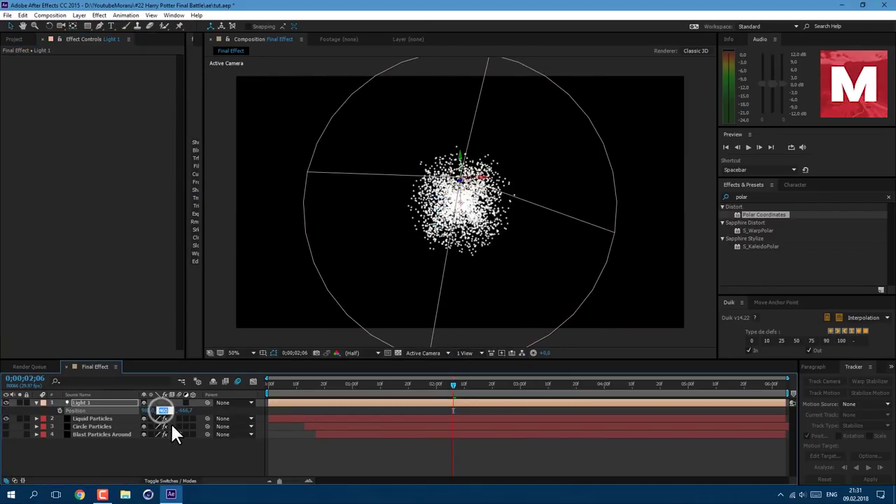
text(540)
key(Tab)
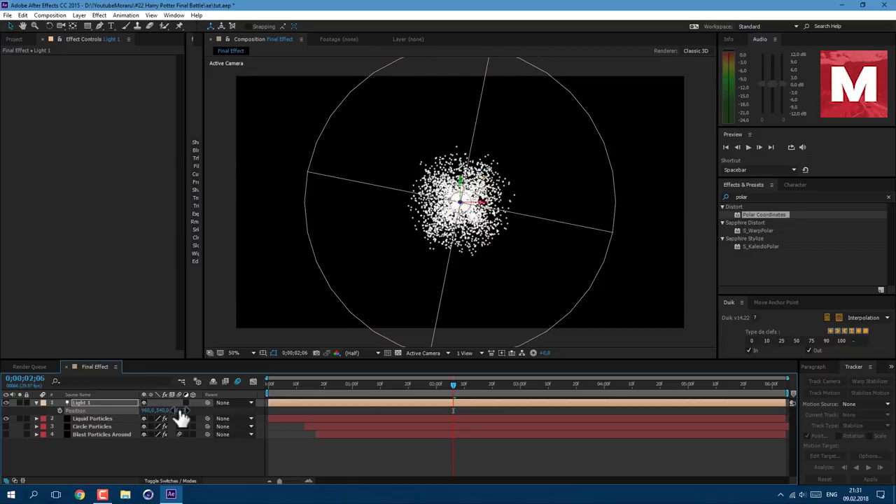
text(0)
key(Return)
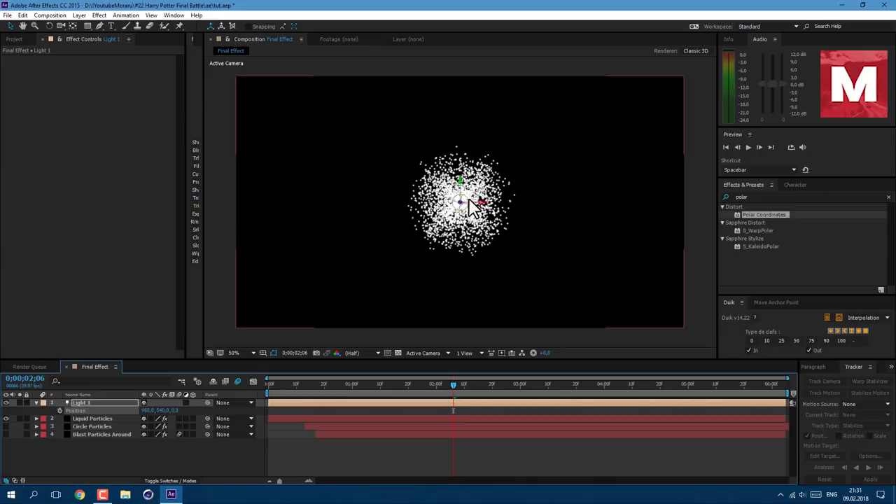
Step: Rename the Light 1 layer to 'Emitter'
click(119, 403)
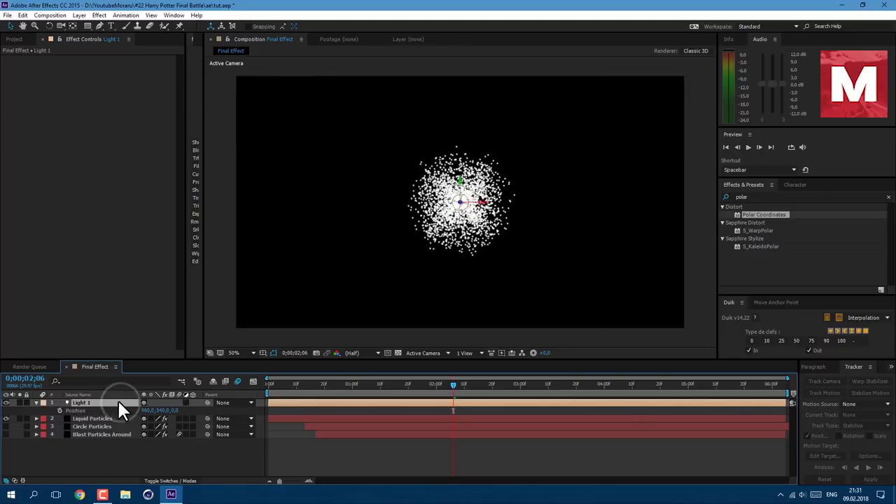
key(Return)
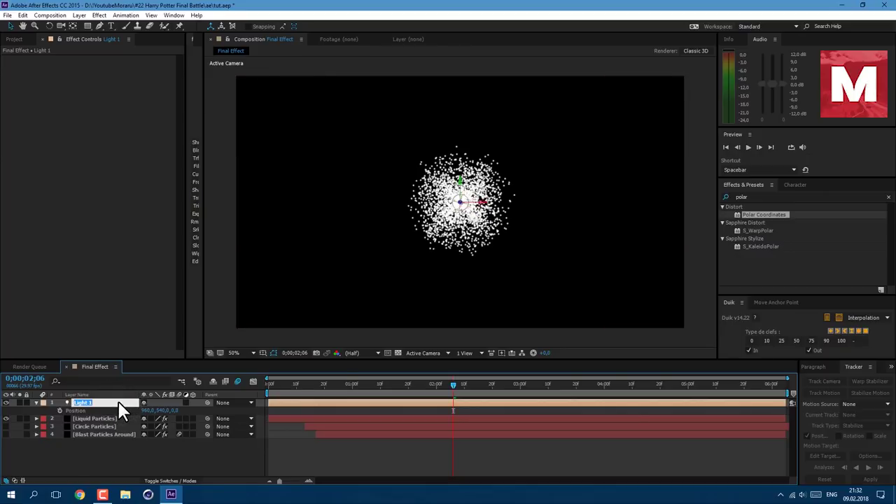
text(Emitter)
Step: Confirm the Emitter name and rotate the light 45° on X and -85° on Z
click(110, 460)
click(96, 402)
key(r)
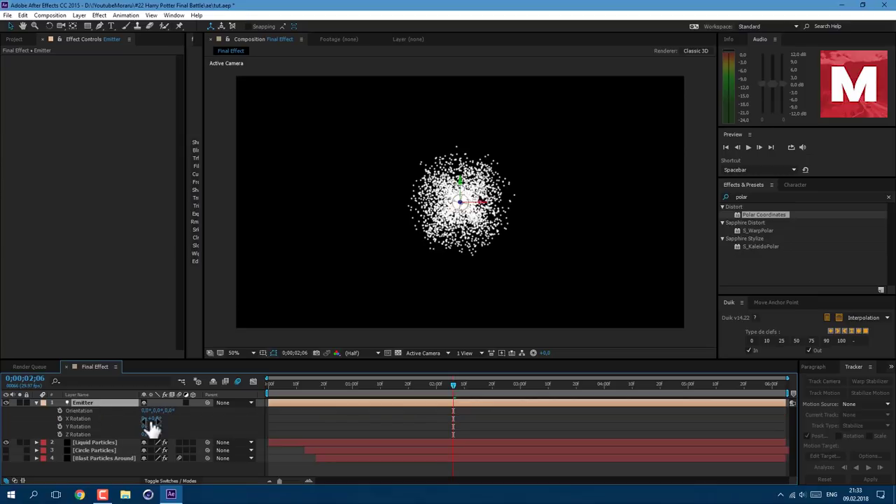
drag(154, 423, 186, 424)
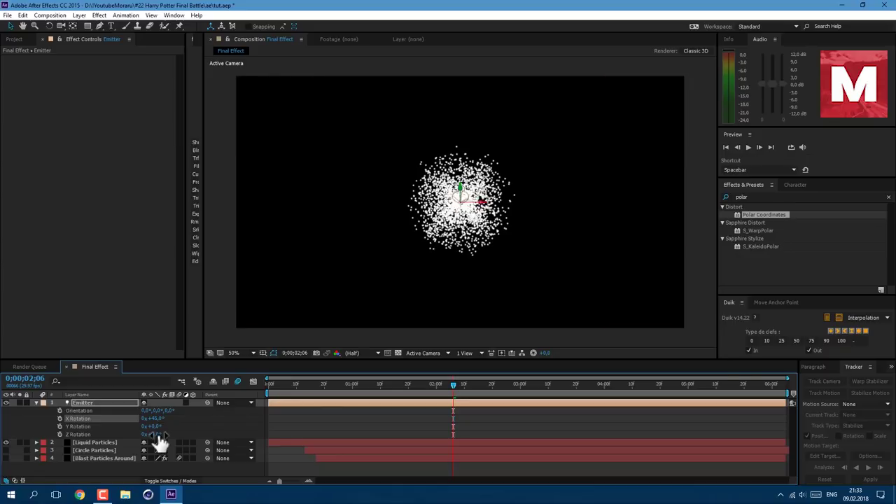
drag(157, 434, 105, 434)
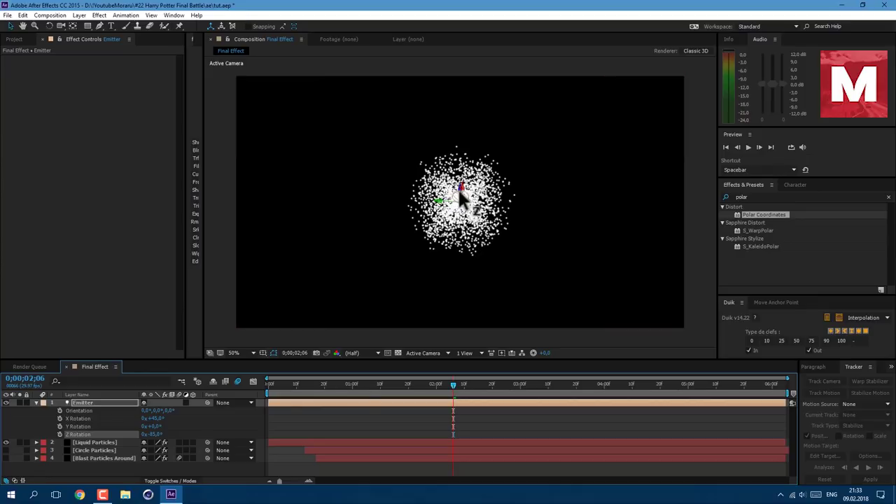
Step: Keyframe Y Rotation at -50° (frame 9) and +50° (frame 24), with Easy Ease
click(291, 385)
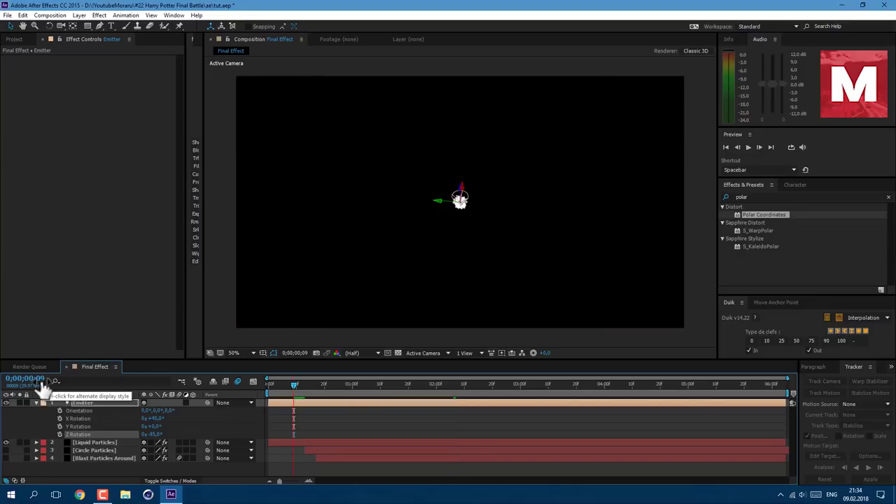
click(59, 427)
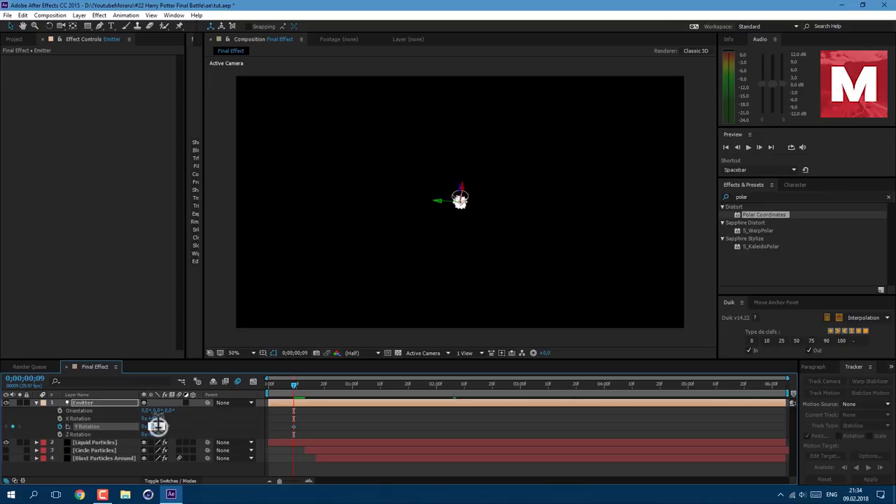
drag(155, 426, 140, 425)
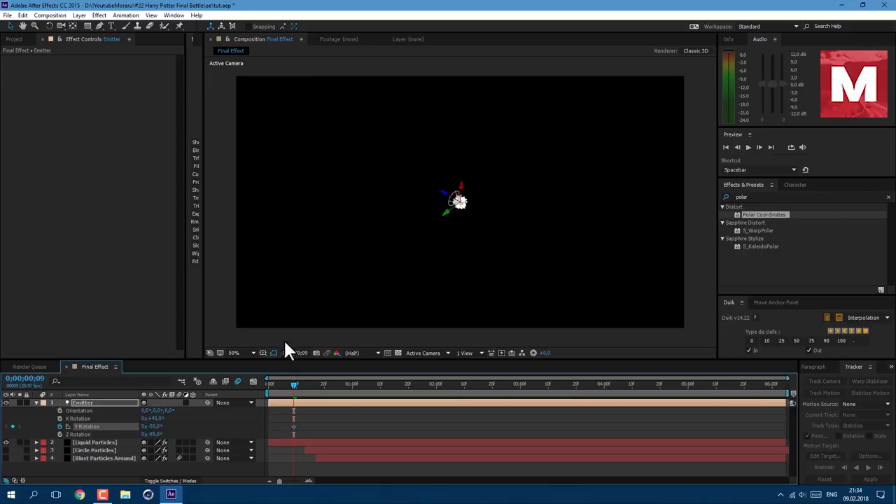
click(336, 383)
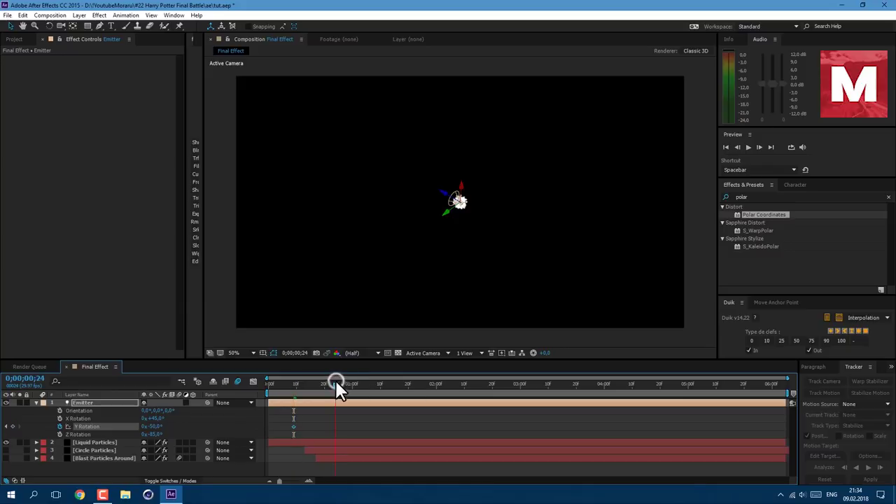
click(156, 427)
key(Return)
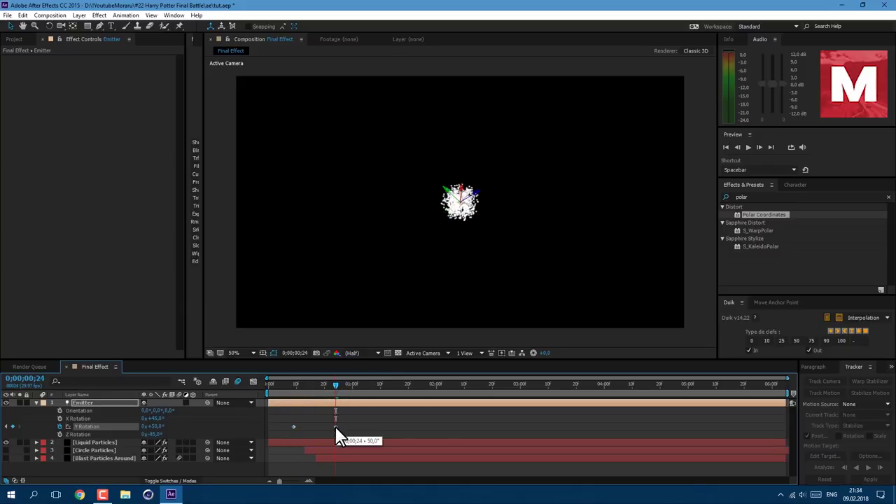
click(335, 425)
drag(313, 425, 333, 437)
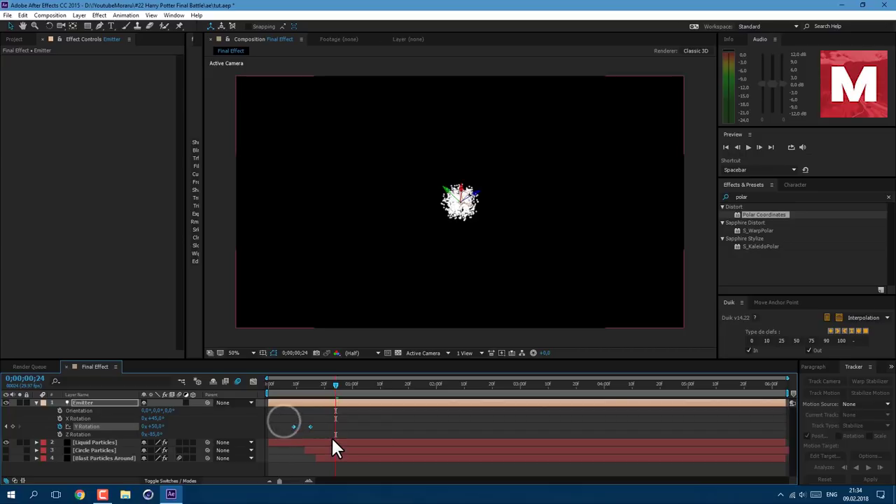
key(F9)
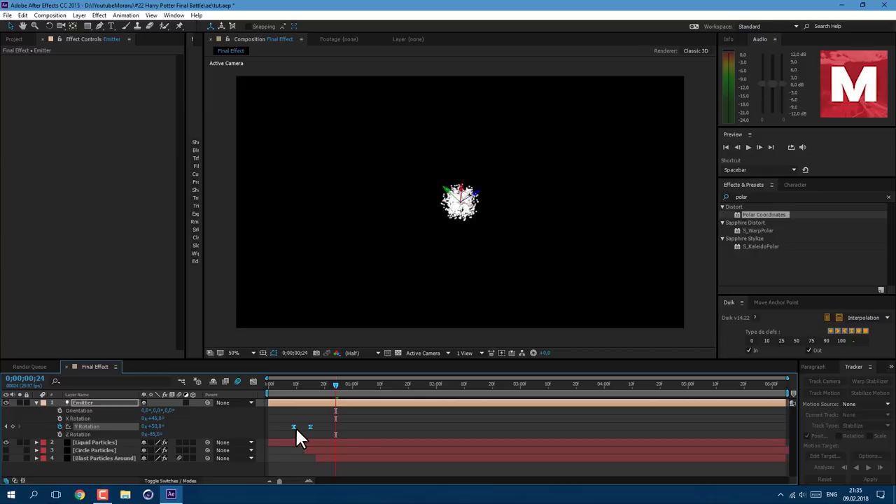
Step: Paste the Y Rotation keyframes repeatedly at 21, 1;05, 1;29, 2;24 and beyond, then preview
drag(328, 385, 325, 385)
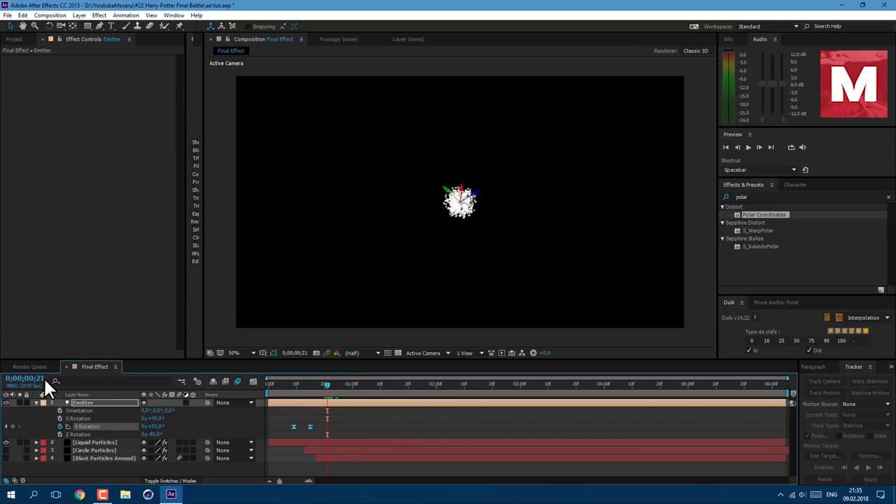
key(ctrl+v)
drag(283, 422, 371, 432)
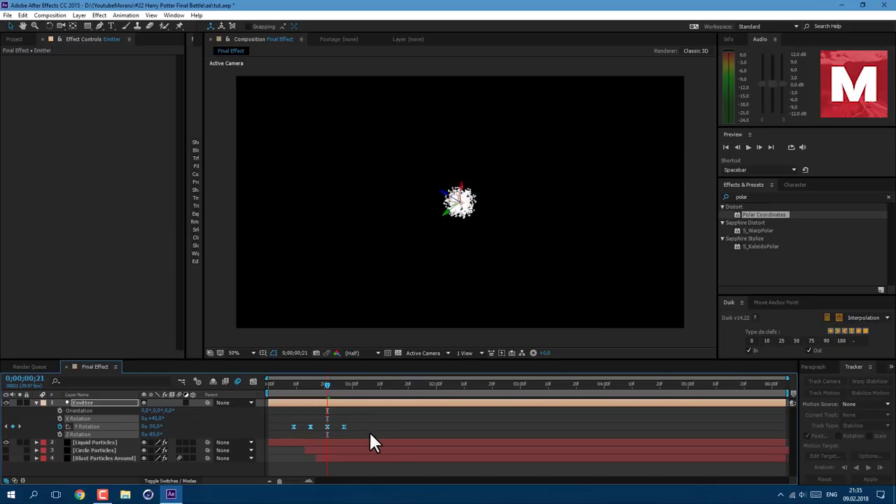
click(364, 381)
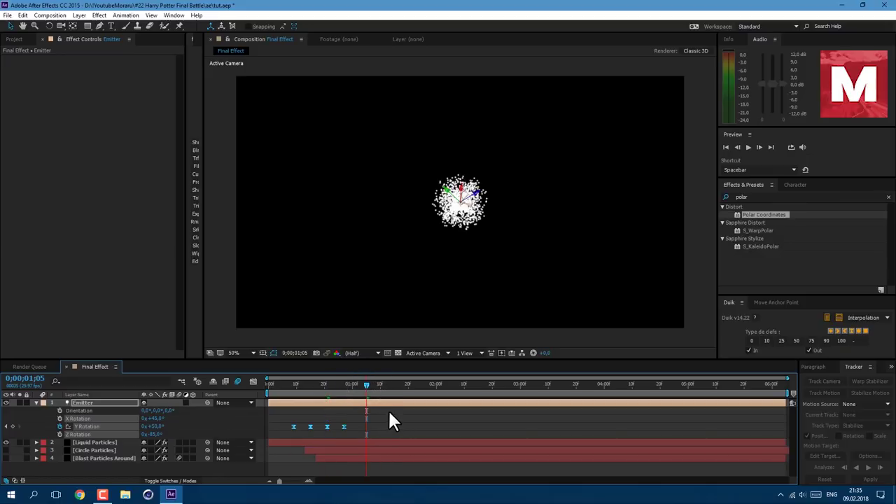
key(ctrl+v)
click(434, 383)
key(ctrl+v)
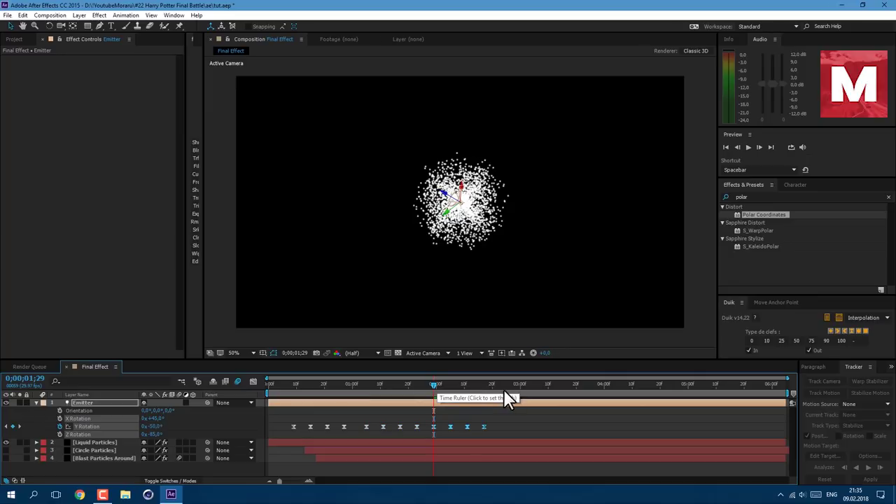
click(503, 384)
key(ctrl+v)
click(567, 384)
key(ctrl+v)
key(space)
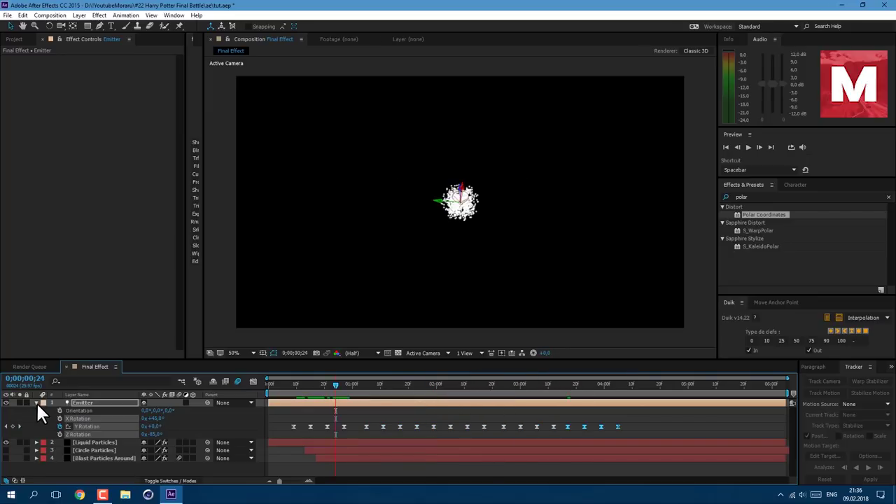
click(36, 402)
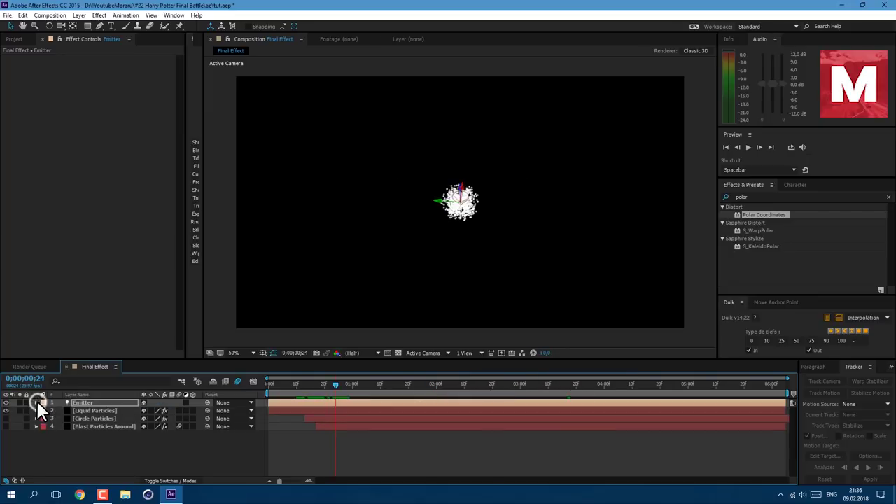
Step: Make Liquid Particles emit from Light(s), with Velocity Random and Velocity Distribution at 0
click(100, 410)
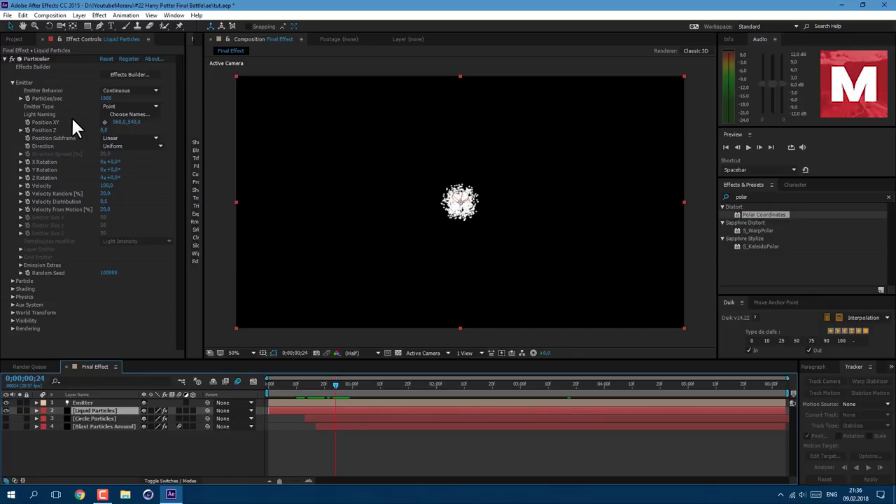
click(116, 106)
click(126, 157)
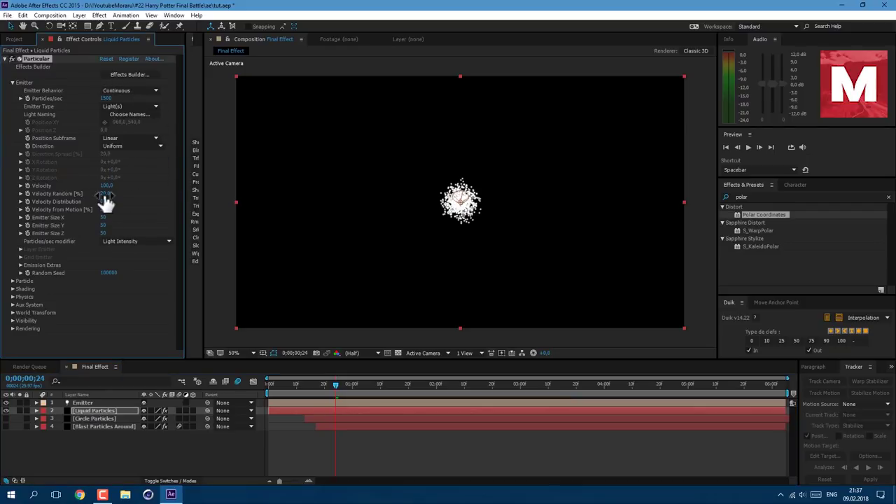
click(105, 195)
key(Return)
click(104, 201)
text(0)
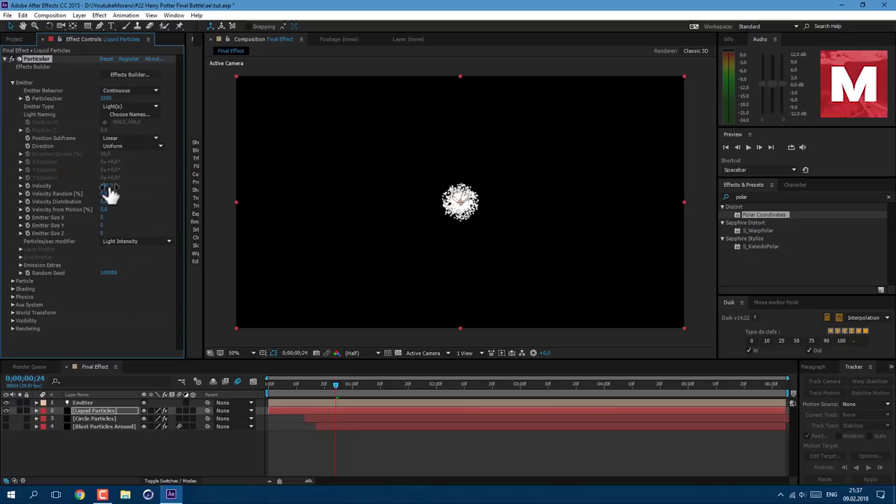
Step: Set Velocity to 750 and Direction to Directional, then check the spray in the early frames
click(105, 186)
text(750)
key(Return)
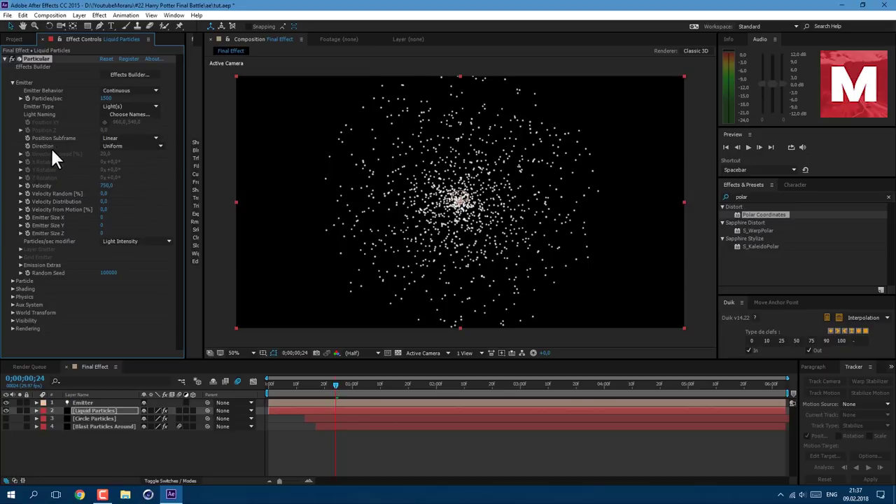
click(126, 144)
click(127, 166)
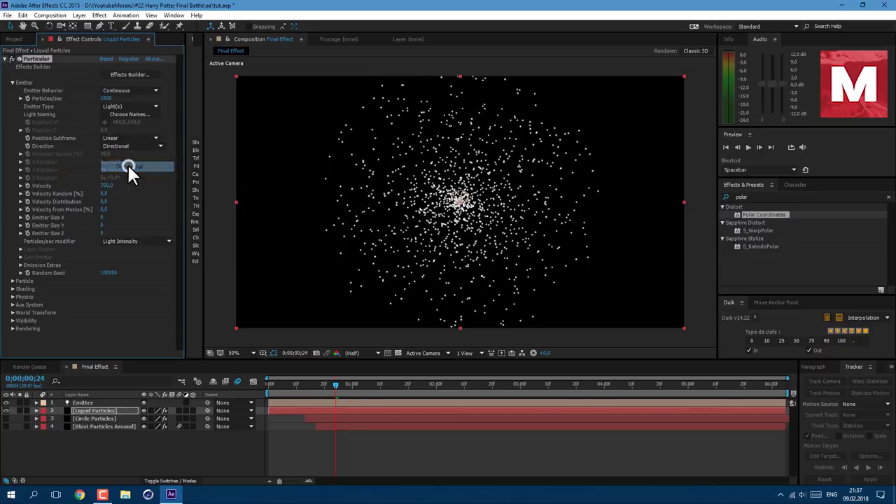
drag(301, 385, 399, 413)
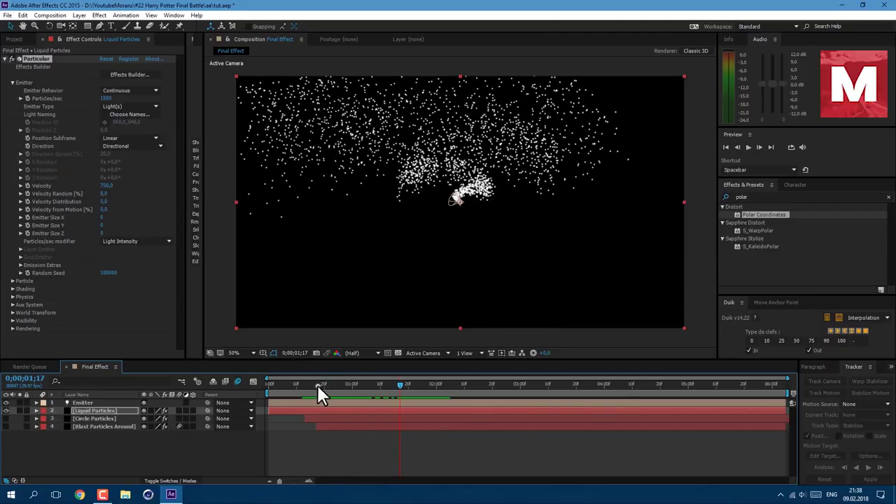
click(317, 384)
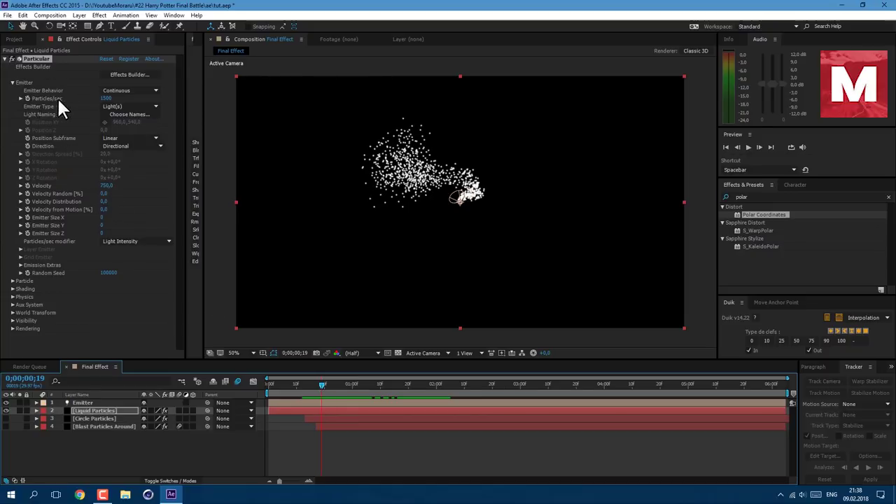
Step: Keyframe Particles/sec at 15000 as a hold keyframe
click(111, 98)
text(15000)
key(Return)
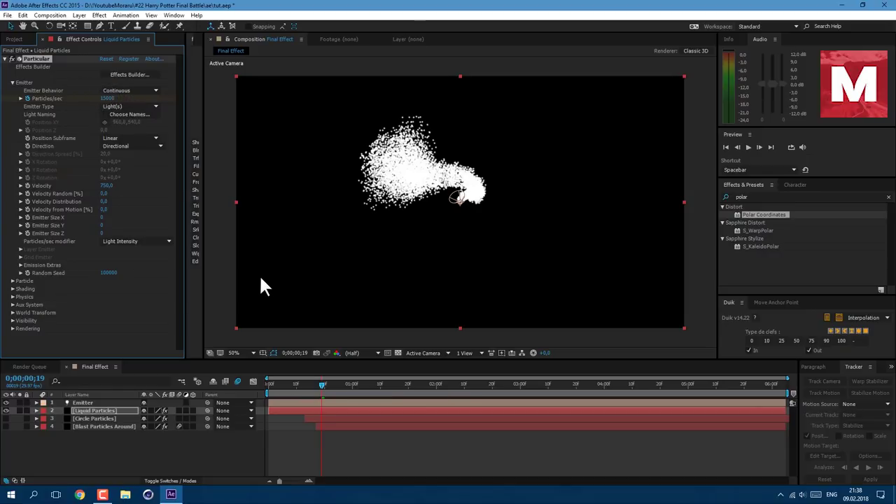
key(u)
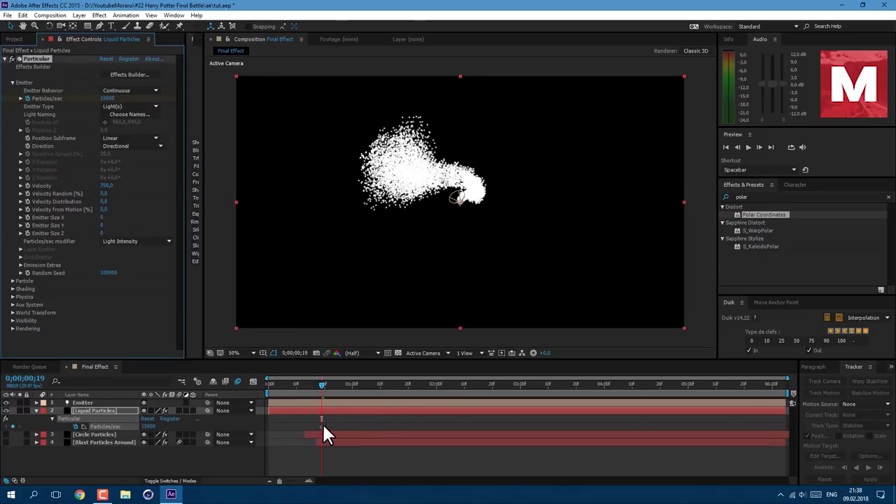
right_click(321, 426)
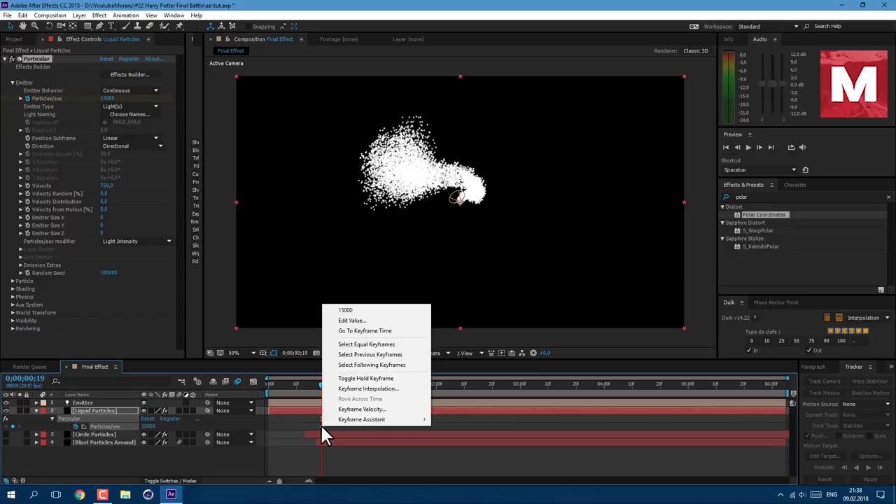
click(385, 379)
Step: Add a 0 Particles/sec keyframe around frame 22, shifted slightly earlier
click(329, 383)
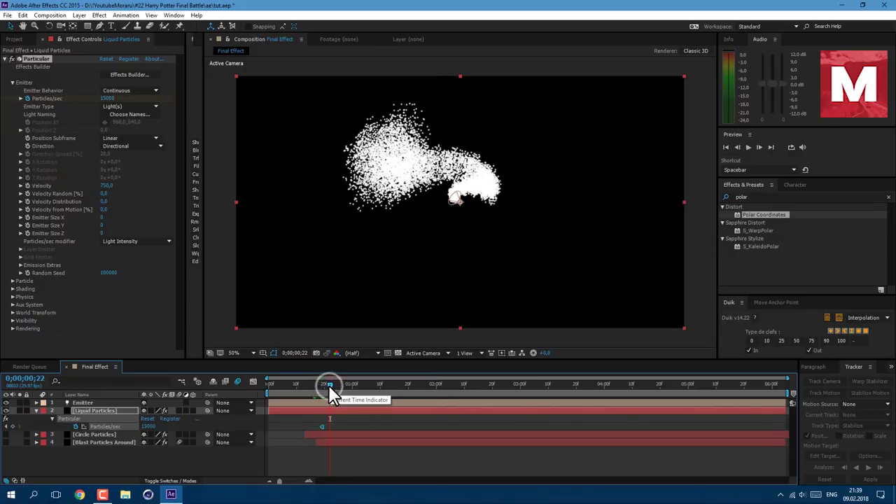
click(149, 424)
text(0)
key(Return)
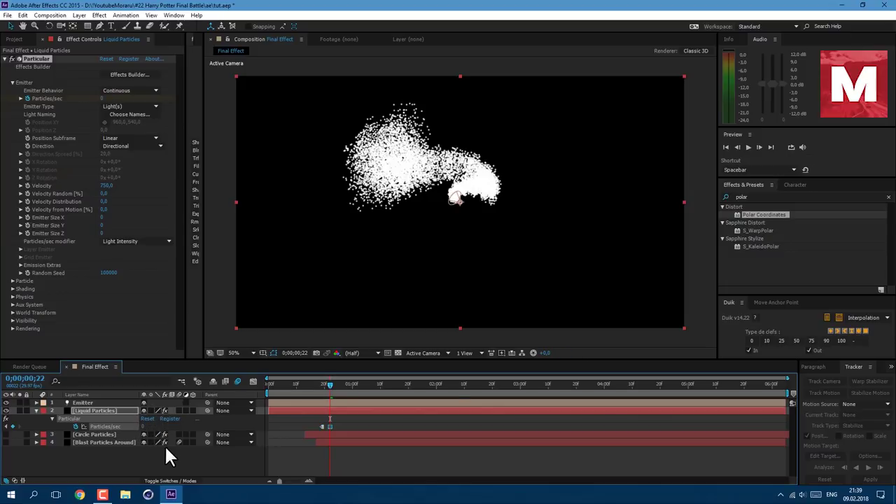
drag(329, 426, 312, 426)
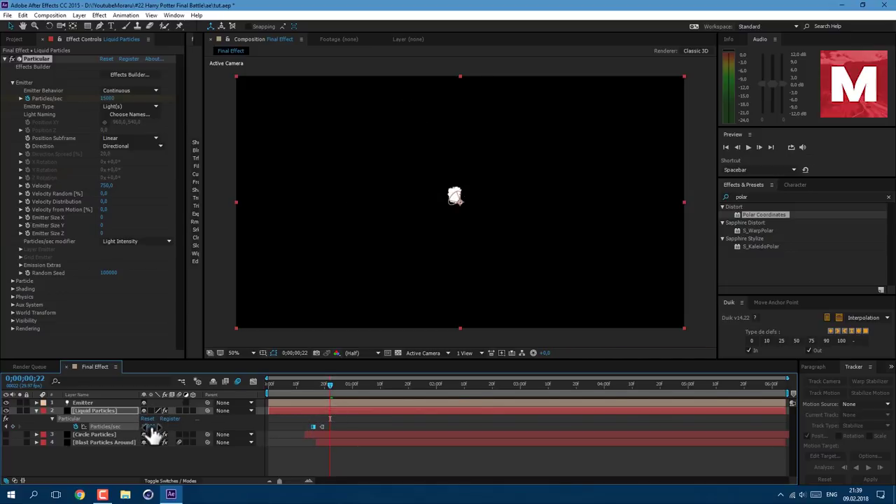
text(0)
key(Return)
Step: Add Particles/sec keyframes of 15000 at frame 26 and 0 at frame 29
drag(330, 384, 341, 389)
click(146, 427)
text(15)
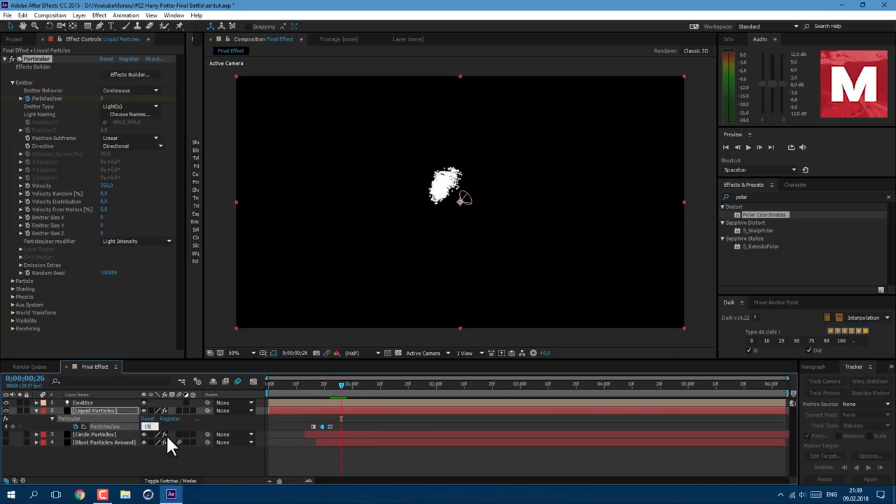
text(000)
key(Return)
drag(342, 384, 349, 386)
click(150, 426)
text(0)
key(Return)
drag(349, 385, 358, 439)
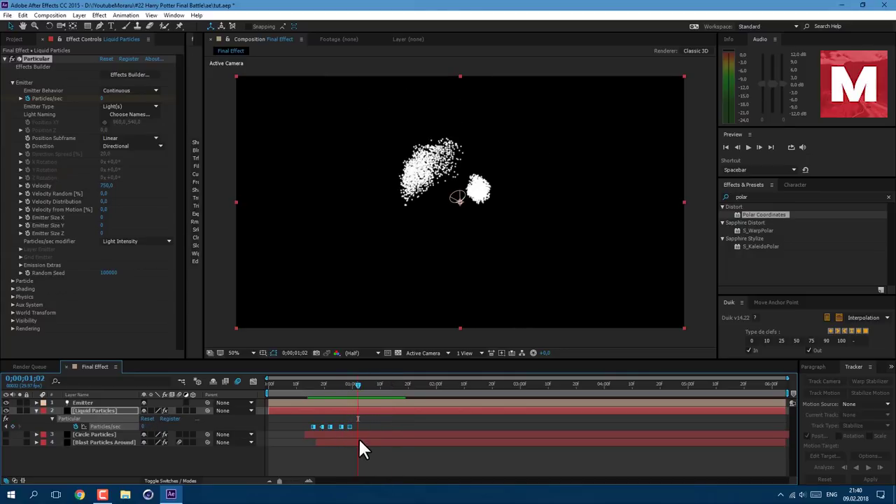
Step: Paste the burst keyframes at 0;00;01;02 and tighten their spacing
click(360, 386)
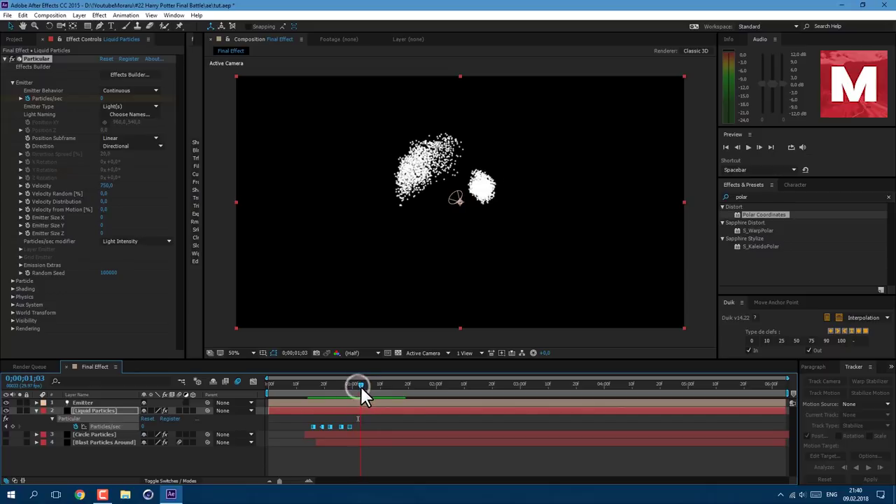
drag(359, 386, 358, 385)
key(ctrl+v)
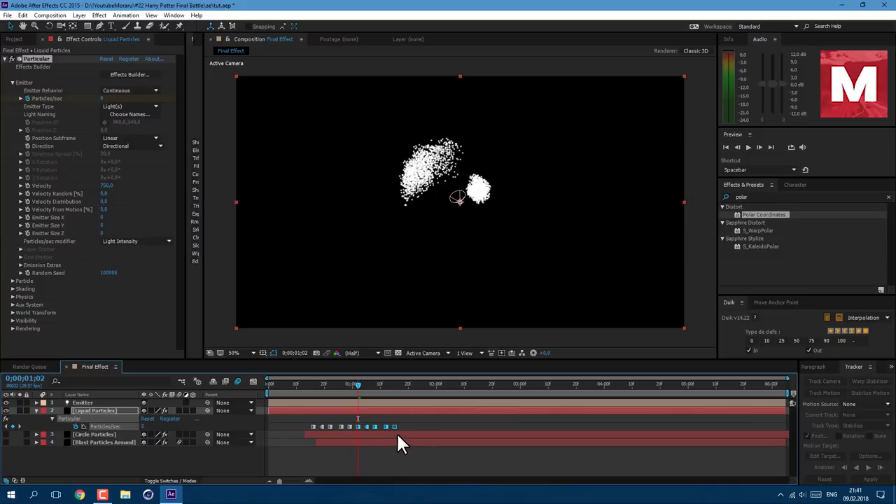
drag(394, 424, 383, 423)
drag(305, 422, 394, 450)
Step: Repeat the burst at 0;00;01;21 and 0;00;03;00, lengthen the last one, and preview
click(410, 384)
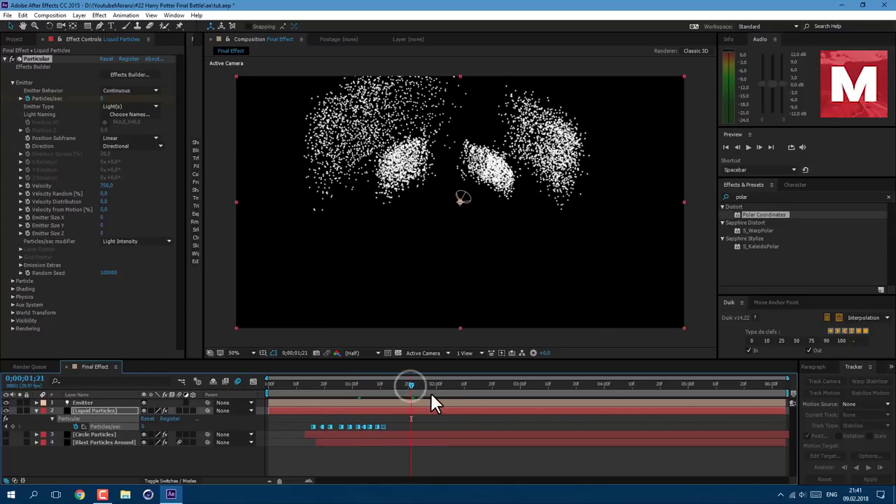
key(ctrl+c)
key(ctrl+v)
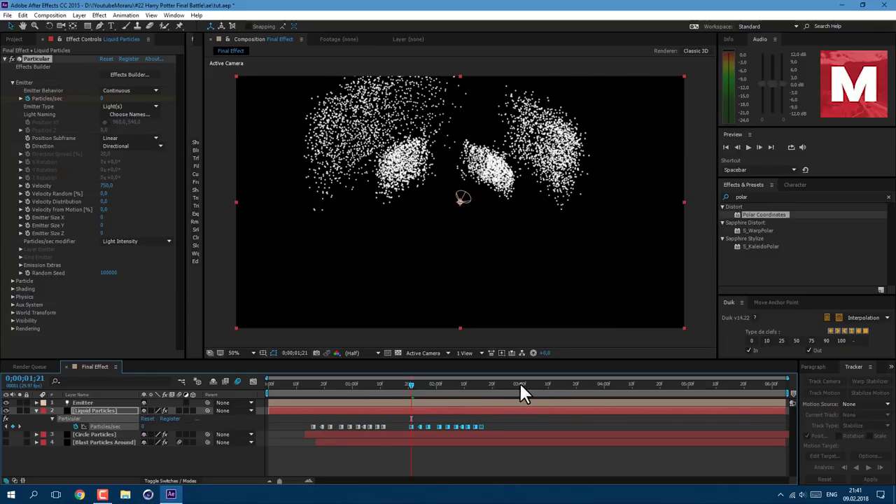
click(520, 384)
key(ctrl+v)
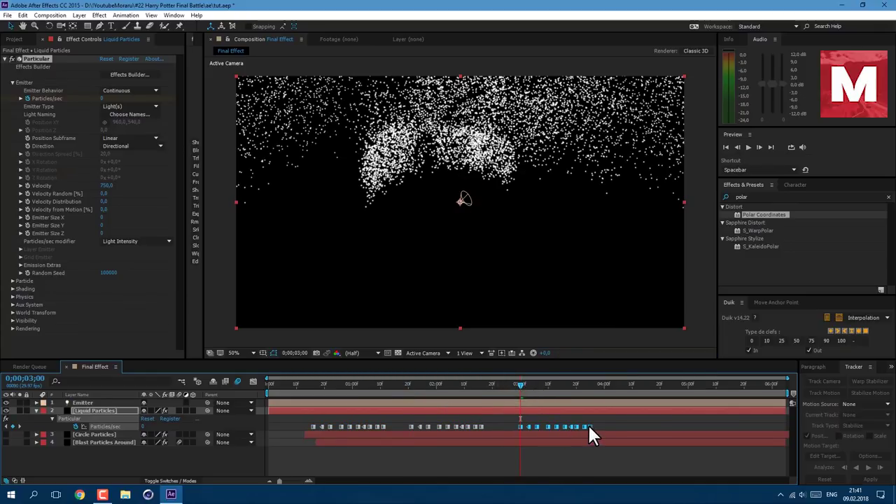
drag(592, 429, 606, 429)
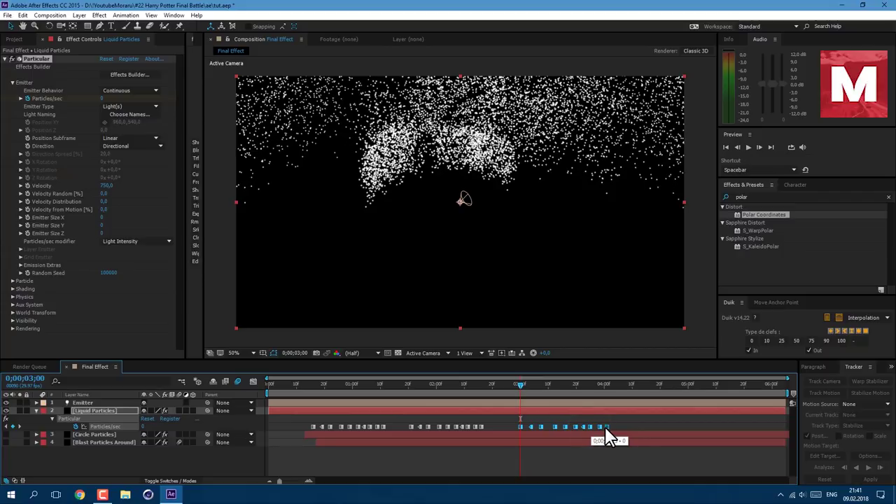
mouse_move(469, 424)
mouse_down()
mouse_move(490, 439)
mouse_move(480, 434)
mouse_up()
key(space)
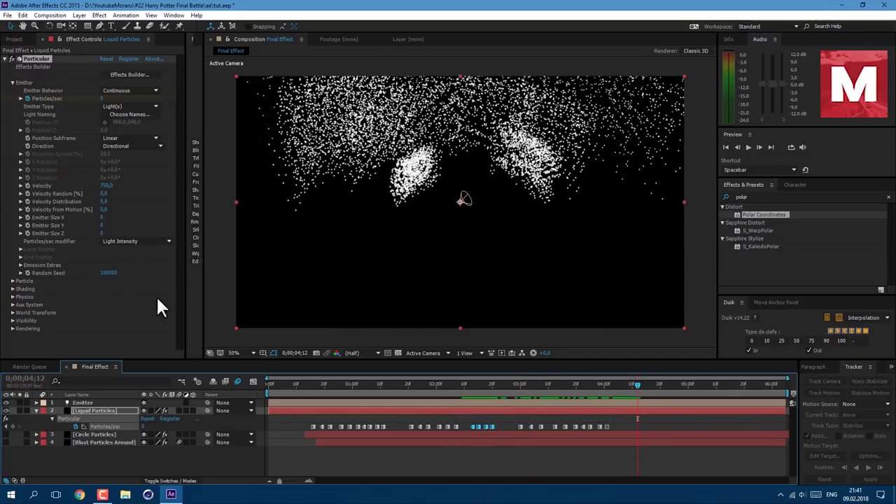
alt+click(27, 185)
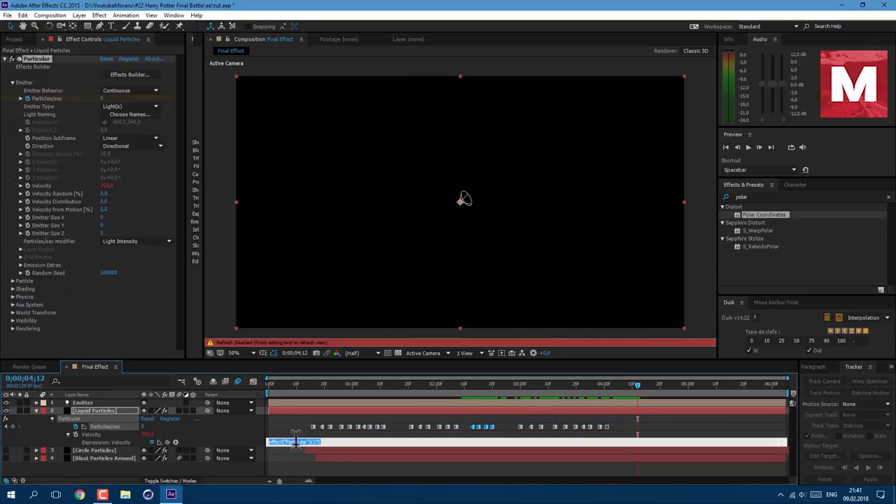
Step: Enter the Velocity expression wiggle(11,500) and preview the varying spray speed
text(wiggle(11,500)
key(KP_Enter)
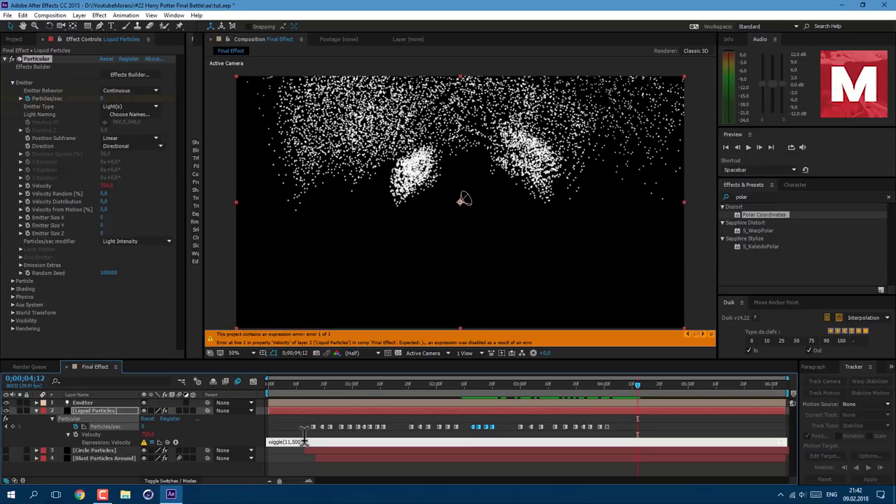
text())
key(KP_Enter)
key(space)
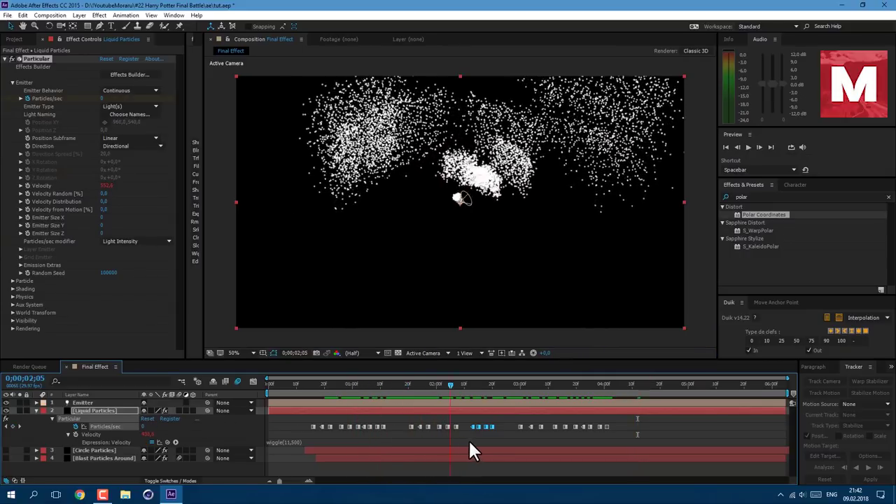
key(space)
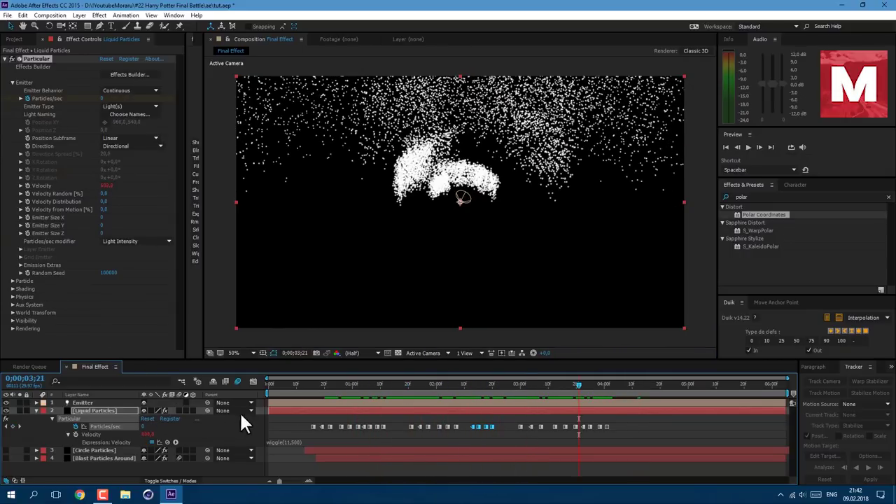
Step: Set particle Life to 4 seconds and apply a decaying Size over Life curve with an earlier peak
click(13, 281)
scroll(104, 192, down, 3)
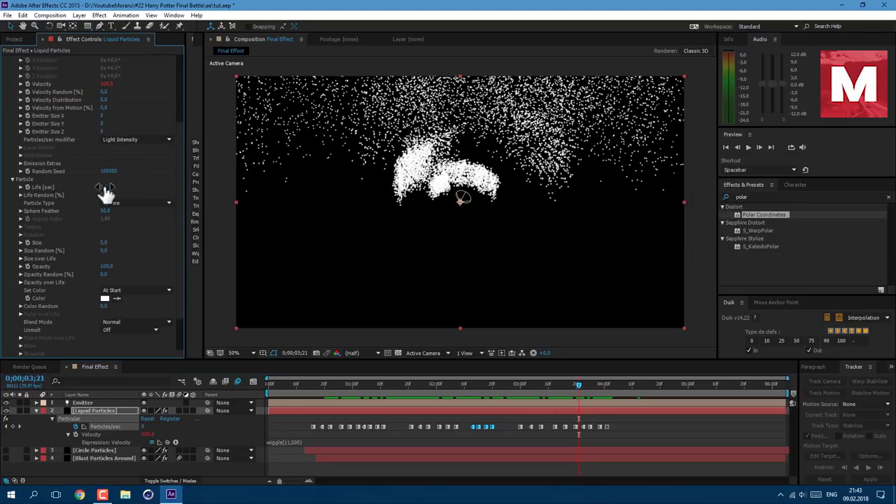
drag(105, 188, 125, 208)
click(20, 258)
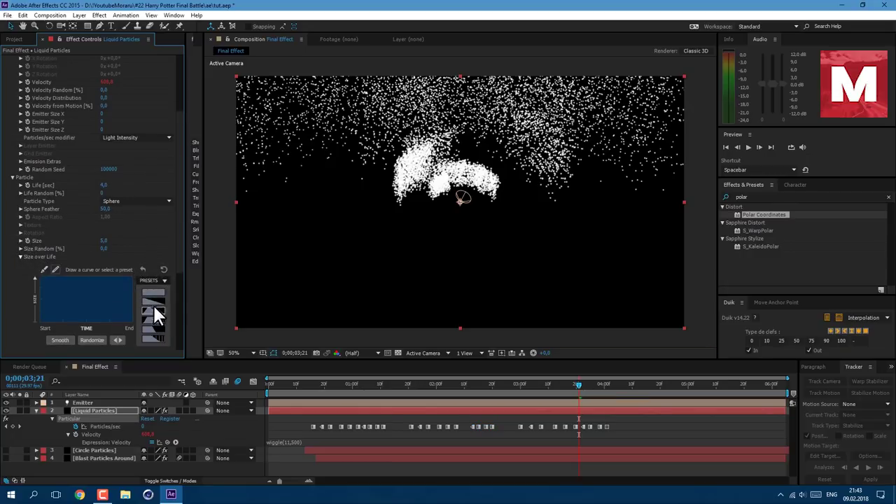
click(153, 308)
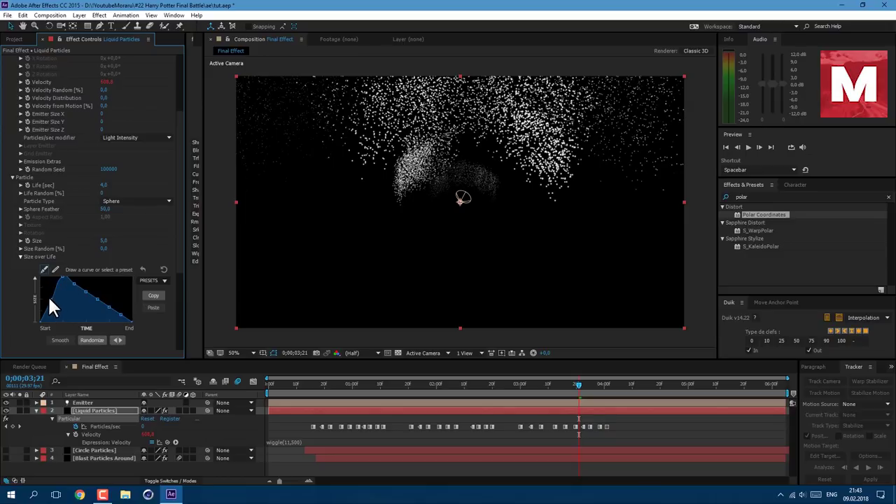
mouse_move(47, 292)
mouse_down()
mouse_move(61, 275)
mouse_move(54, 273)
mouse_up()
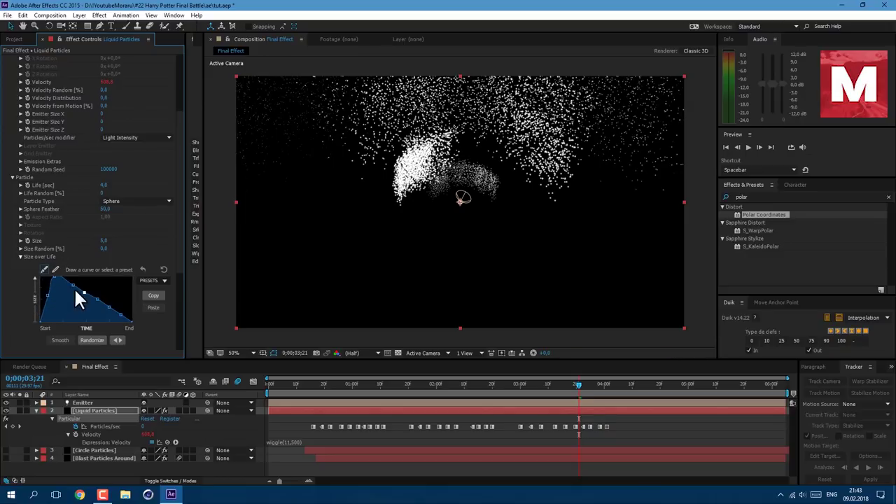
Step: Set Physics Gravity to 500
scroll(78, 273, down, 5)
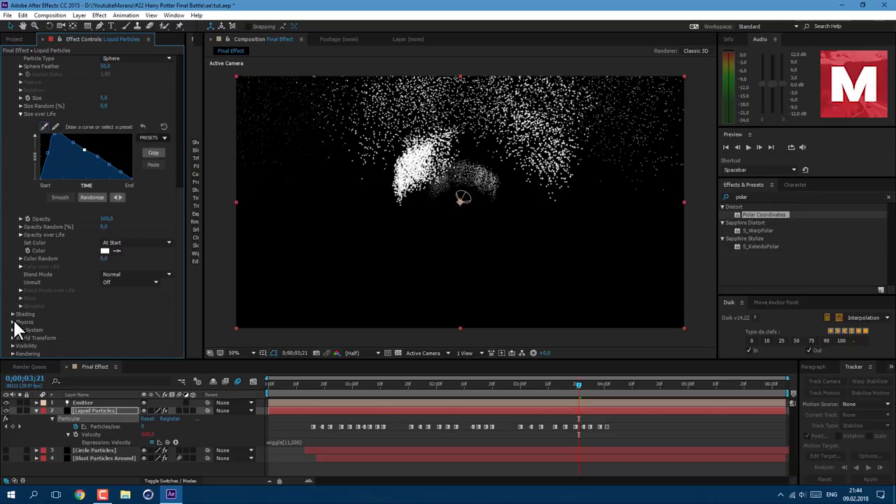
click(12, 321)
click(105, 330)
text(500)
key(Return)
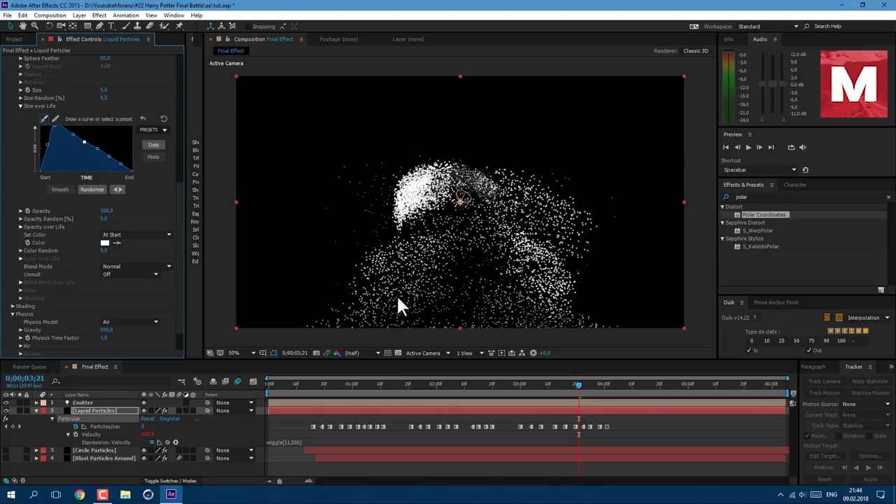
Step: Create a dark red solid named Floor in the composition
click(79, 15)
mouse_move(173, 28)
click(257, 36)
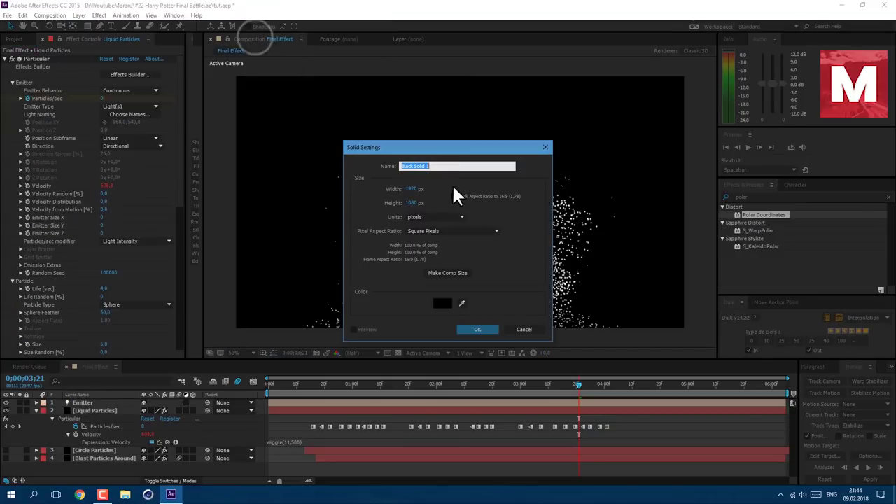
text(Floor)
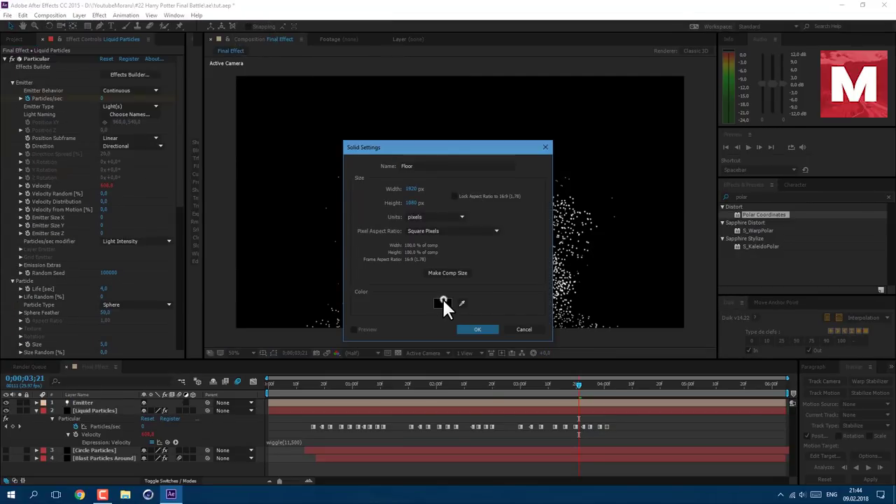
click(441, 302)
drag(208, 241, 213, 262)
click(305, 168)
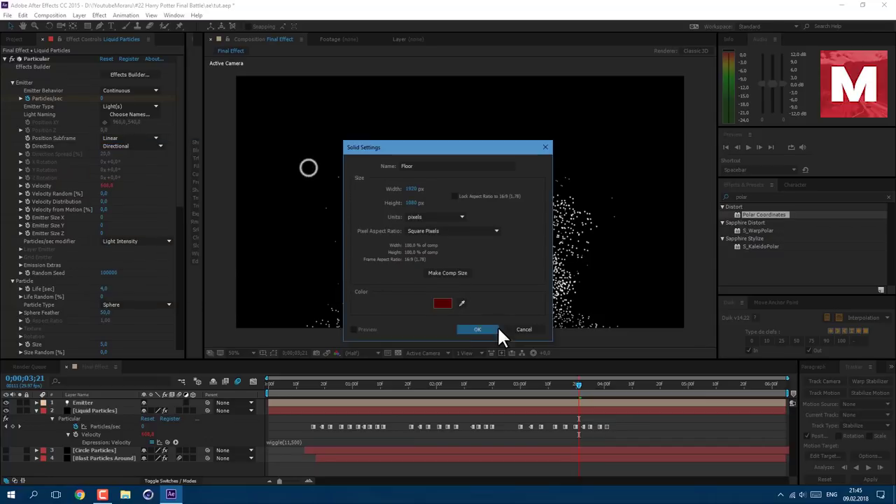
click(476, 328)
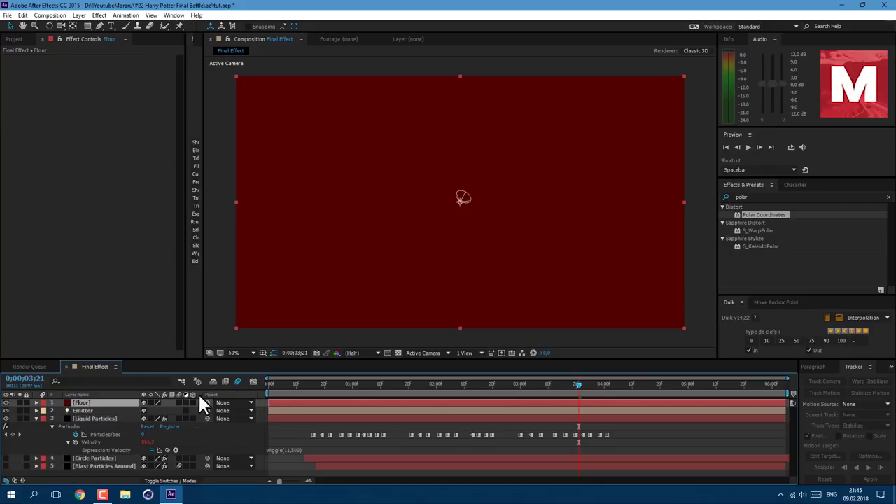
Step: Make Floor a 3D layer rotated 90° on X, lowered to Y 914, and hidden
click(193, 404)
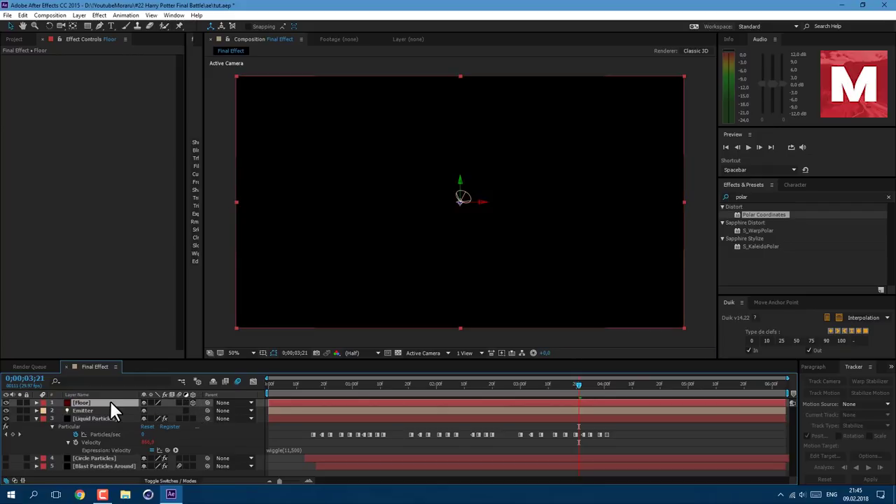
key(r)
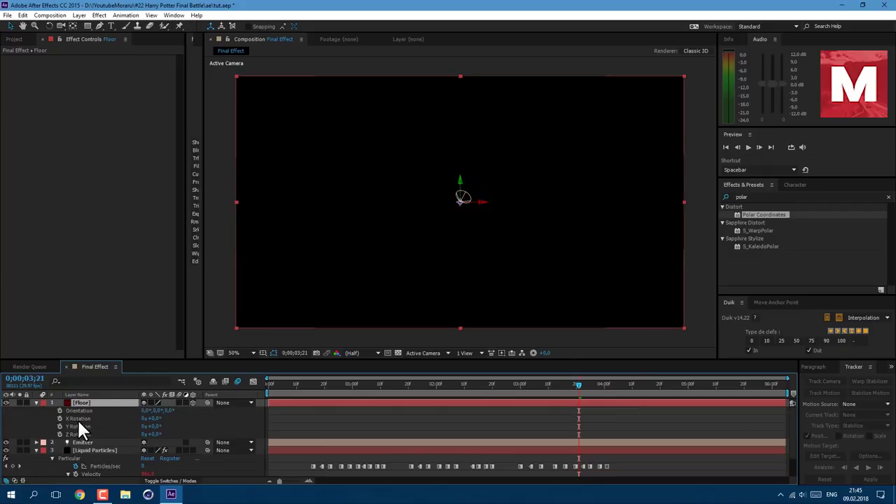
click(156, 418)
text(90)
key(Return)
key(r)
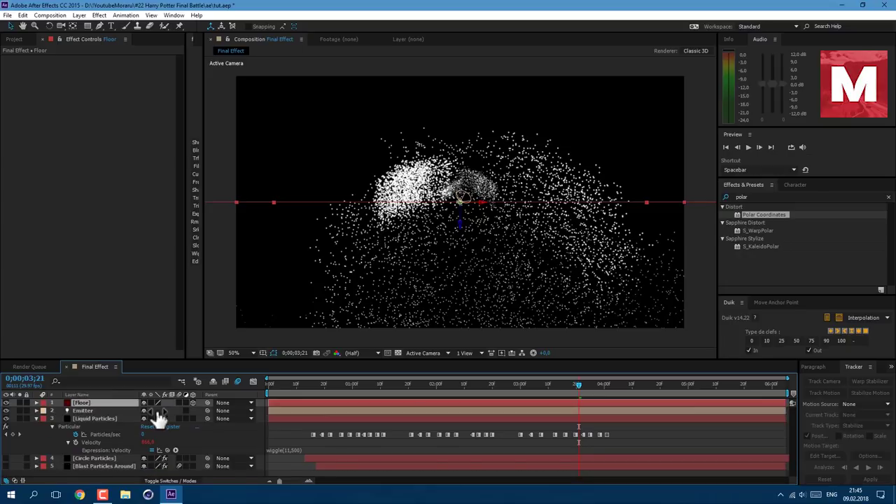
key(p)
drag(162, 418, 397, 343)
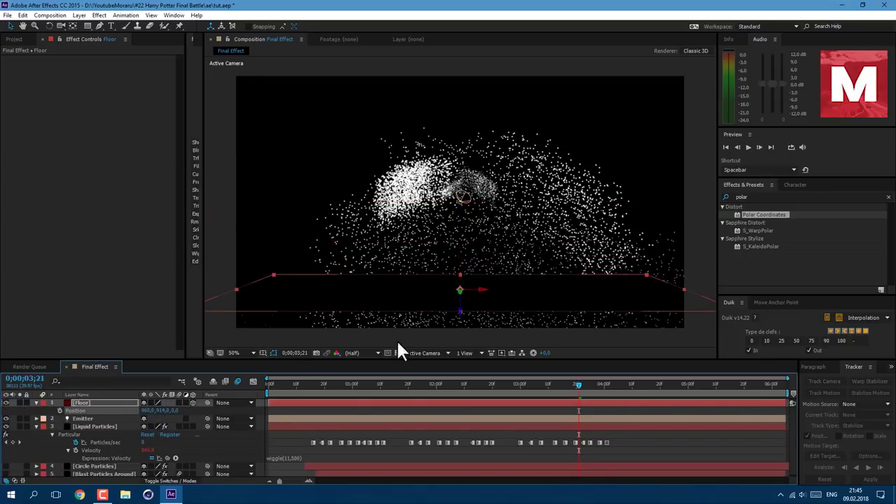
click(37, 402)
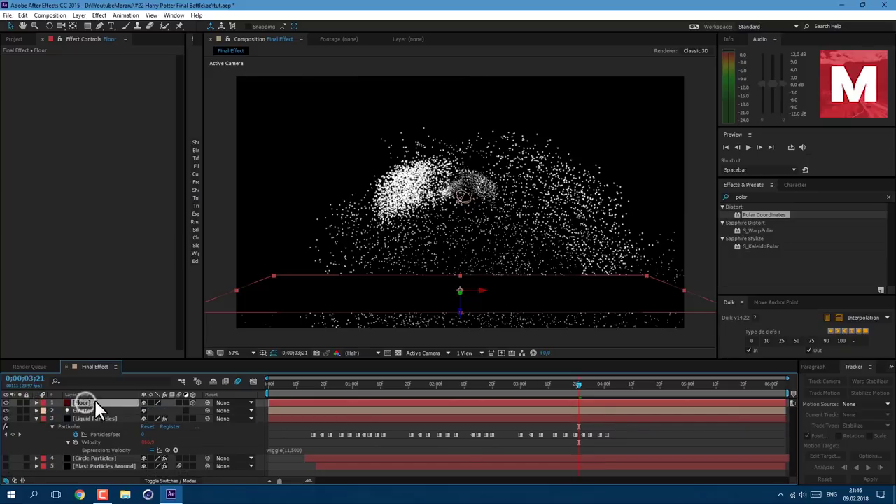
click(6, 403)
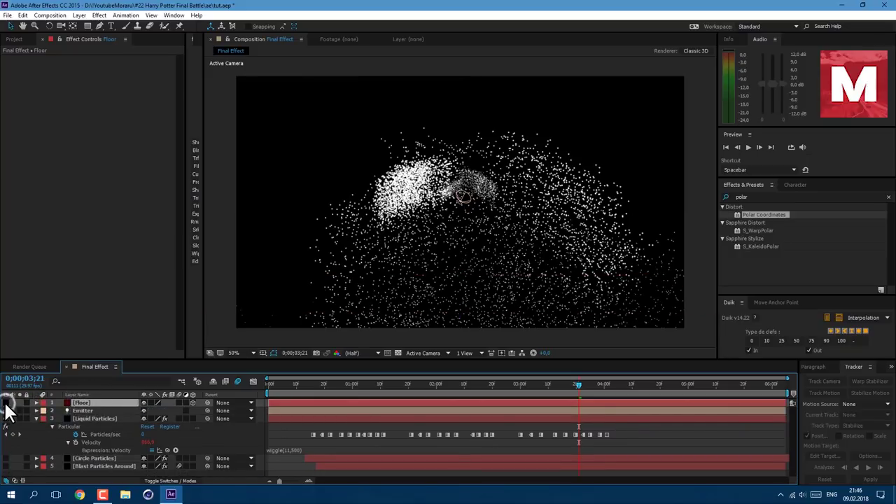
Step: Set Particular's Physics Model to Bounce with Floor as the floor layer and Stick collision, at 0;00;03;00
click(105, 416)
scroll(66, 290, down, 5)
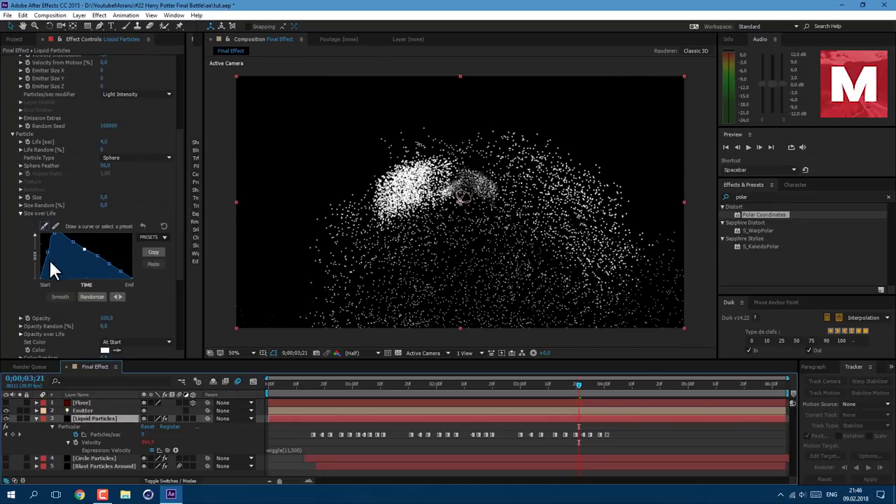
scroll(14, 284, down, 3)
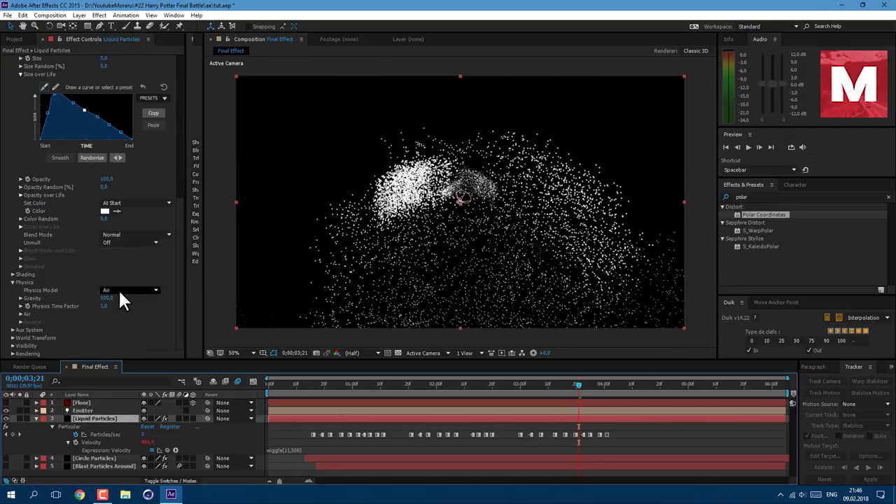
click(118, 291)
click(125, 312)
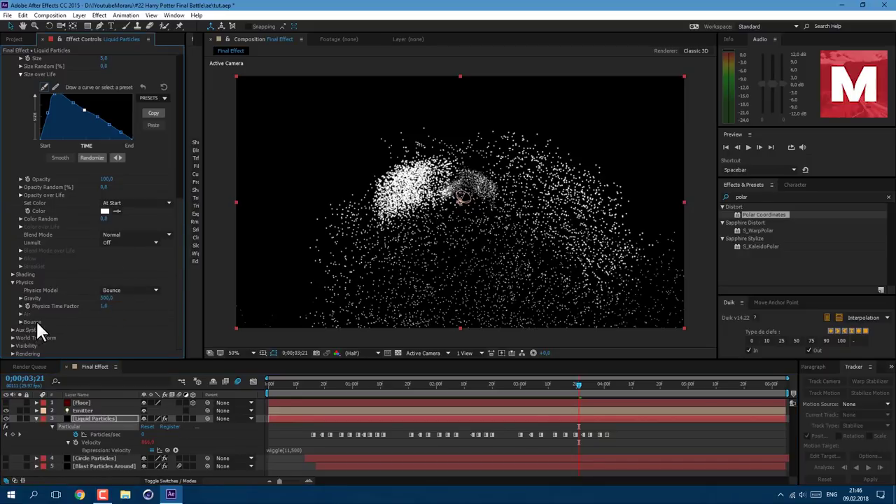
click(33, 321)
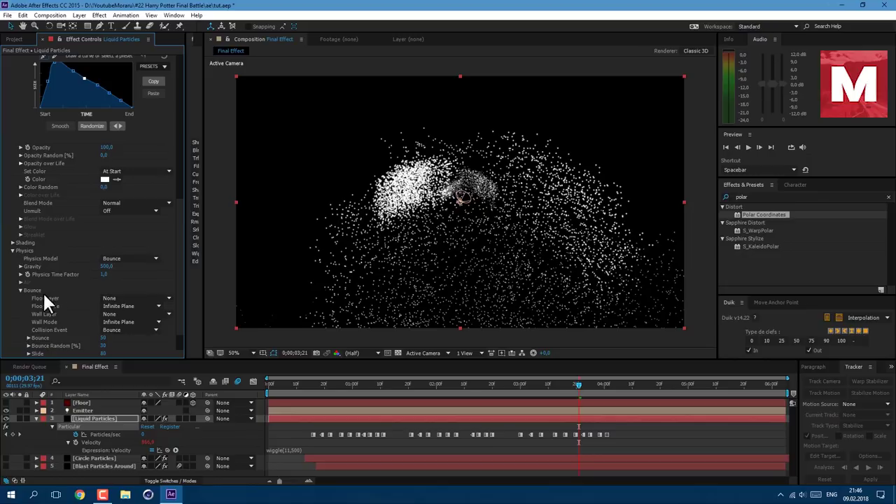
click(109, 298)
click(135, 321)
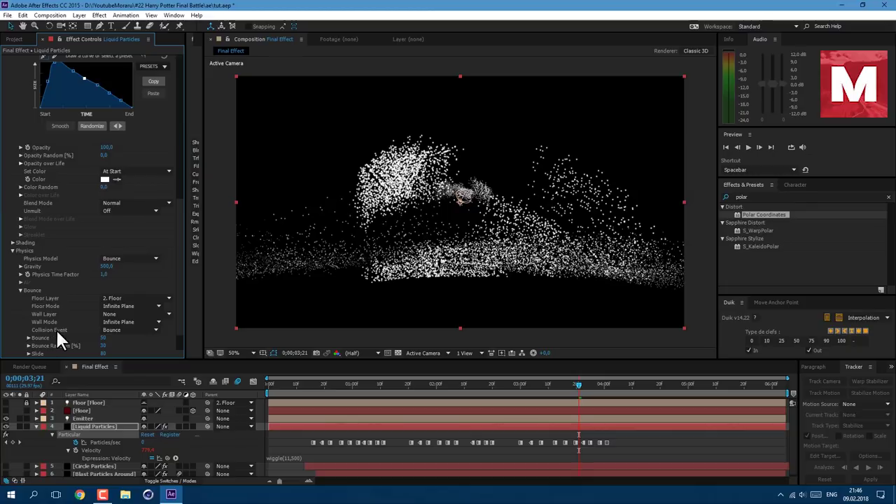
click(108, 330)
click(122, 360)
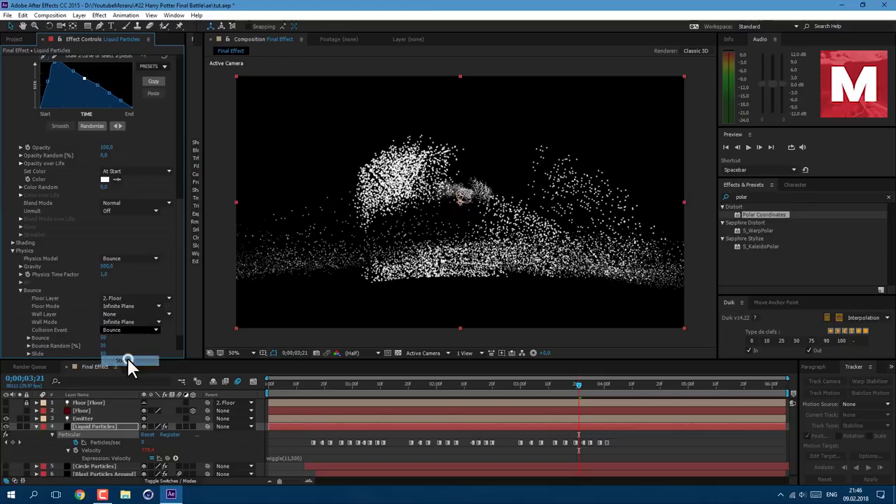
mouse_move(523, 420)
mouse_down()
mouse_move(478, 424)
mouse_move(515, 433)
mouse_up()
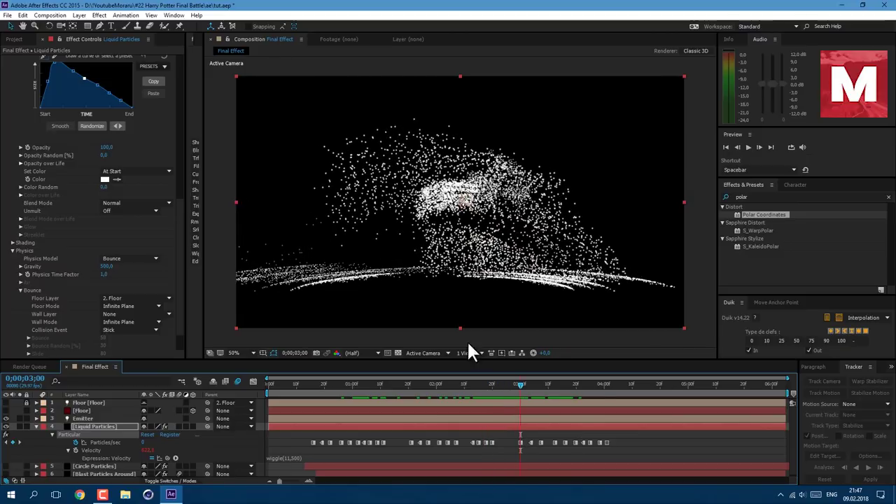
Step: Set the Emitter layer's X Rotation to 110°
click(86, 418)
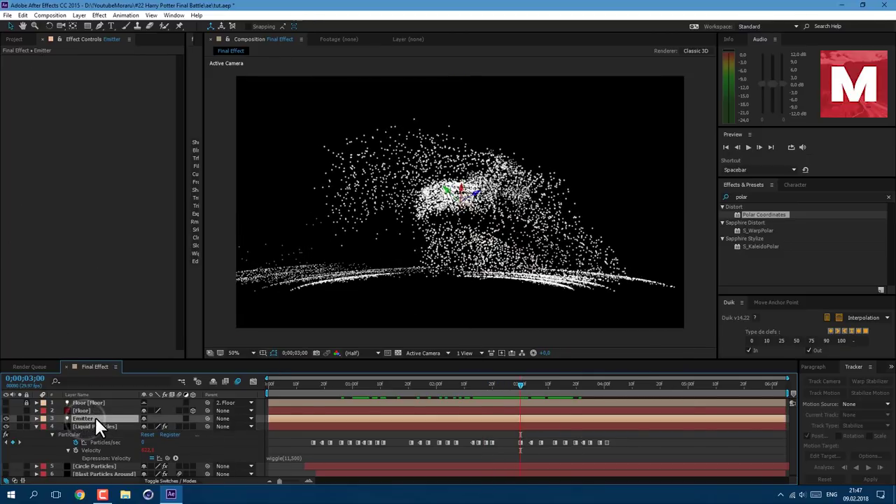
key(r)
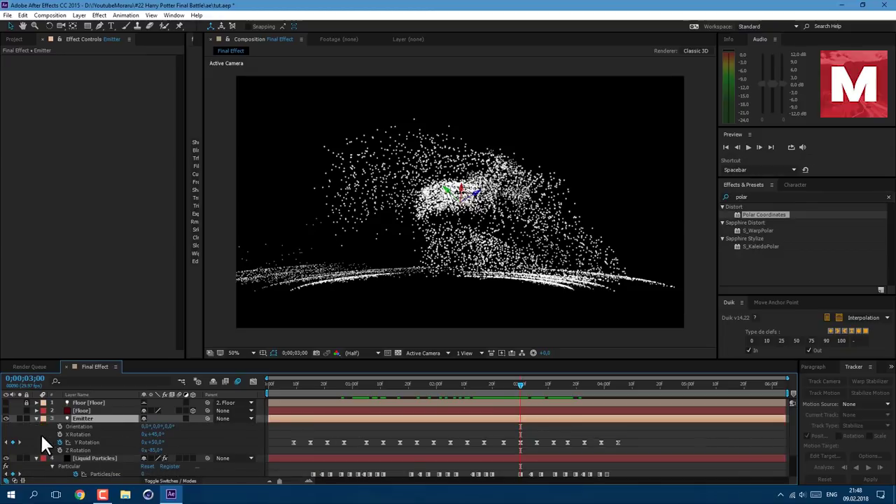
click(152, 434)
text(110)
key(Return)
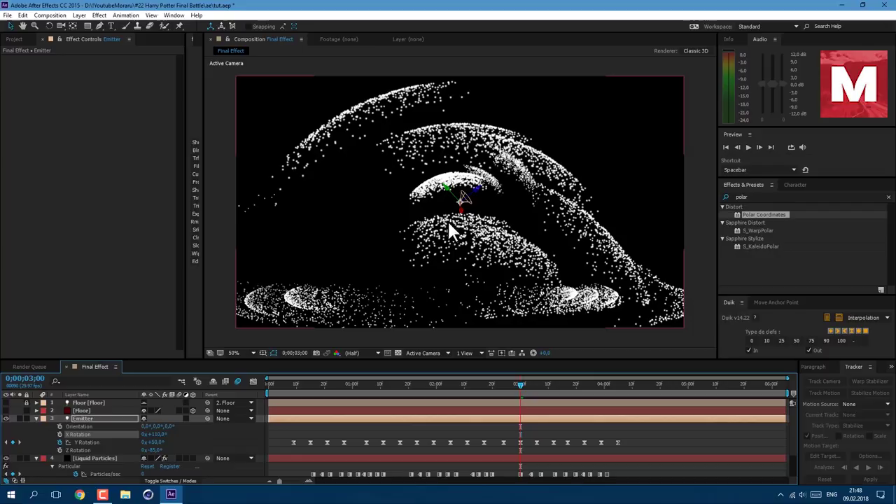
click(35, 418)
Step: Select Liquid Particles and reveal the Circle Particles layer's effects
click(84, 426)
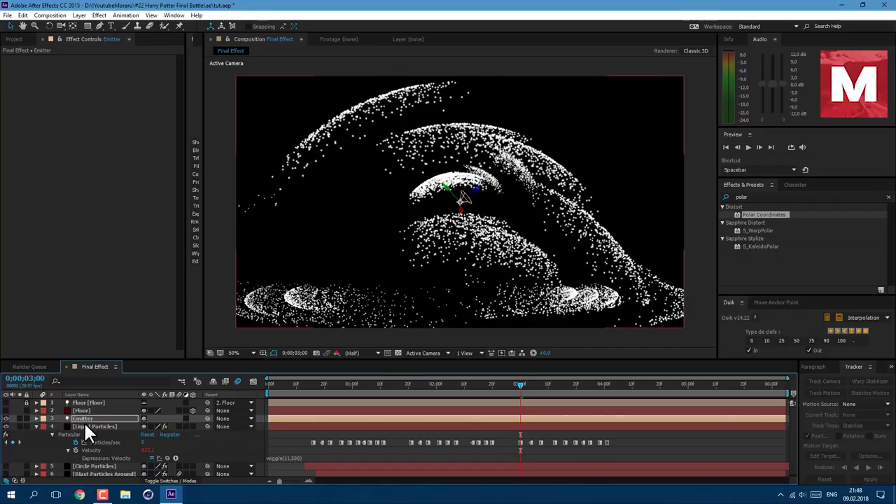
click(96, 466)
scroll(50, 259, down, 10)
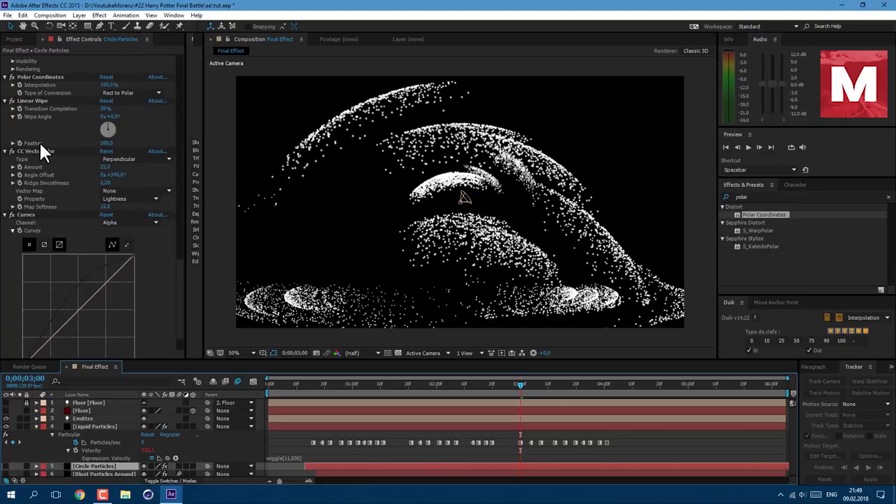
Step: Copy CC Vector Blur from Circle Particles and paste it onto Liquid Particles
scroll(42, 140, down, 1)
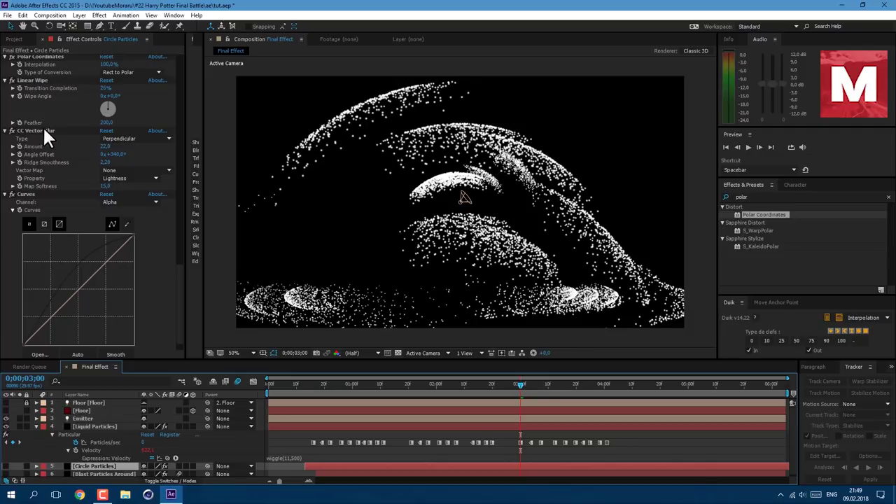
click(41, 128)
click(23, 15)
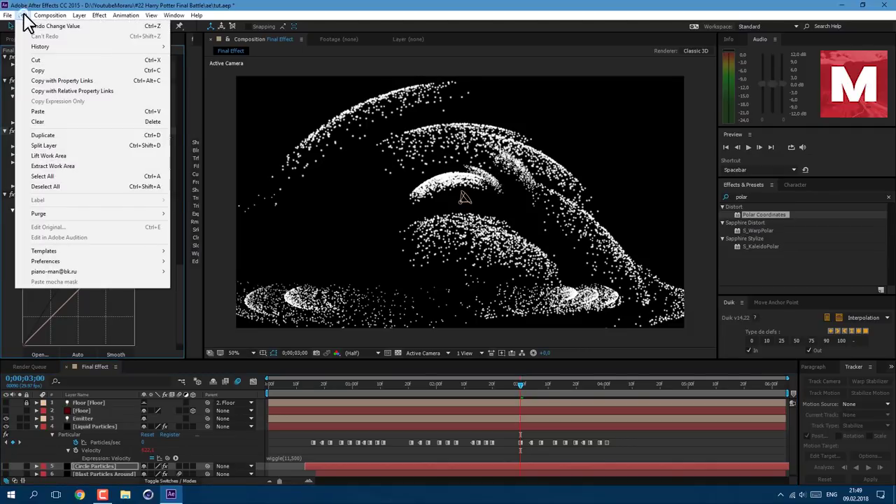
click(37, 70)
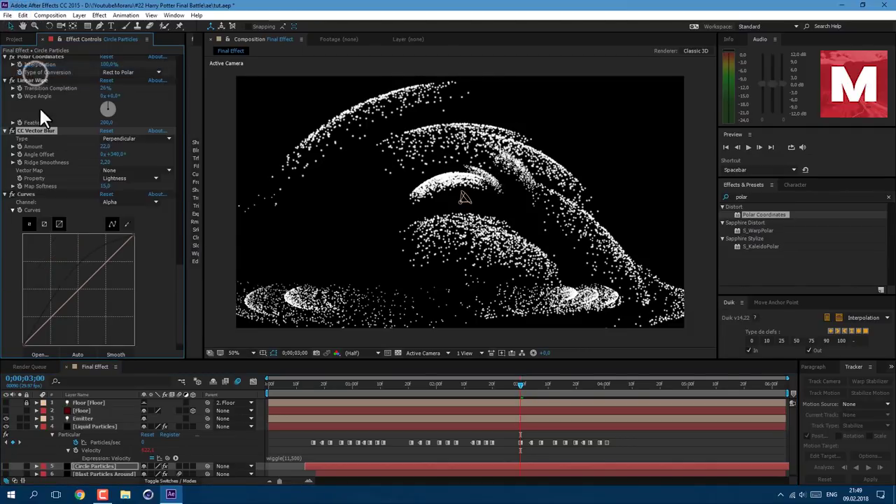
click(94, 424)
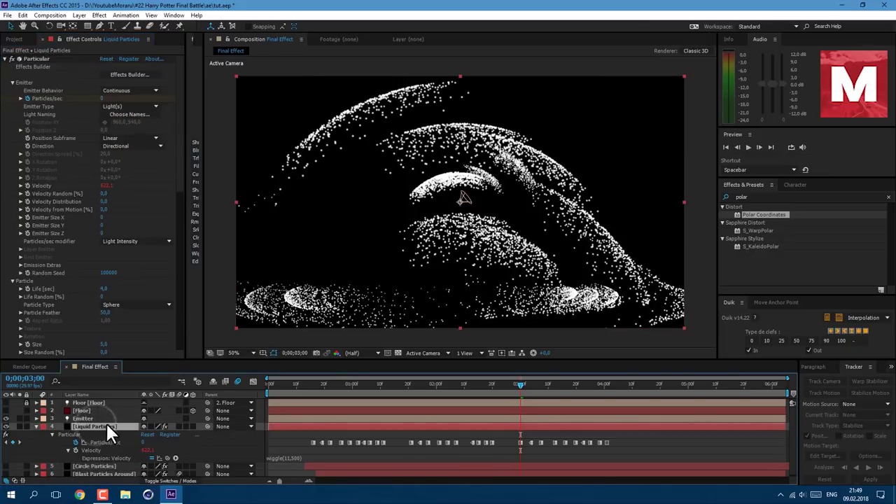
click(23, 14)
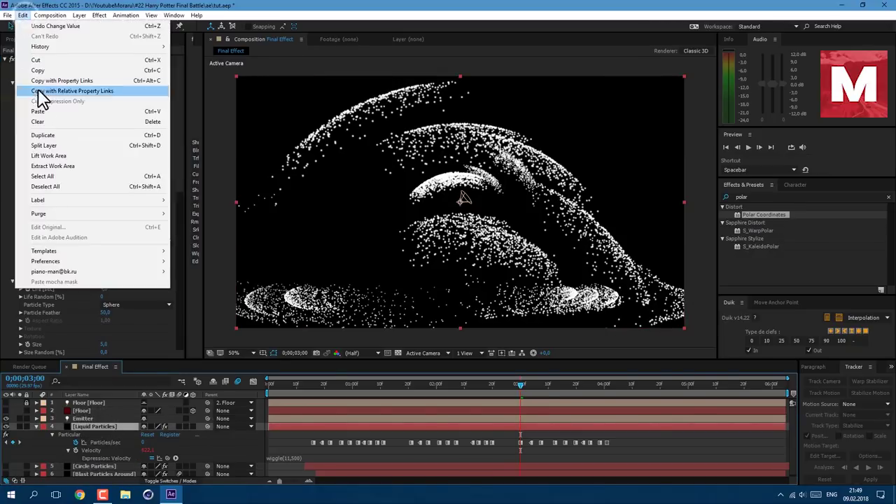
click(48, 111)
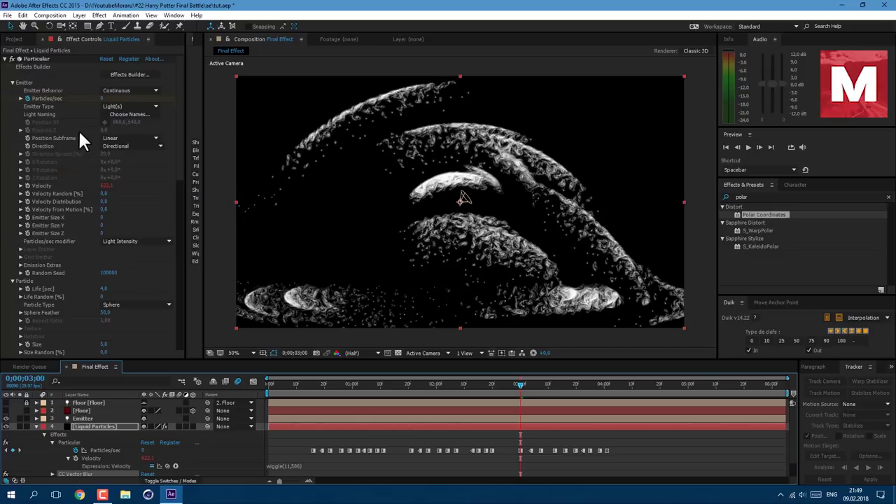
click(99, 15)
mouse_move(226, 66)
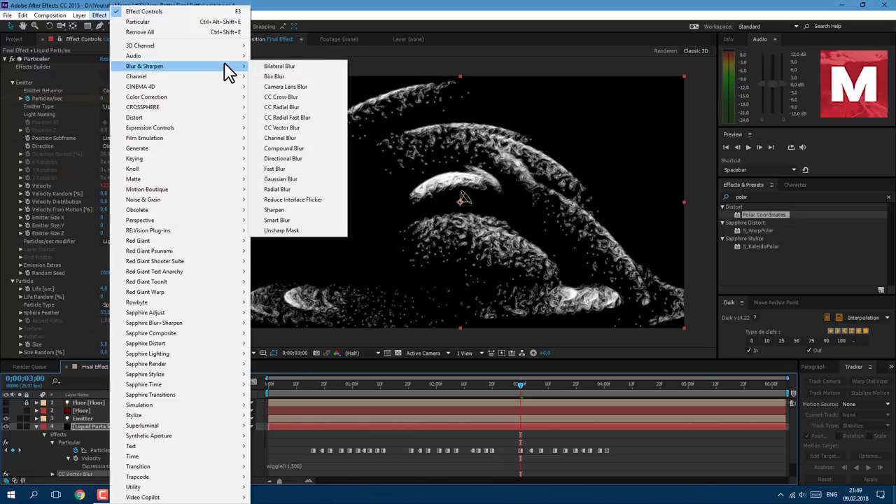
Step: Add a Fast Blur with Blurriness 6 to Liquid Particles
click(288, 169)
drag(101, 341, 102, 335)
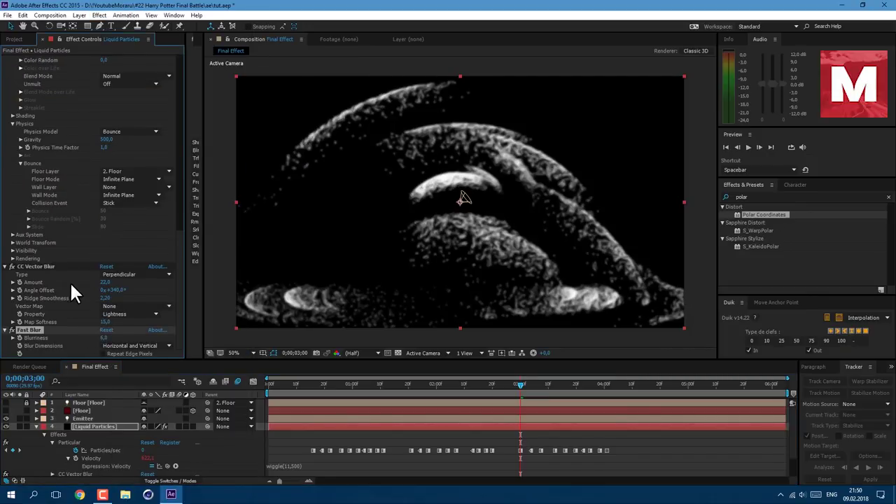
click(65, 315)
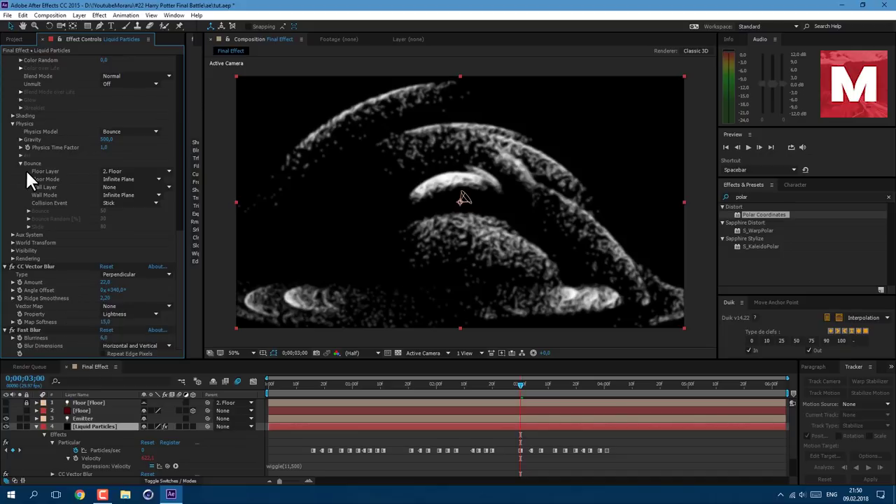
Step: Add Curves on the Alpha channel with a steepened curve to harden the particle edges
click(99, 15)
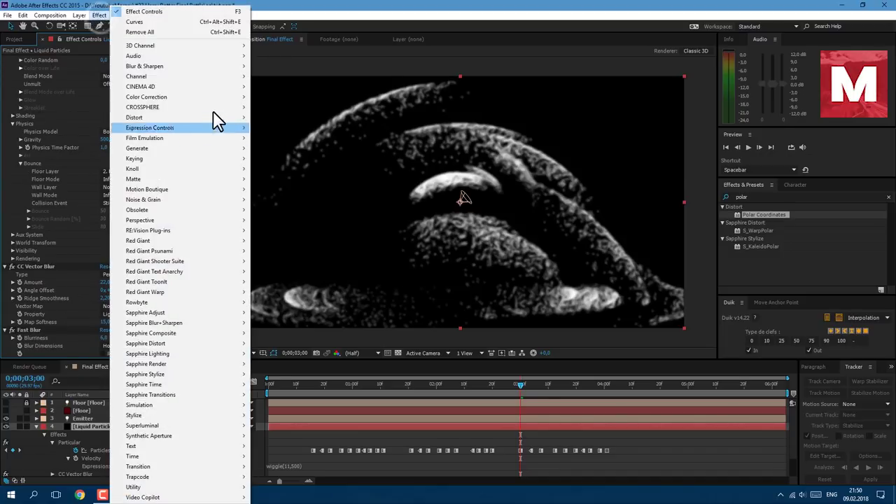
mouse_move(218, 98)
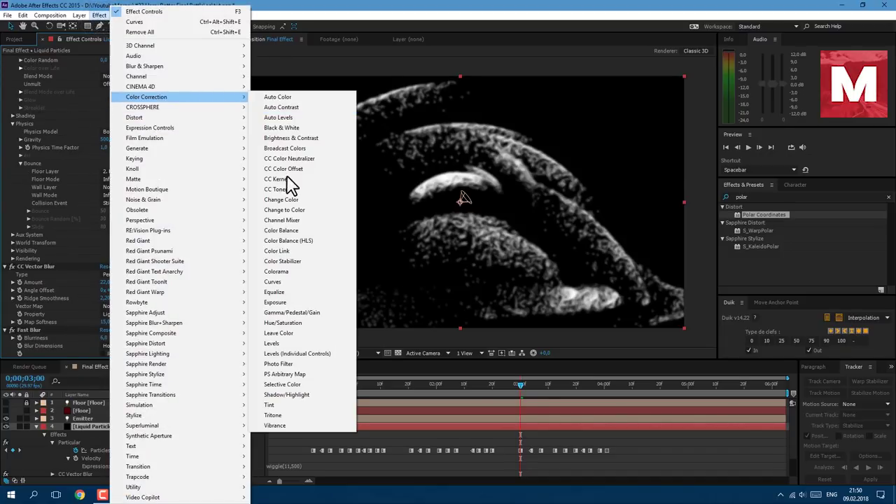
click(276, 282)
click(130, 180)
click(130, 234)
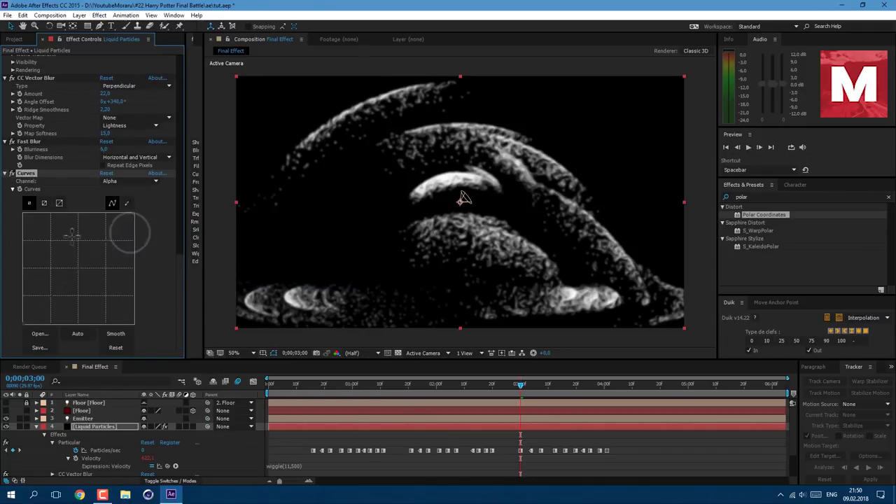
mouse_move(41, 308)
mouse_down()
mouse_move(40, 319)
mouse_move(50, 314)
mouse_up()
drag(91, 217, 44, 310)
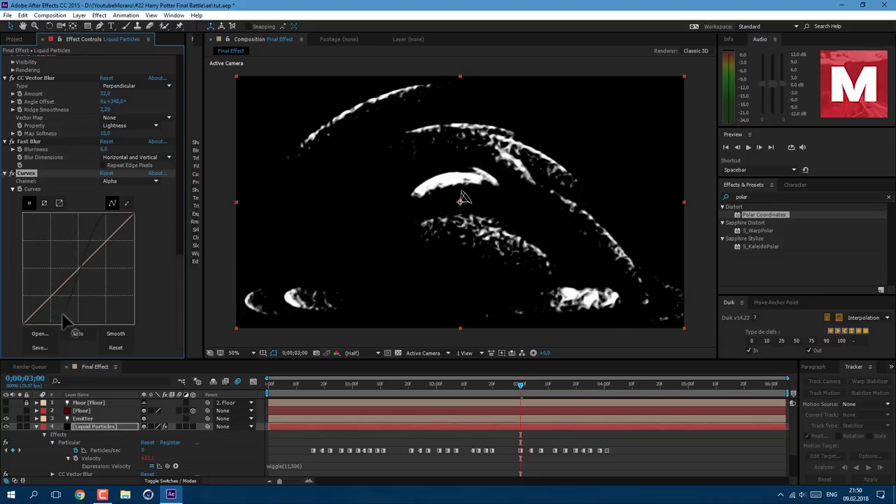
click(36, 426)
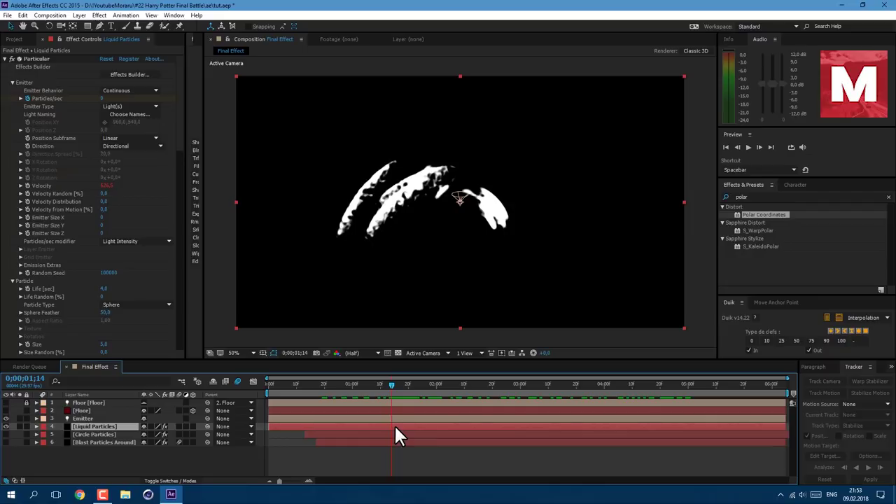
Step: Change the Velocity expression to wiggle(15,700) and preview the stronger fluid blasts
key(u)
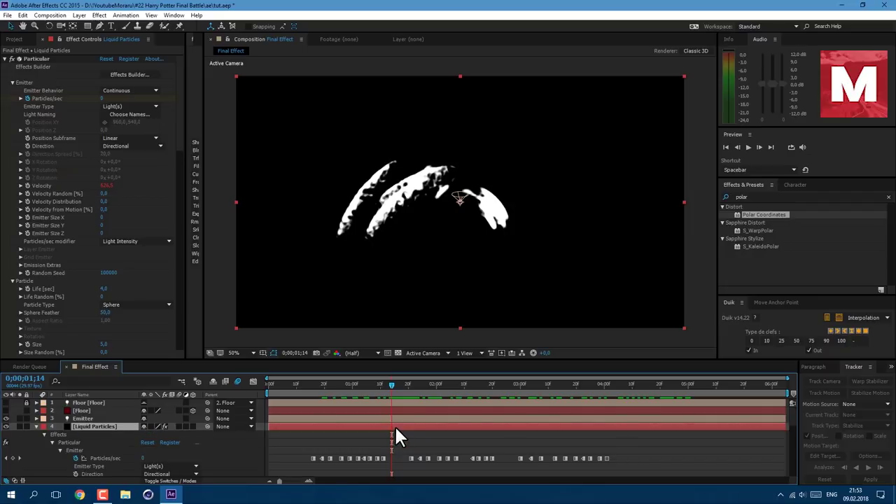
scroll(394, 425, down, 3)
scroll(390, 420, up, 3)
scroll(379, 424, down, 1)
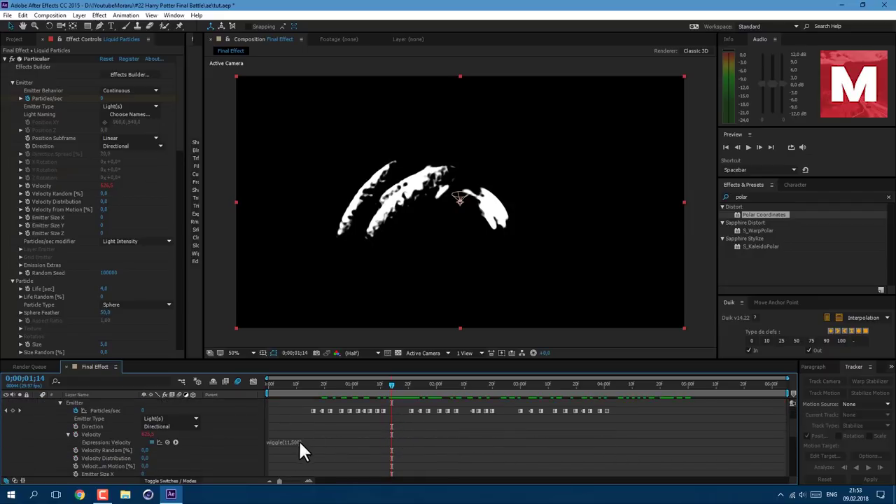
click(288, 442)
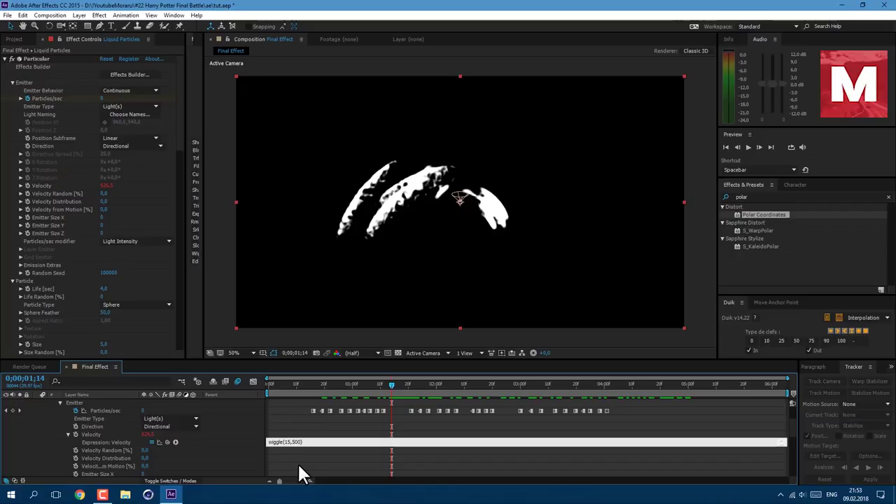
key(Right)
key(Right)
click(297, 461)
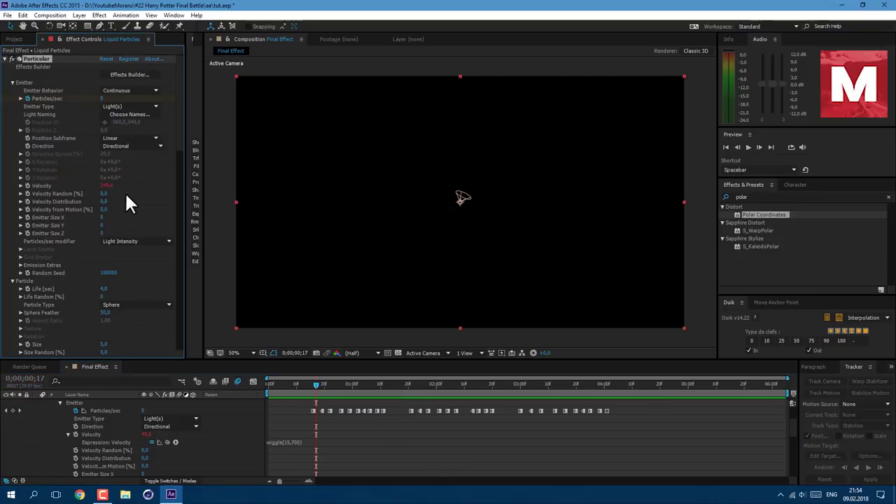
key(space)
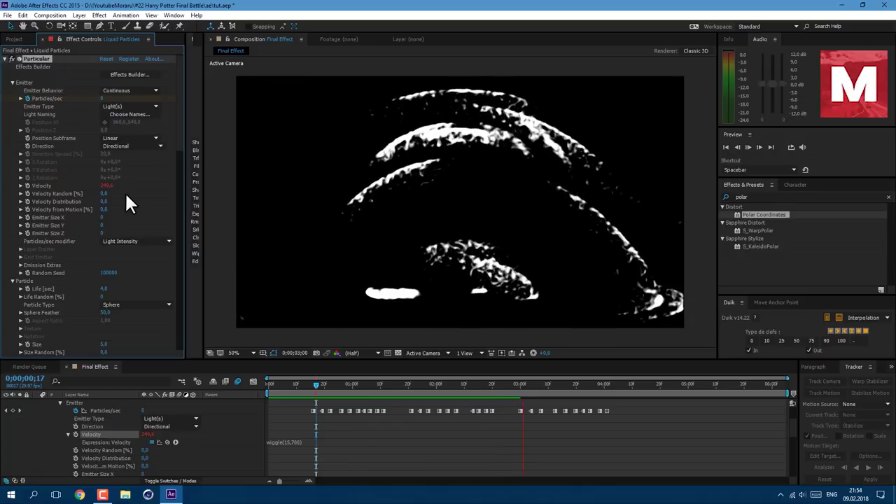
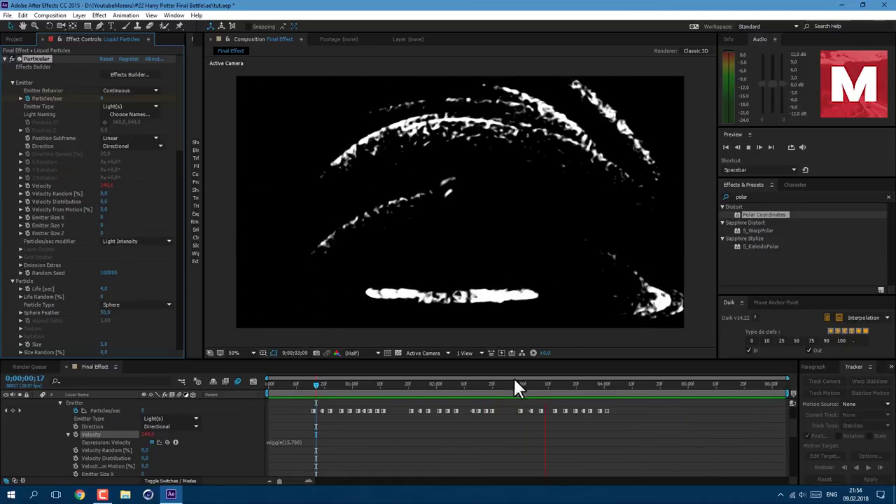
Step: Collapse and hide the Liquid Particles layer, then deselect it
scroll(30, 427, up, 3)
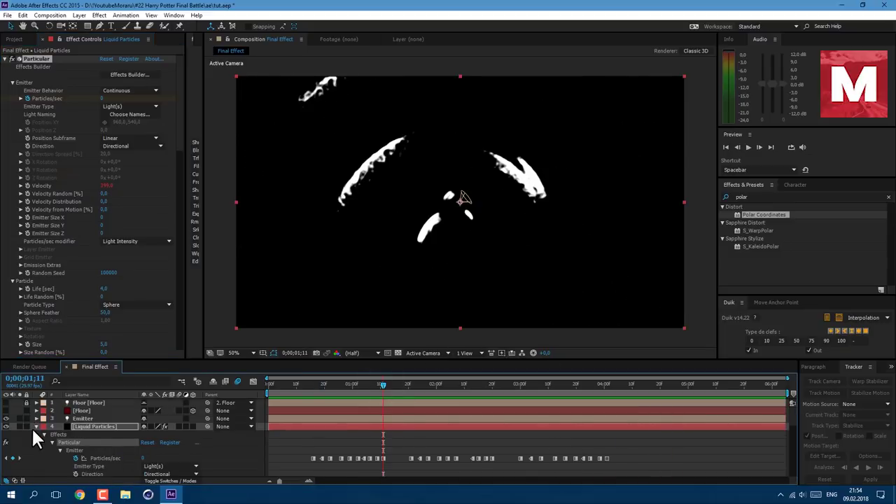
click(37, 426)
click(6, 426)
click(129, 463)
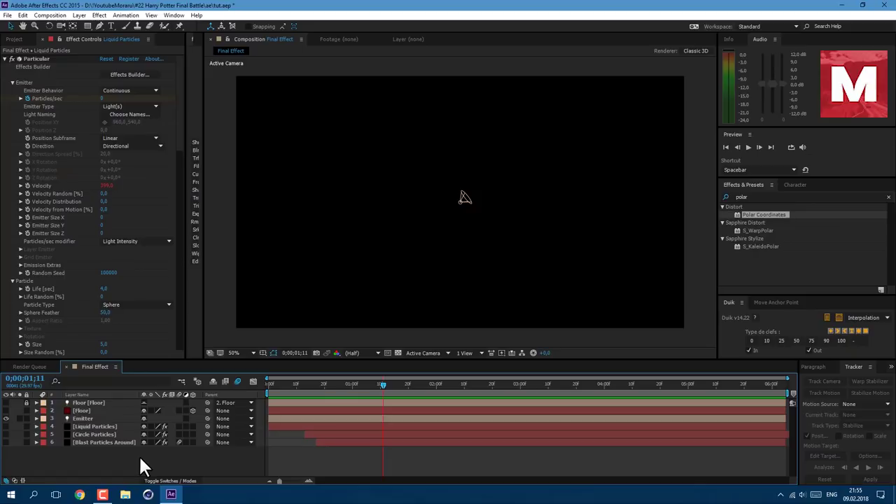
Step: Create a new black solid named 'Light Flare'
click(79, 15)
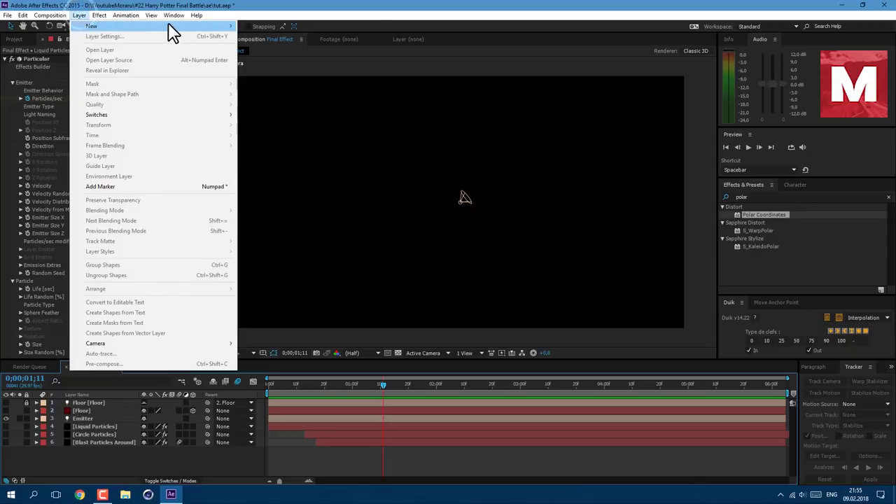
mouse_move(225, 28)
click(259, 35)
key(BackSpace)
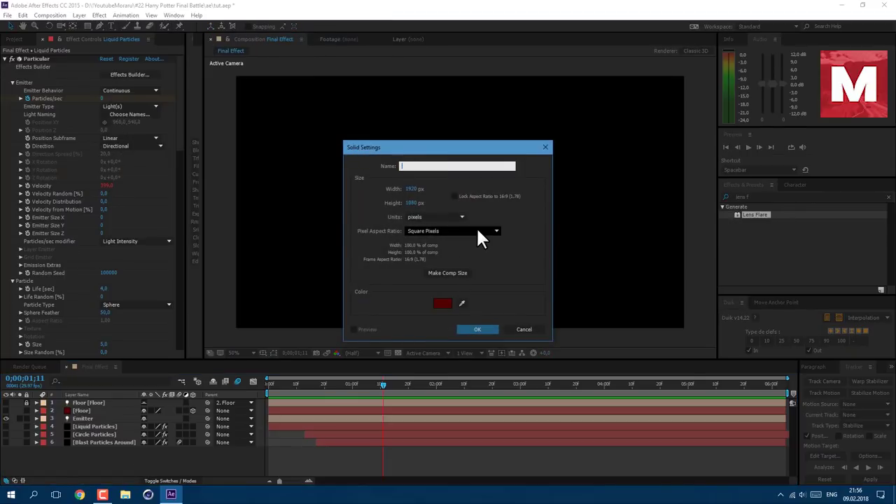
text(Light Flare)
click(442, 303)
click(98, 286)
click(298, 168)
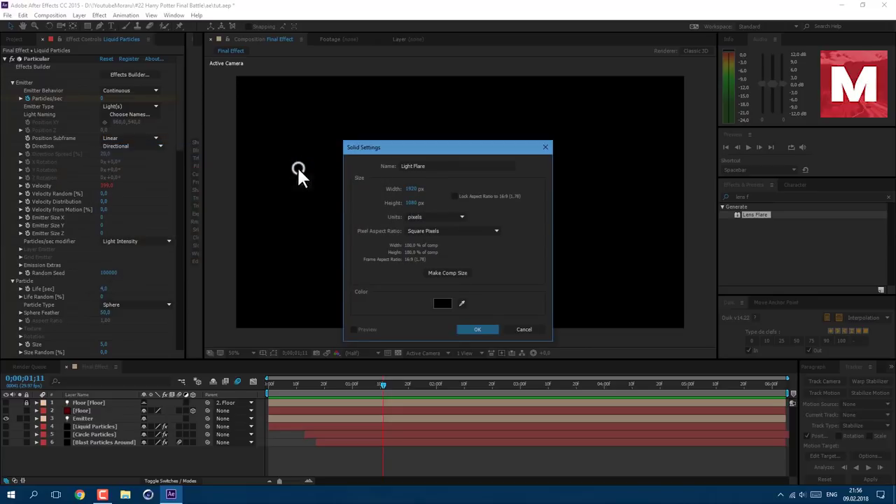
click(476, 329)
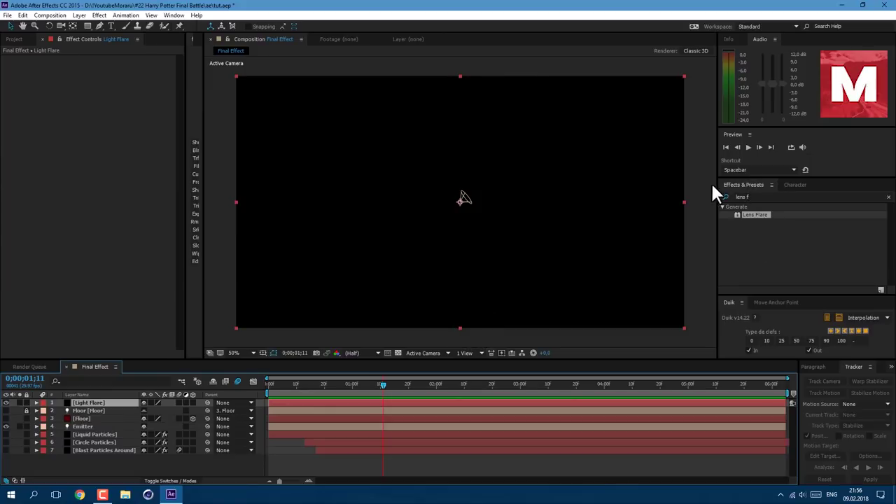
Step: Apply Lens Flare to the Light Flare solid with the 105mm Prime lens type
drag(753, 211, 115, 403)
click(136, 82)
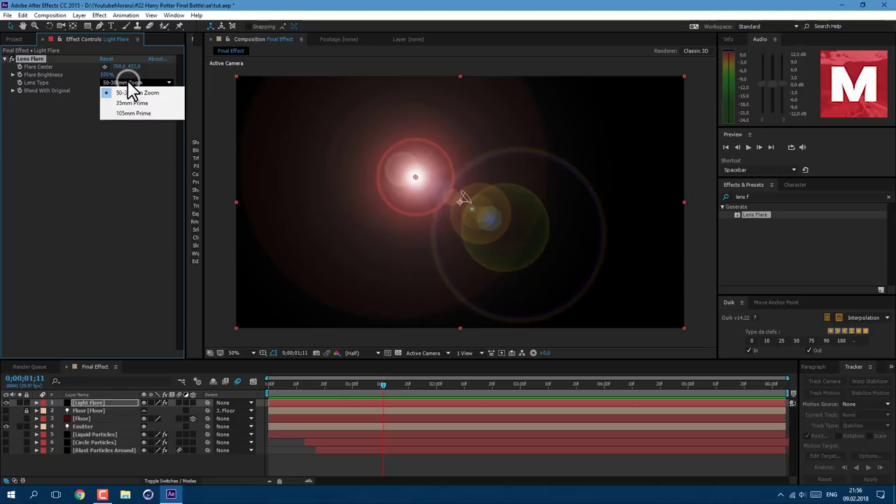
click(127, 111)
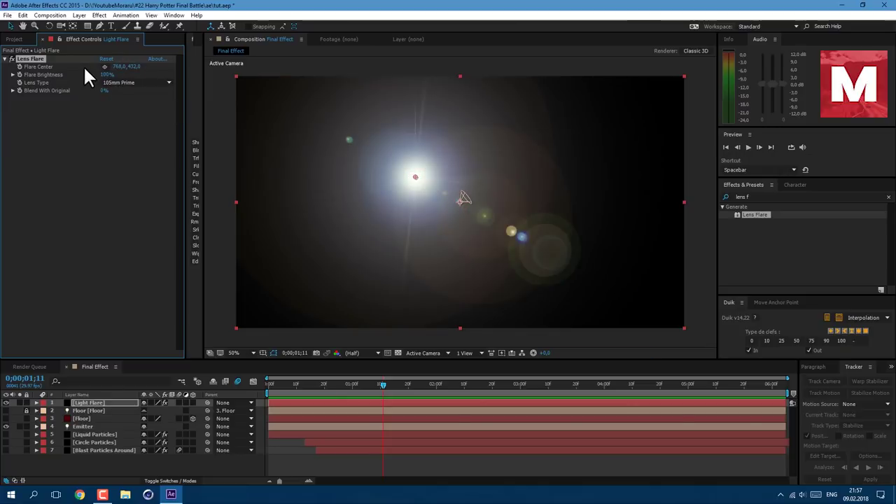
Step: Set the lens flare centre to 970, 500
click(119, 66)
text(970)
key(Return)
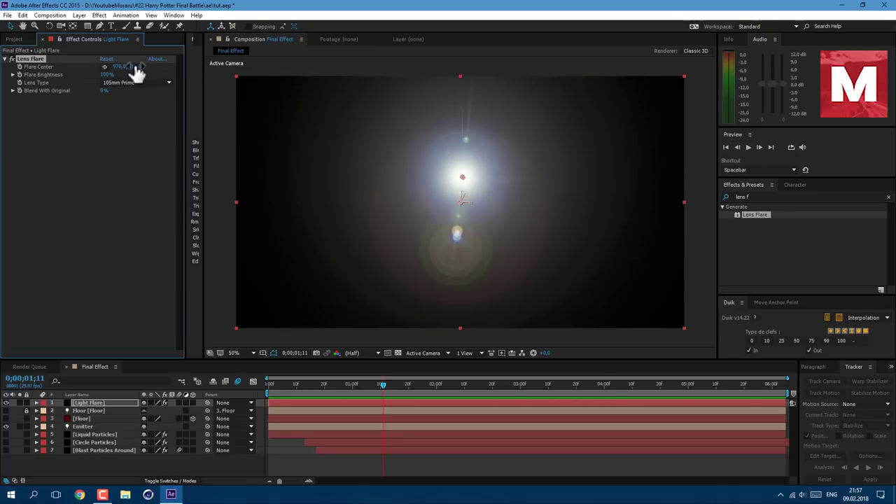
click(133, 66)
text(500)
key(Return)
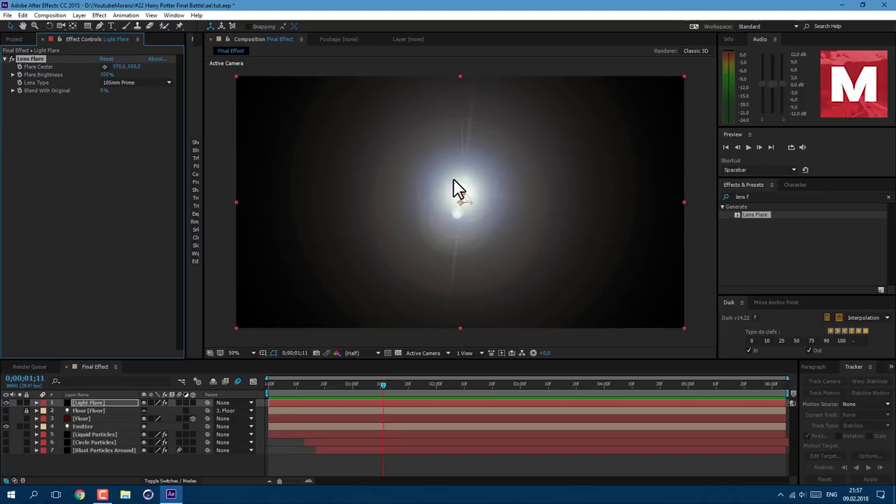
click(99, 15)
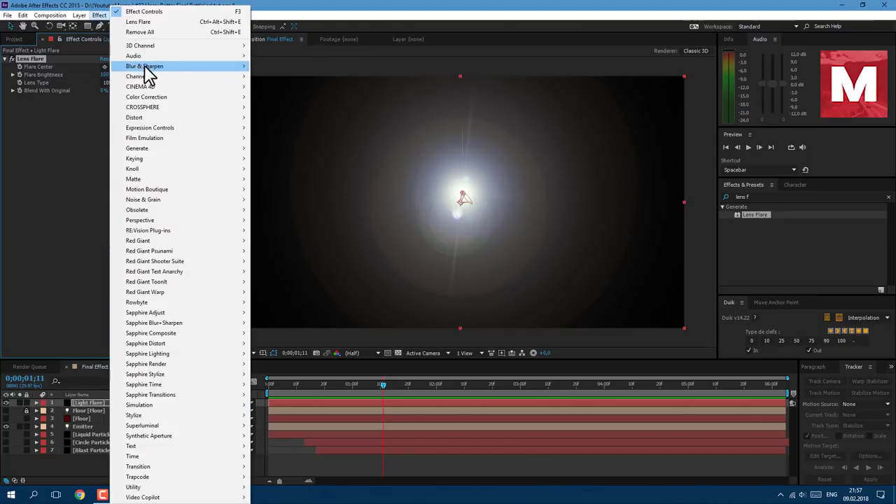
Step: Add Fast Blur to the flare with Blurriness 120 and Repeat Edge Pixels on
mouse_move(190, 70)
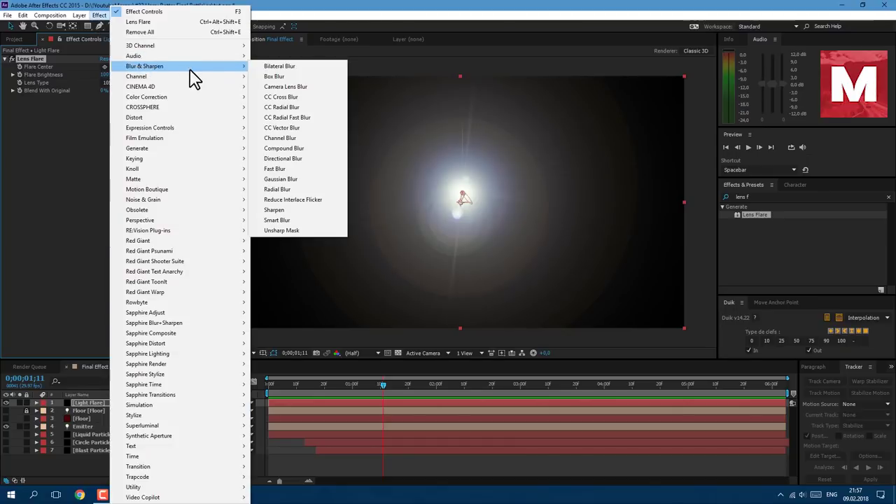
click(276, 169)
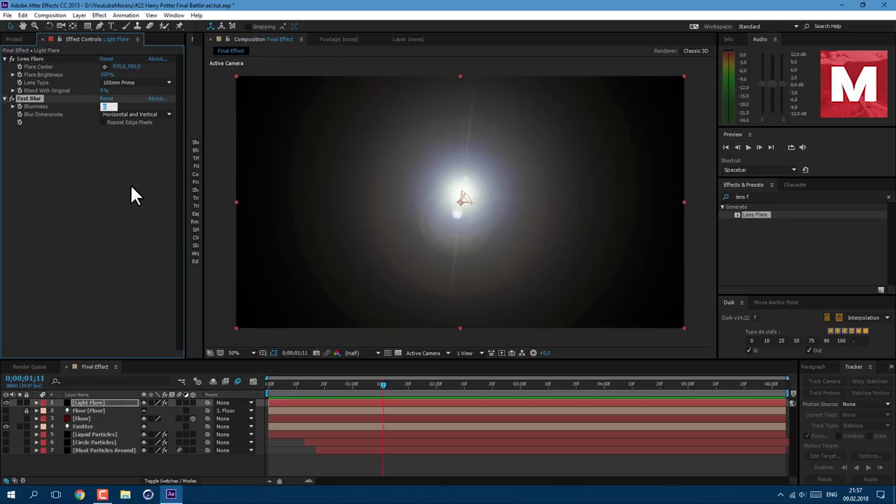
text(120)
key(Return)
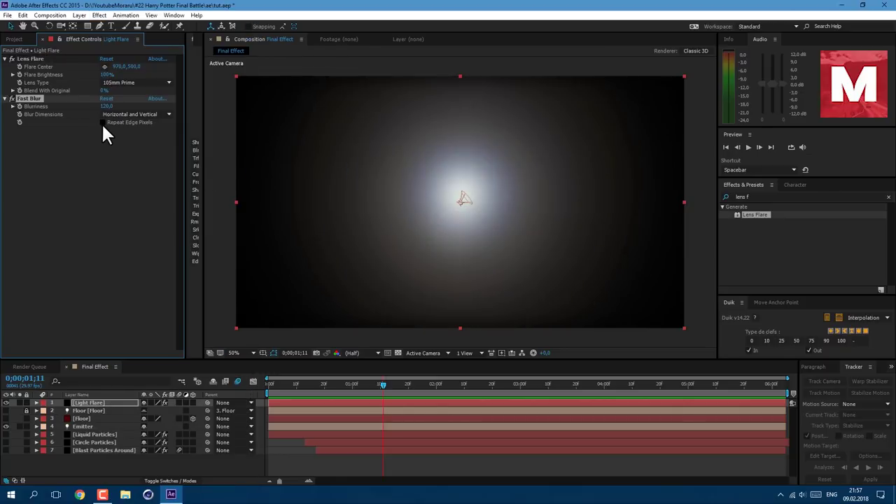
click(103, 122)
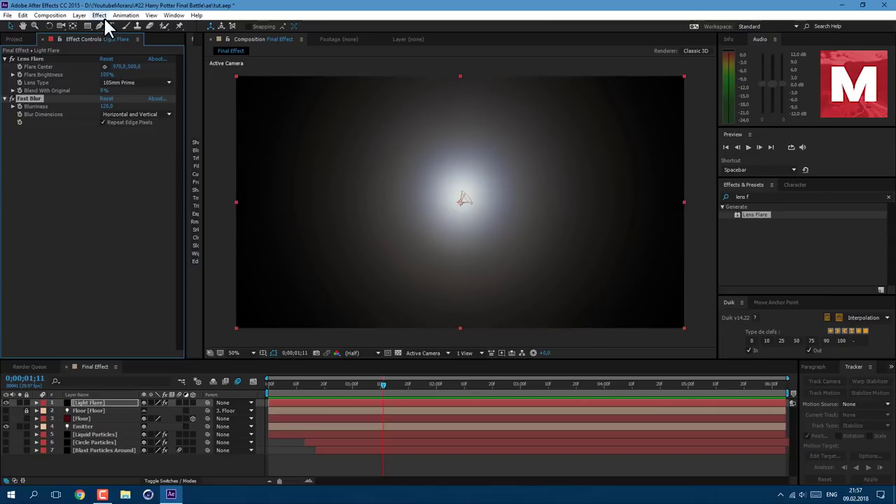
Step: Add a Tint effect to the flare to make it greyscale
click(101, 15)
mouse_move(210, 98)
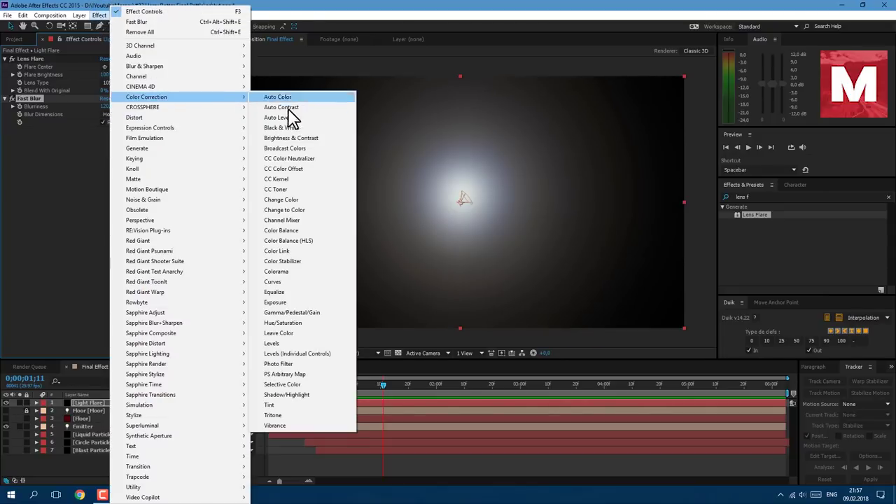
click(288, 406)
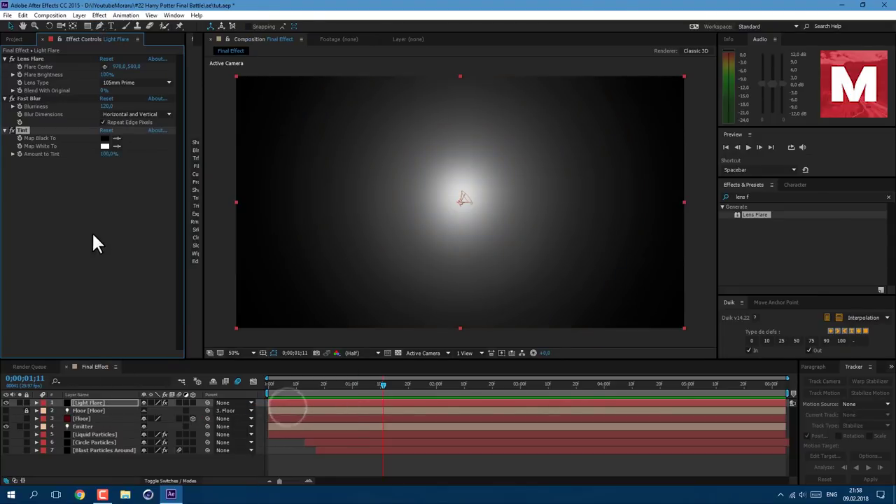
Step: Add Curves and shape it into an S-curve for more contrast
click(101, 15)
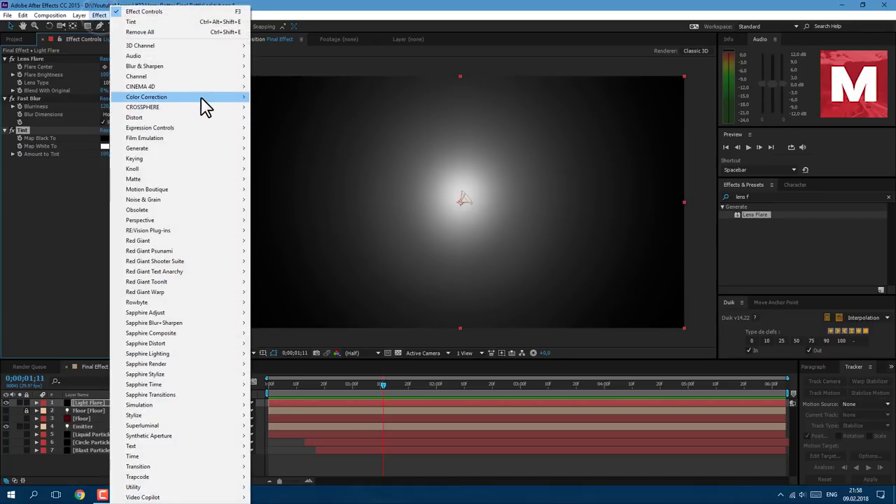
mouse_move(209, 98)
click(306, 282)
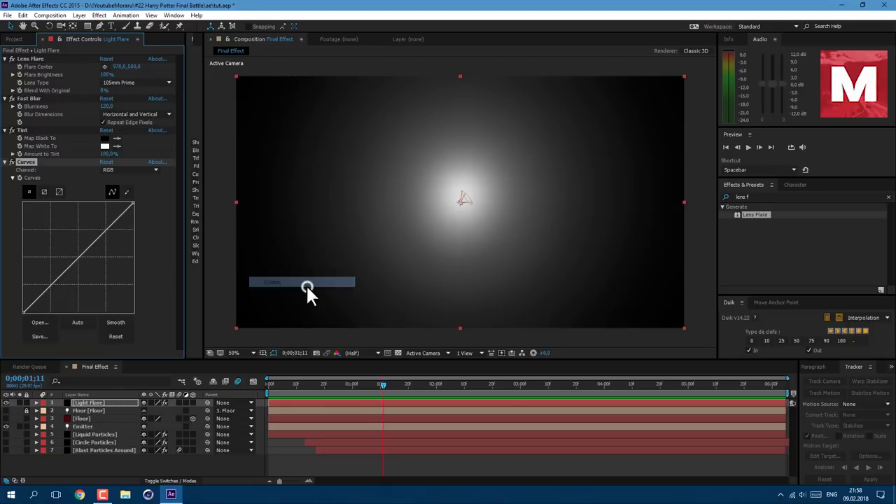
drag(100, 233, 84, 224)
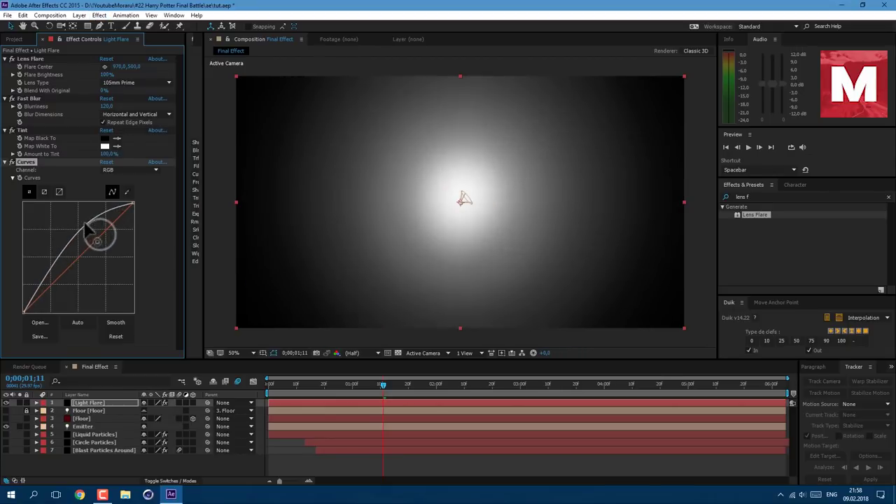
drag(47, 274, 55, 291)
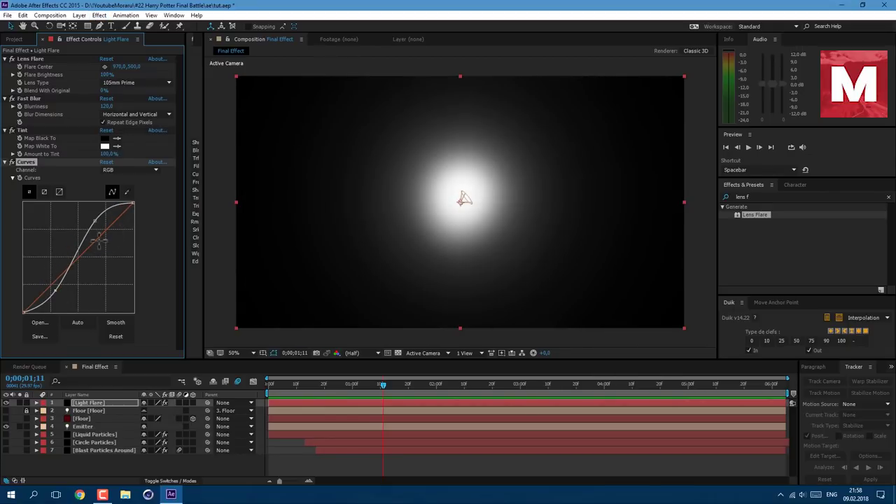
Step: Add an Exposure effect to the Light Flare solid
click(99, 15)
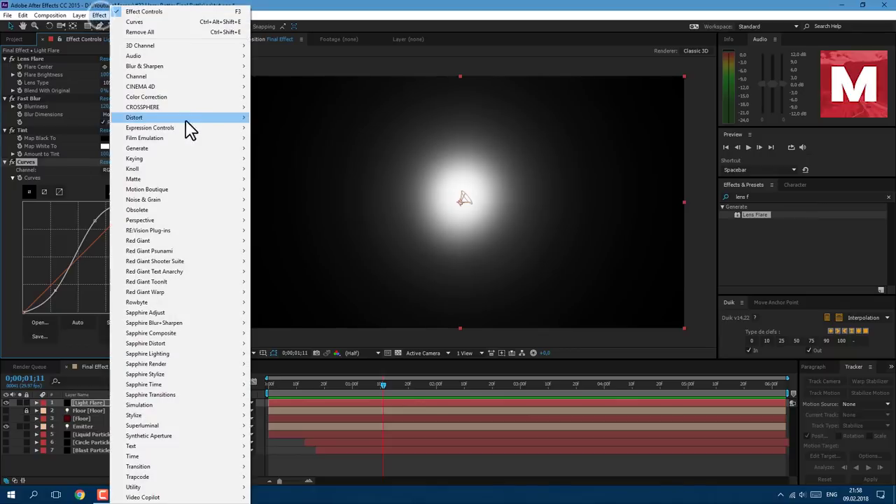
mouse_move(210, 98)
click(274, 303)
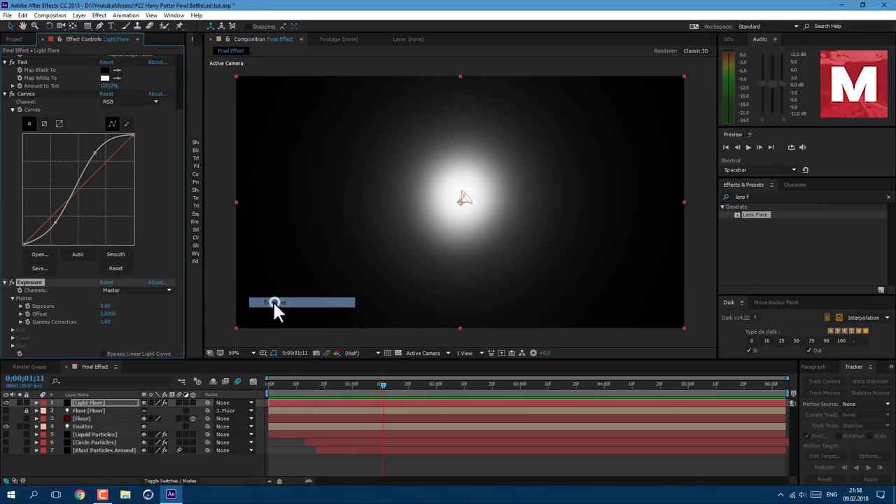
Step: Trim the Light Flare layer to start at 0;00;00;13
click(303, 387)
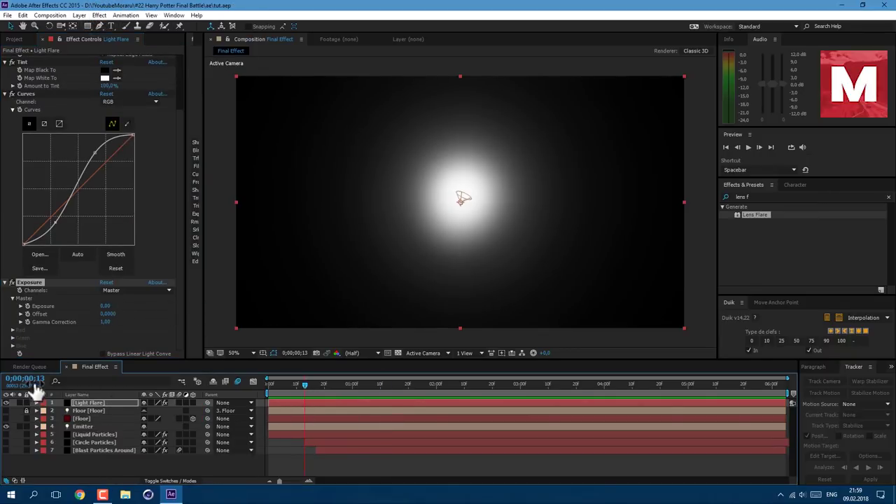
click(295, 402)
key(alt+[)
Step: Keyframe Exposure, Offset and Gamma, set Gamma 0.75, Exposure 0.50, and add an Exposure expression
click(27, 306)
click(28, 321)
click(27, 313)
click(107, 322)
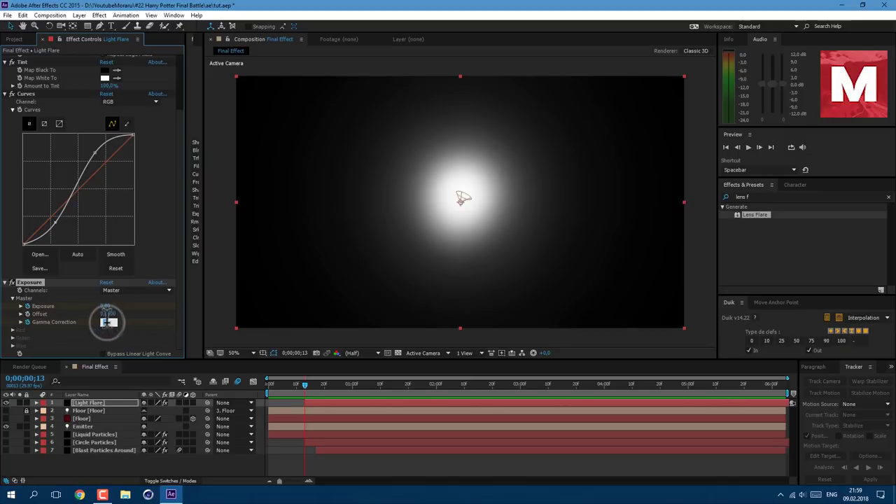
key(Return)
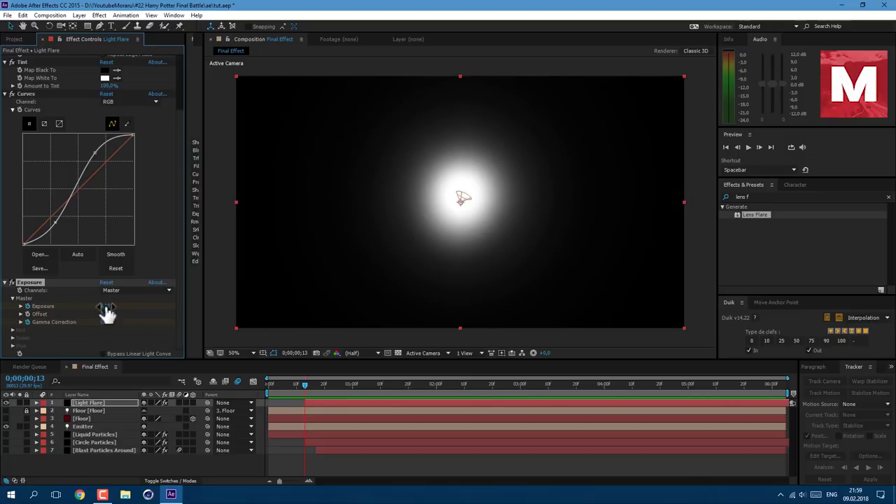
text(0.5)
key(Return)
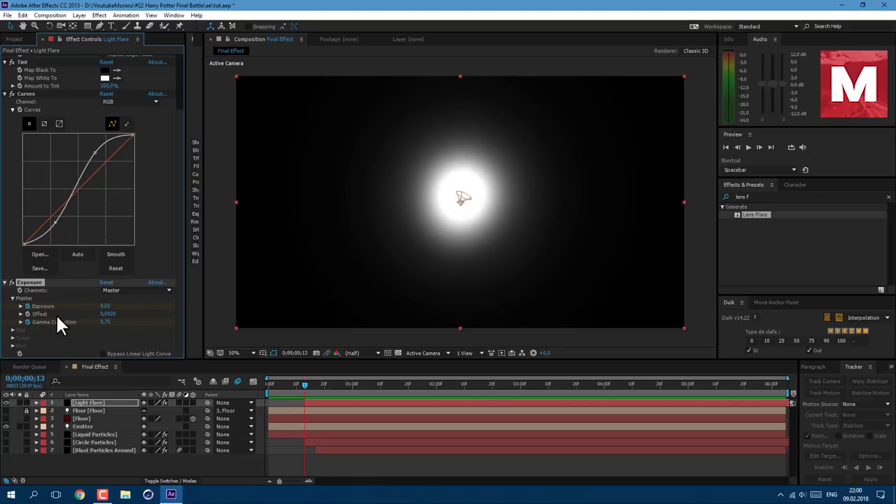
alt+click(26, 305)
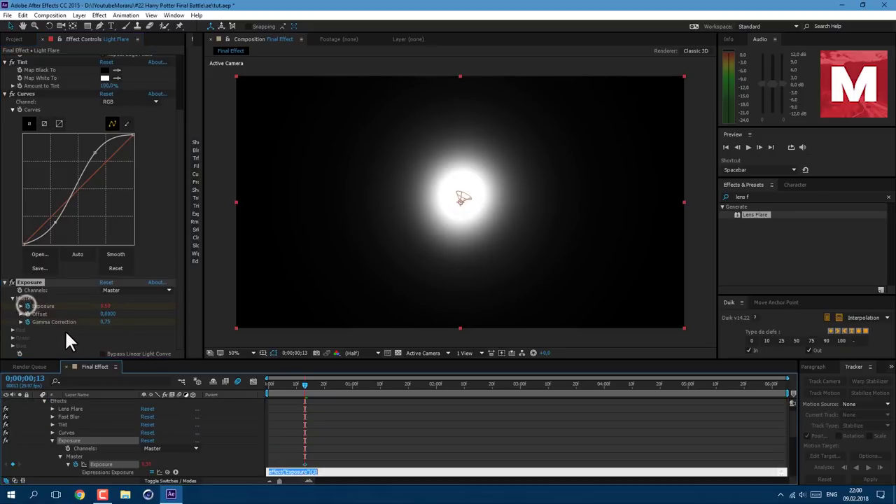
Step: Enter the expression wiggle(7,0.5) on Exposure and preview the flicker
text(wi)
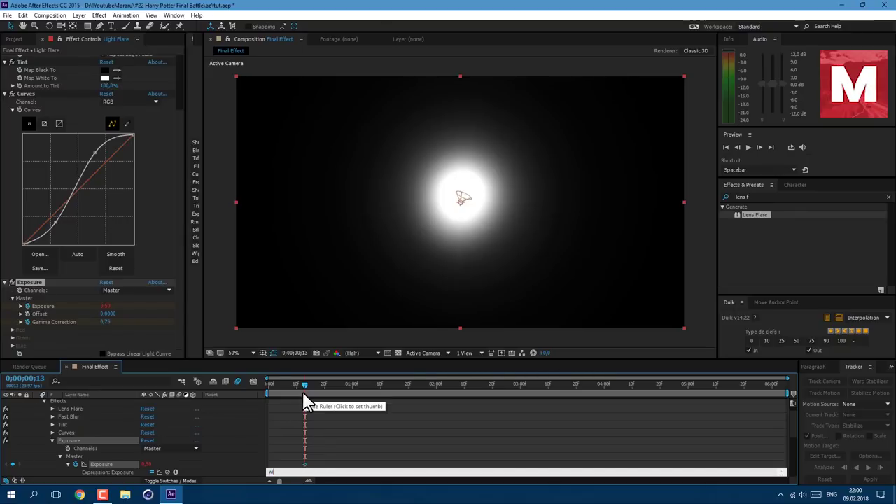
text(ggle()
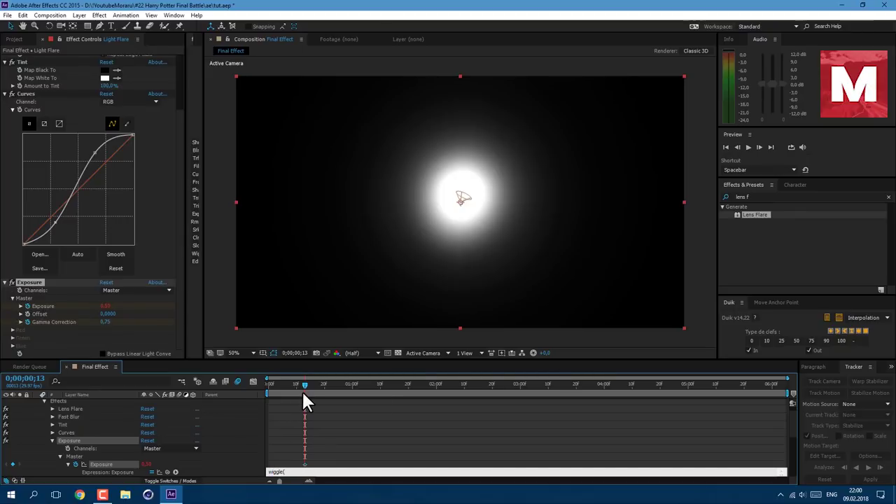
text(7,0.5)
click(347, 434)
drag(297, 385, 444, 437)
Step: At frame 0;00;00;19, set Gamma Correction to 0.90 and Exposure to 0.7
click(325, 444)
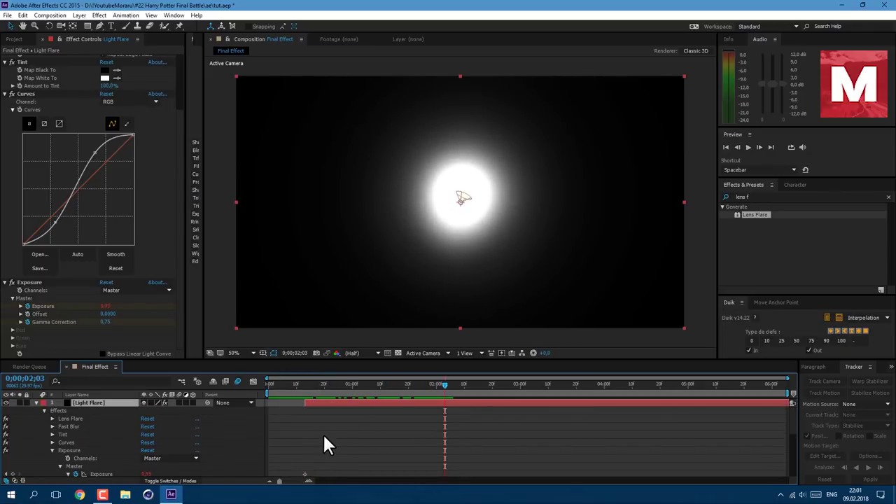
key(u)
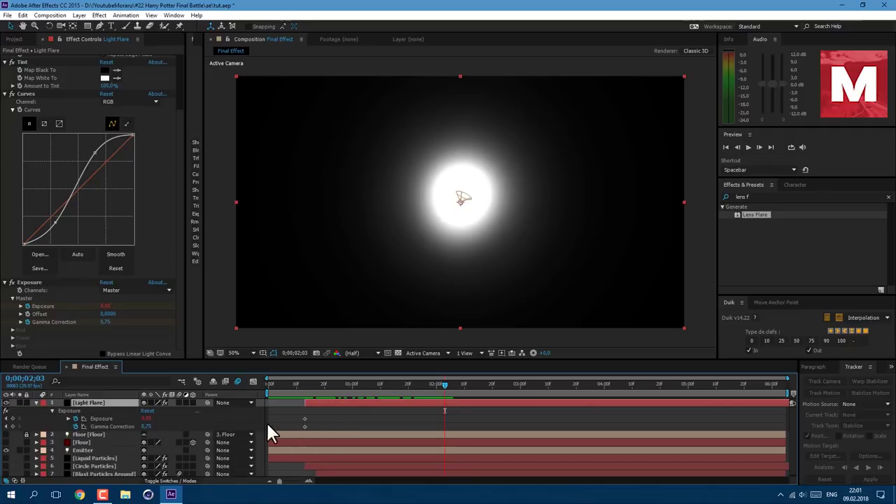
click(320, 383)
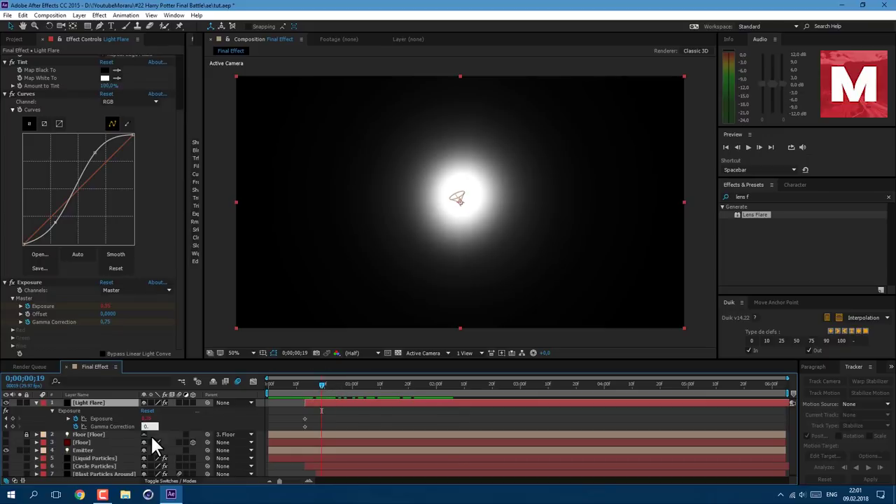
text(0.9)
key(shift+Tab)
text(0.)
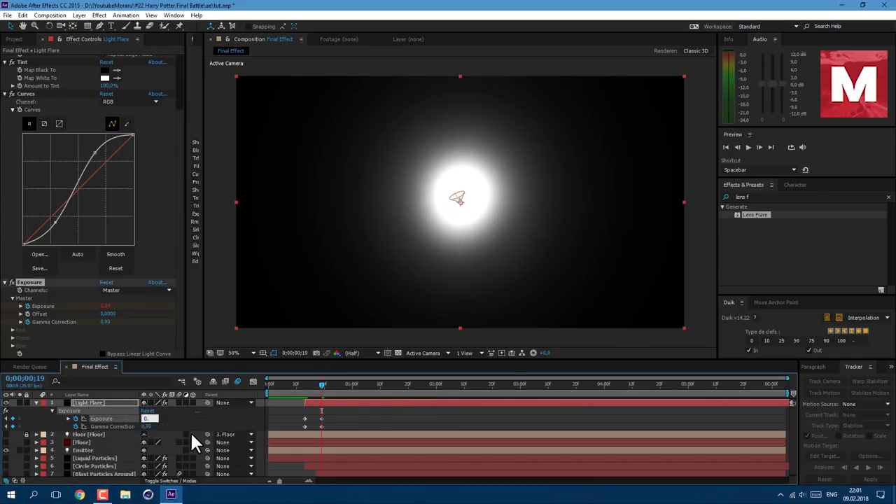
text(7)
key(Return)
Step: At frame 0;00;00;13 lower Exposure to 0.28, preview, then collapse the layer and re-show particles
click(305, 383)
drag(316, 382, 303, 382)
drag(146, 419, 123, 421)
mouse_move(314, 392)
mouse_down()
mouse_move(302, 388)
mouse_move(315, 392)
mouse_up()
key(space)
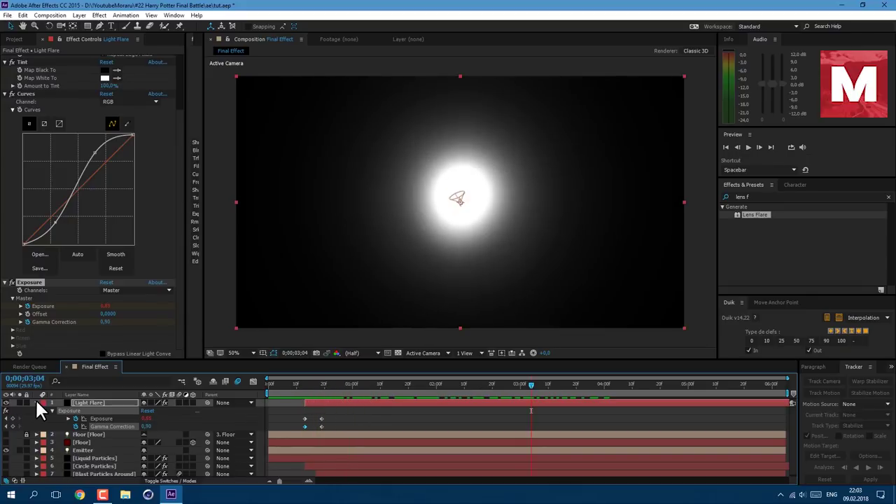
click(36, 402)
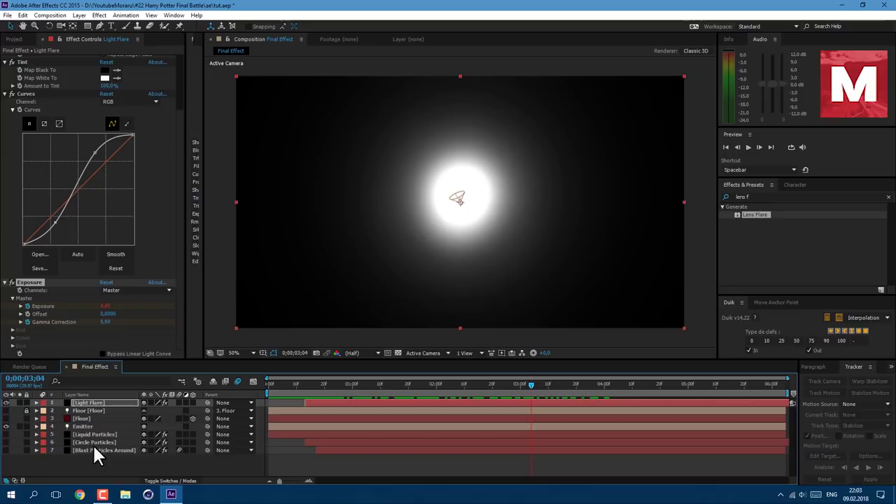
drag(10, 441, 7, 450)
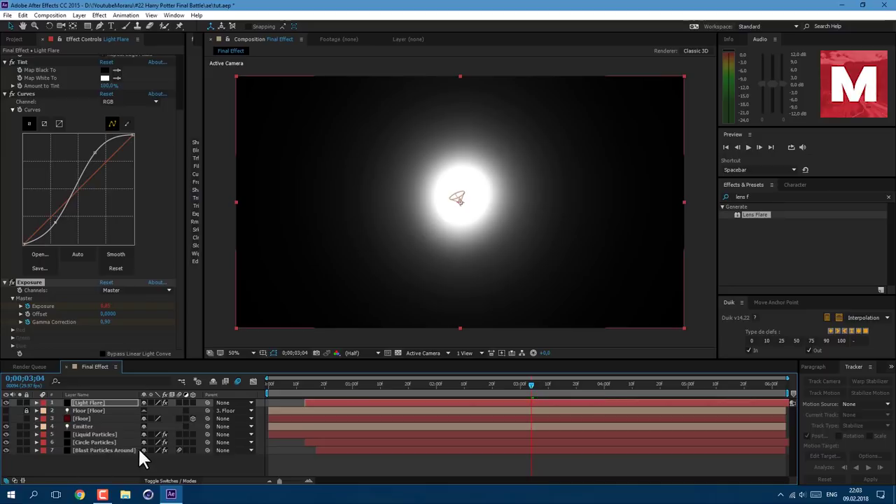
Step: Set the Light Flare layer's blending mode to Add
click(168, 481)
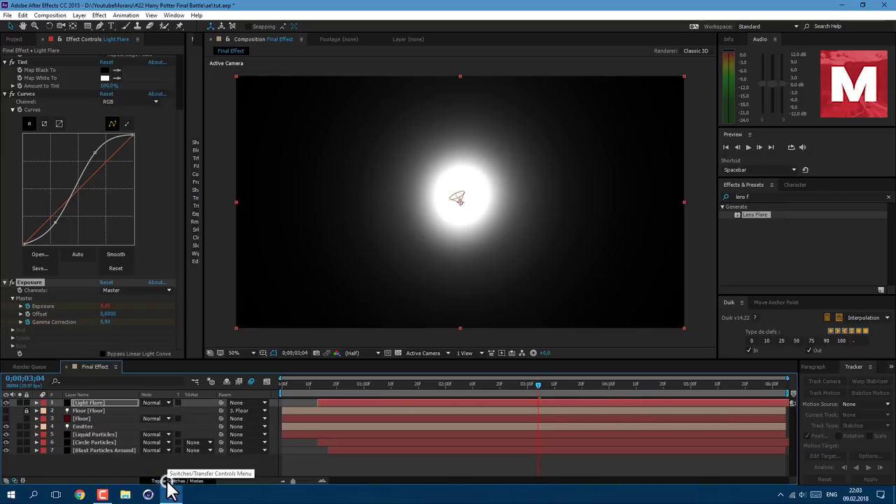
click(151, 403)
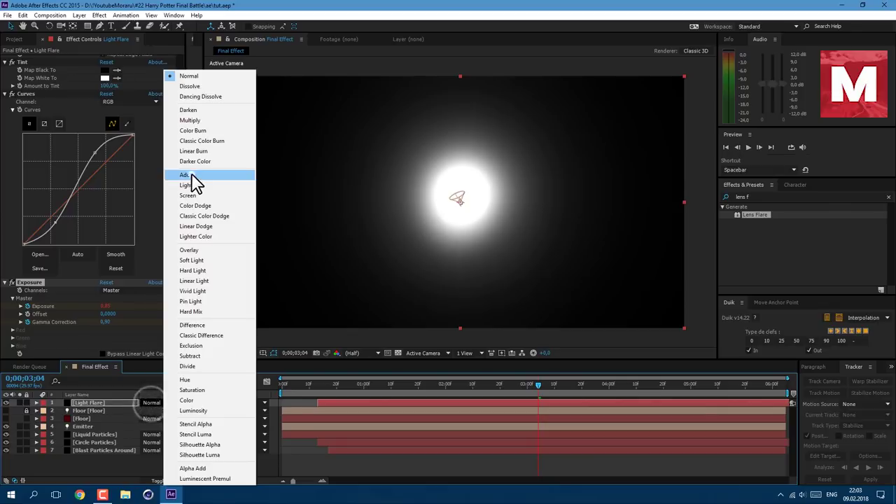
click(200, 175)
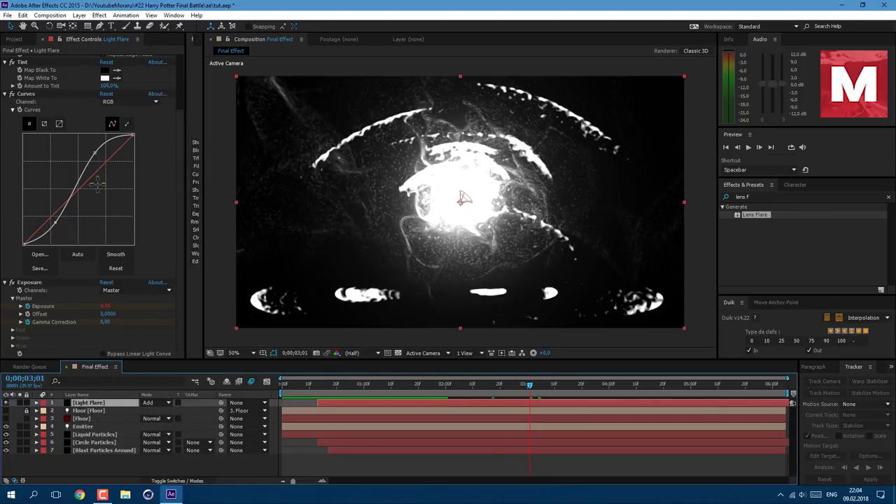
Step: Raise Flare Brightness to 110% and preview, stopping at 0;00;01;05
scroll(98, 176, up, 3)
drag(106, 75, 112, 75)
key(space)
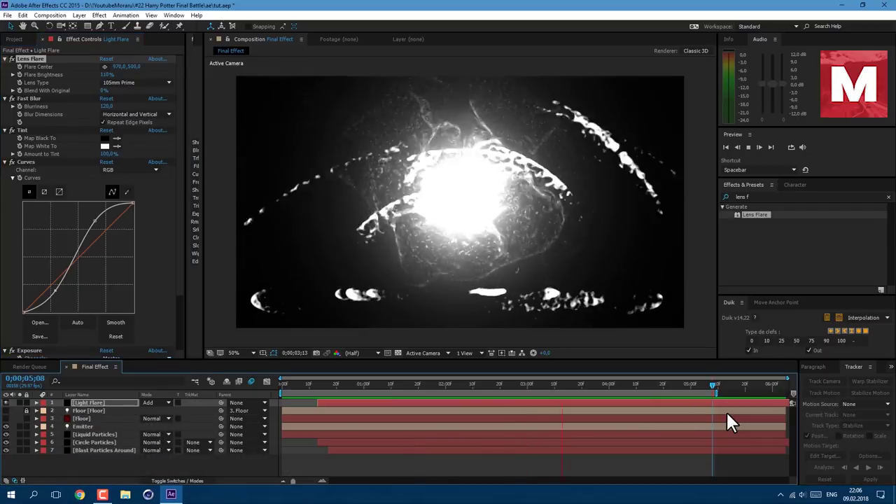
click(376, 383)
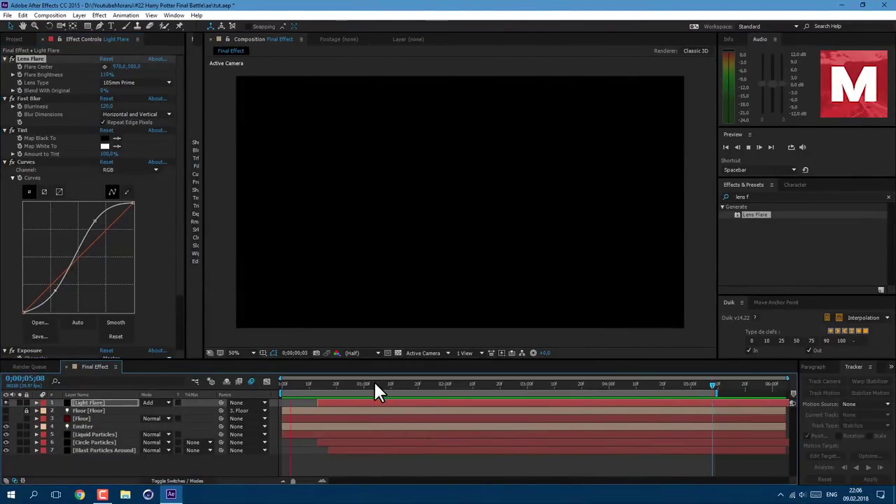
Step: Duplicate the Blast Particles Around layer with Ctrl+D at frame 0;00;01;03
mouse_move(381, 382)
mouse_down()
mouse_move(432, 390)
mouse_move(372, 385)
mouse_up()
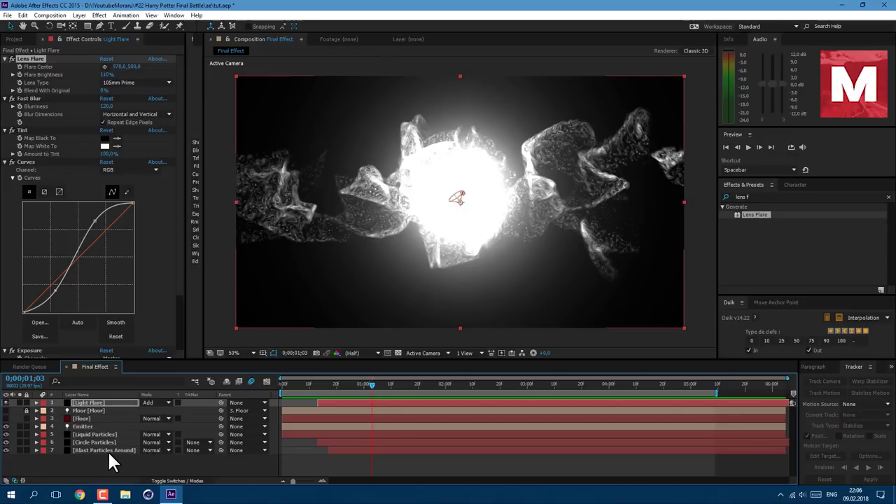
click(111, 450)
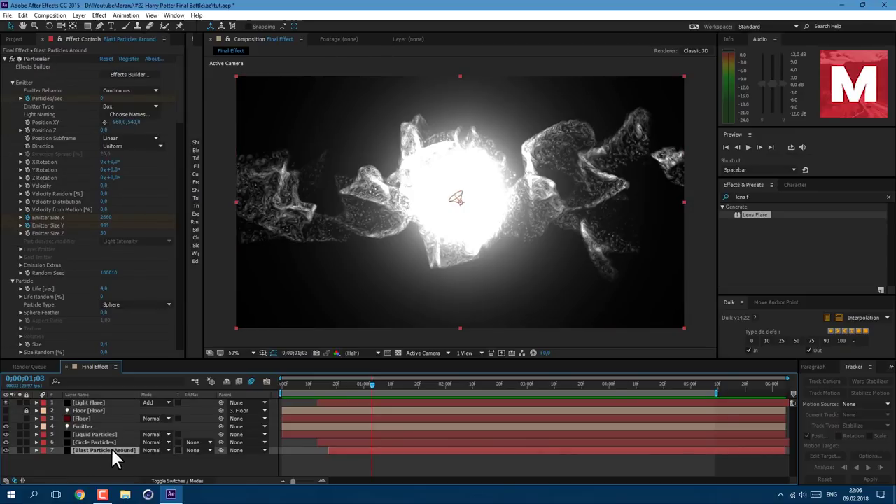
key(ctrl+d)
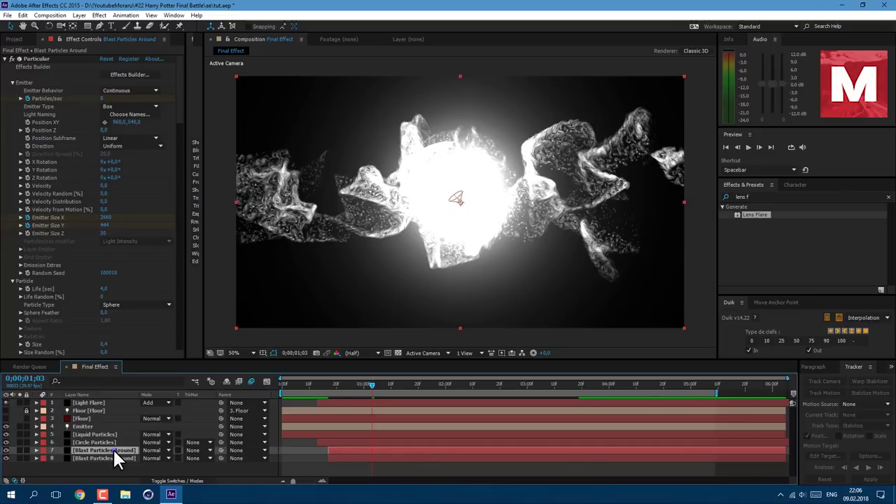
Step: Flip the Blast Particles Around copy vertically and horizontally, then preview the mirrored particles
right_click(113, 448)
mouse_move(222, 130)
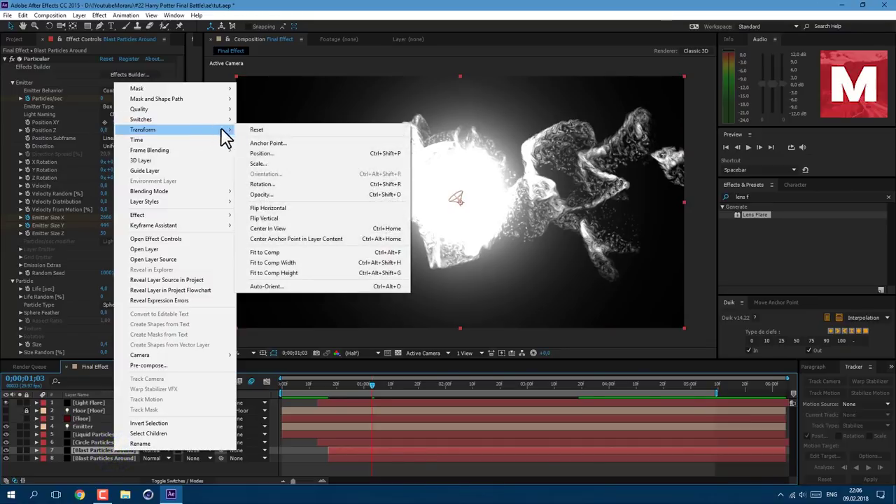
click(294, 219)
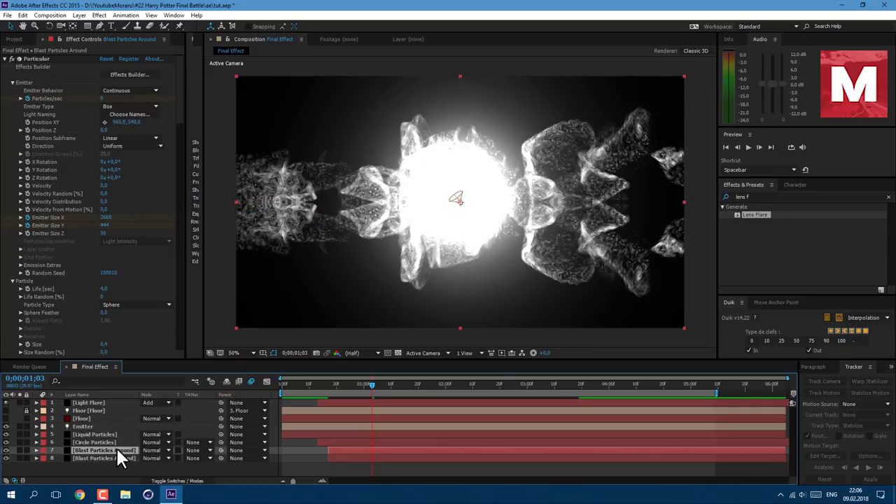
right_click(117, 451)
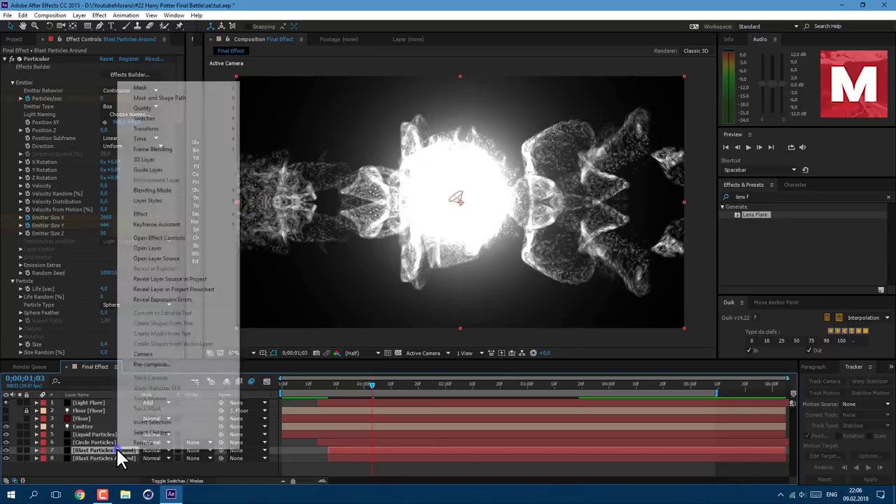
mouse_move(201, 130)
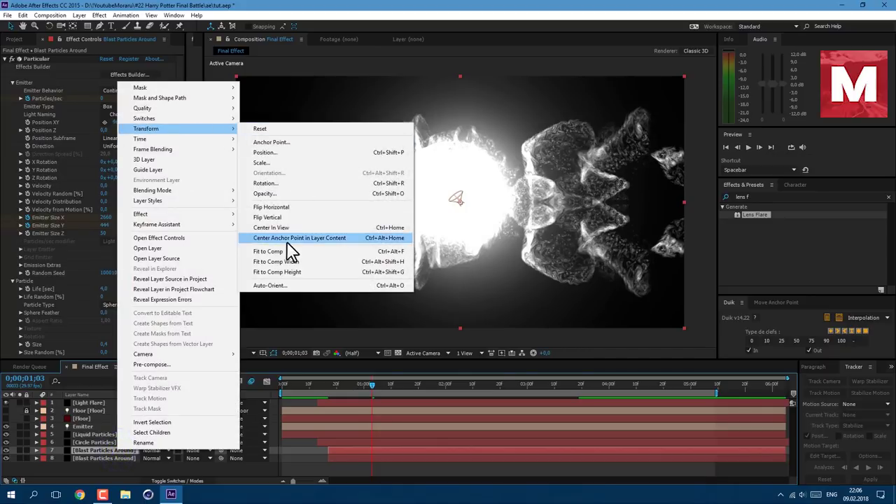
click(301, 208)
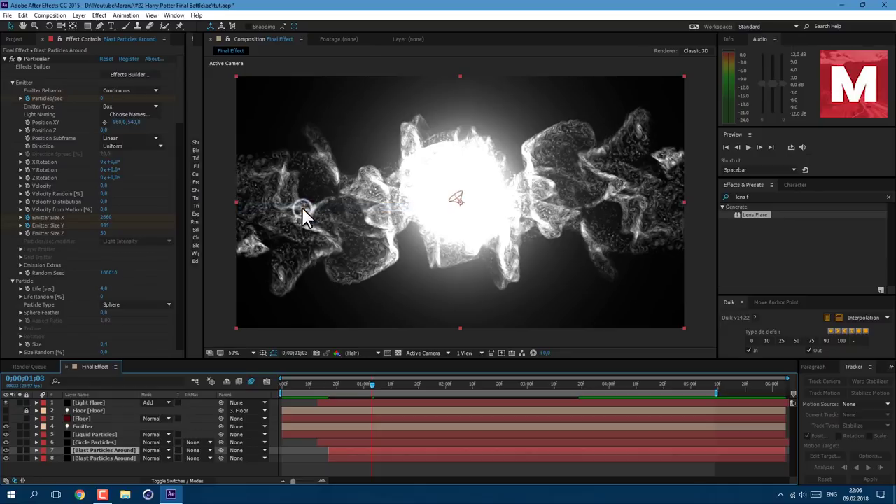
click(373, 446)
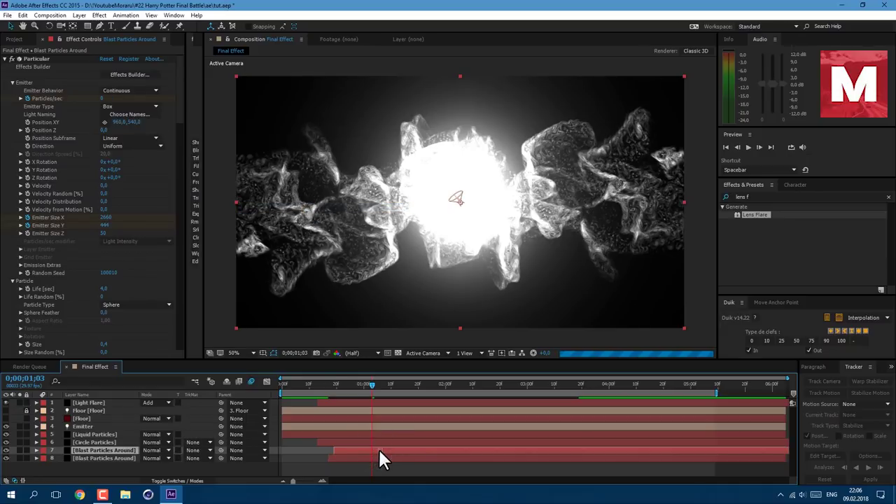
key(space)
Step: Set the Linear Wipe's Wipe Angle to 180°
scroll(75, 262, down, 15)
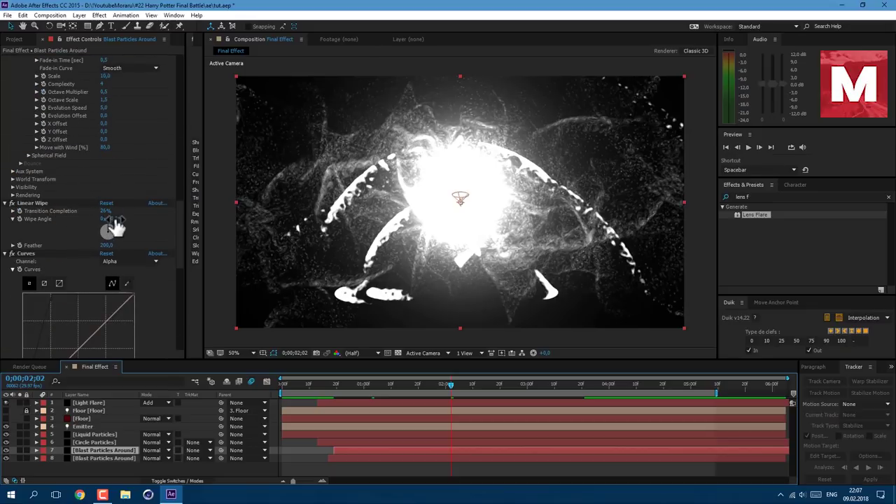
click(112, 219)
text(180)
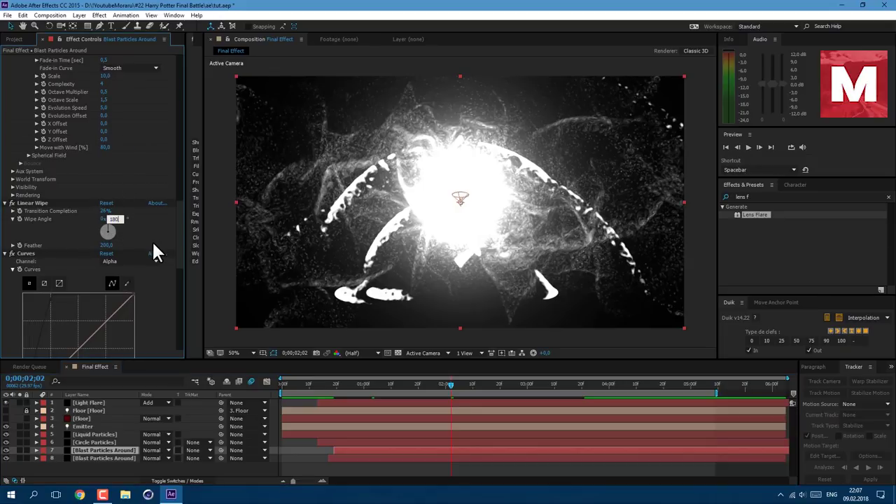
key(Return)
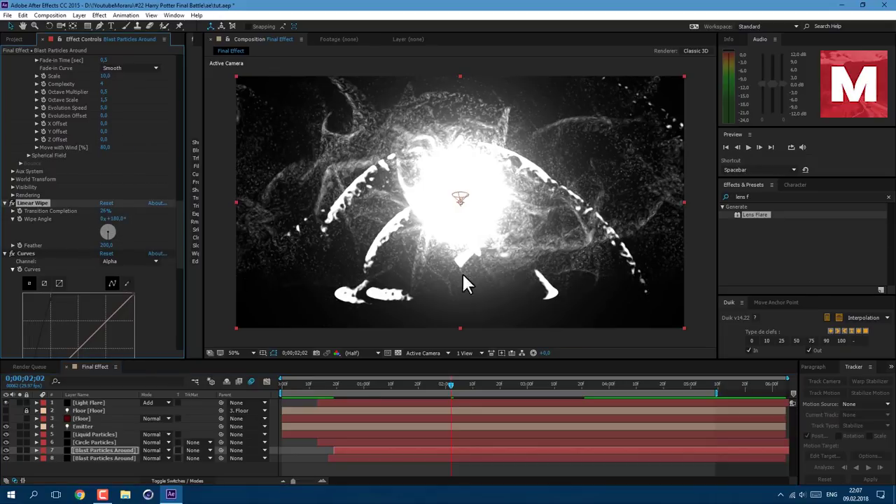
Step: Select Liquid Particles and preview the whole blast
click(103, 433)
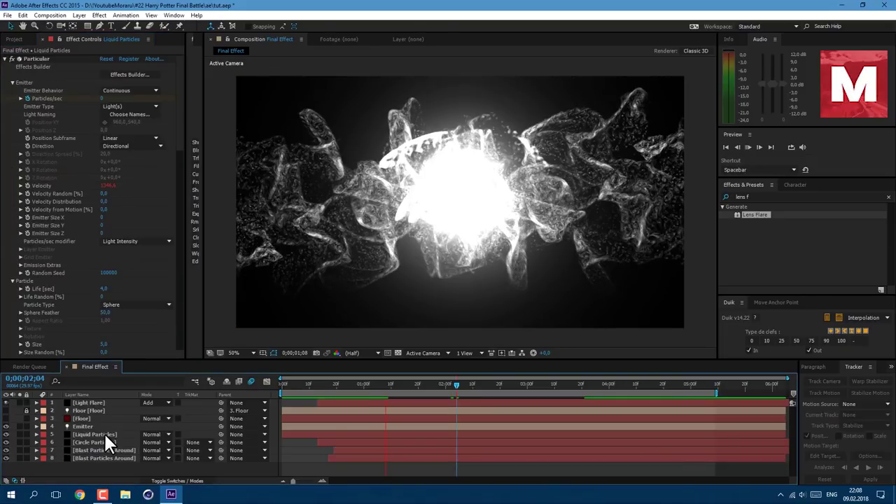
key(space)
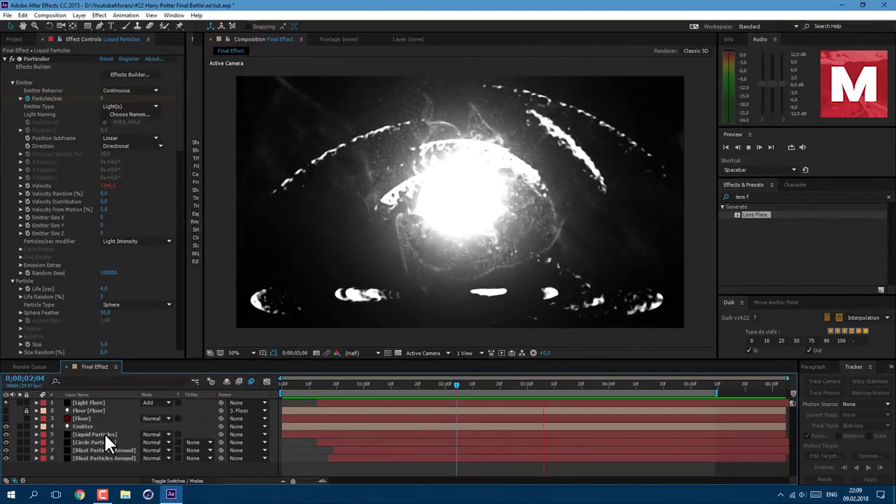
key(space)
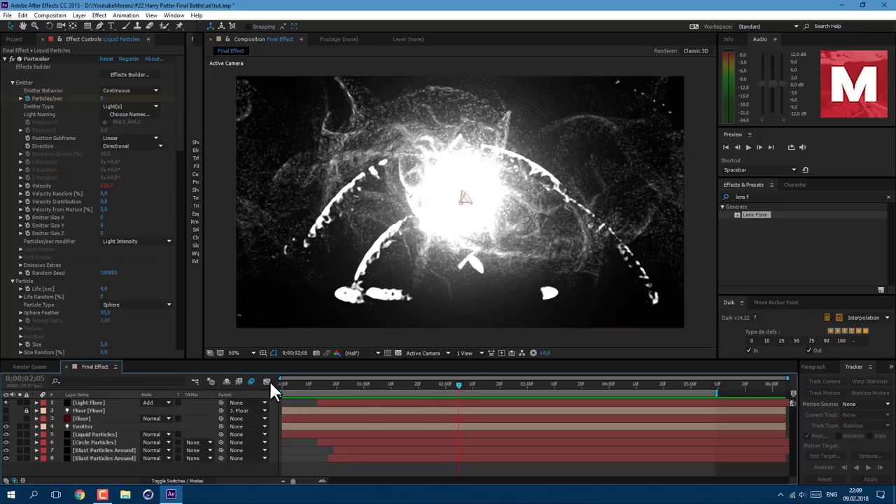
Step: Create a black solid named 'Background' and move it to the bottom of the stack
click(81, 15)
mouse_move(206, 30)
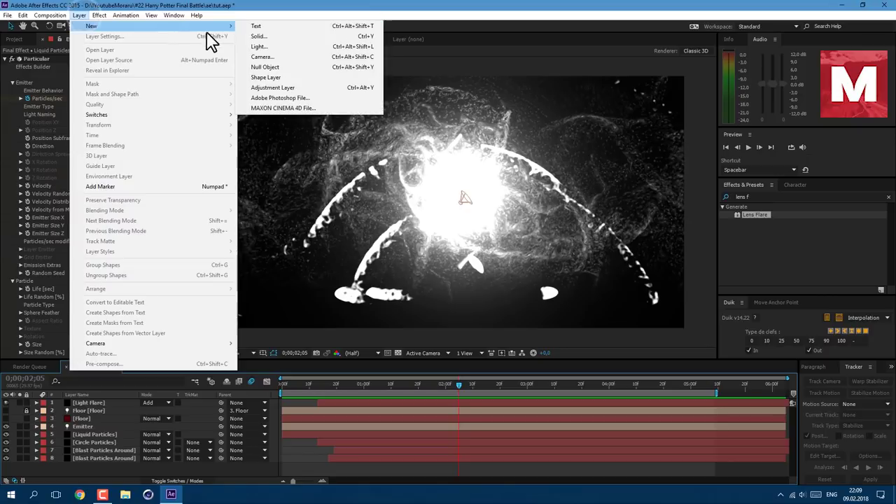
click(255, 36)
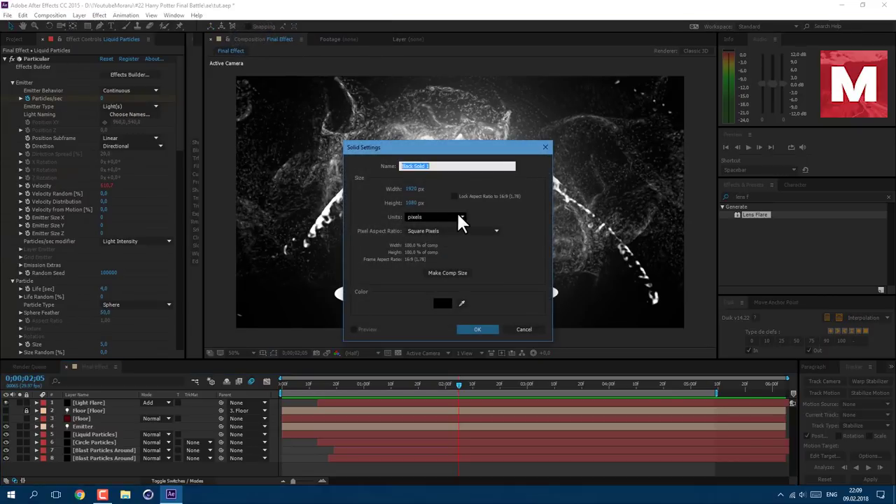
text(Background)
click(482, 329)
drag(107, 401, 106, 476)
key(ctrl+shift+y)
click(523, 327)
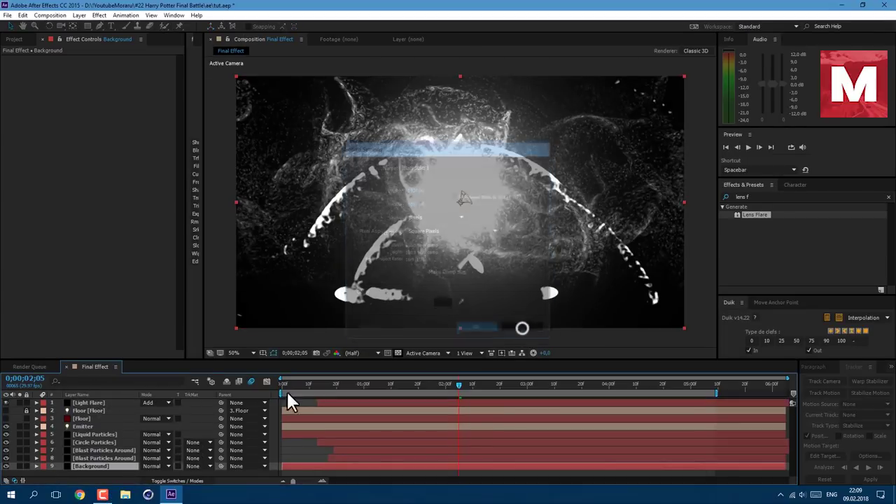
Step: Add a new adjustment layer to the composition
click(81, 16)
mouse_move(140, 26)
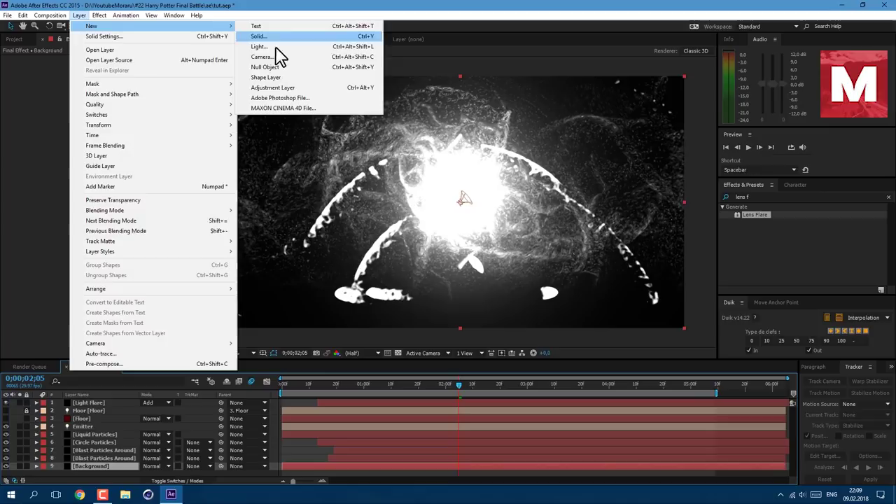
click(279, 89)
Step: Move Adjustment Layer 1 to the top of the stack and apply a Curves effect to it
drag(109, 465, 116, 398)
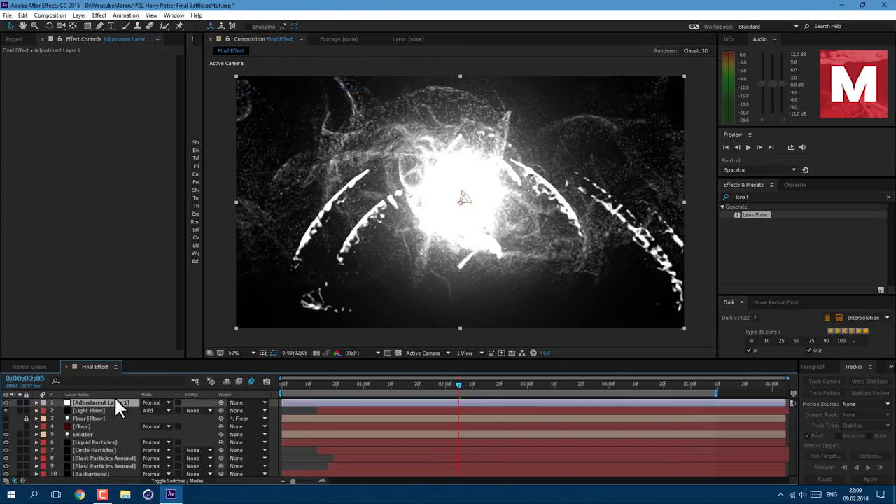
click(100, 16)
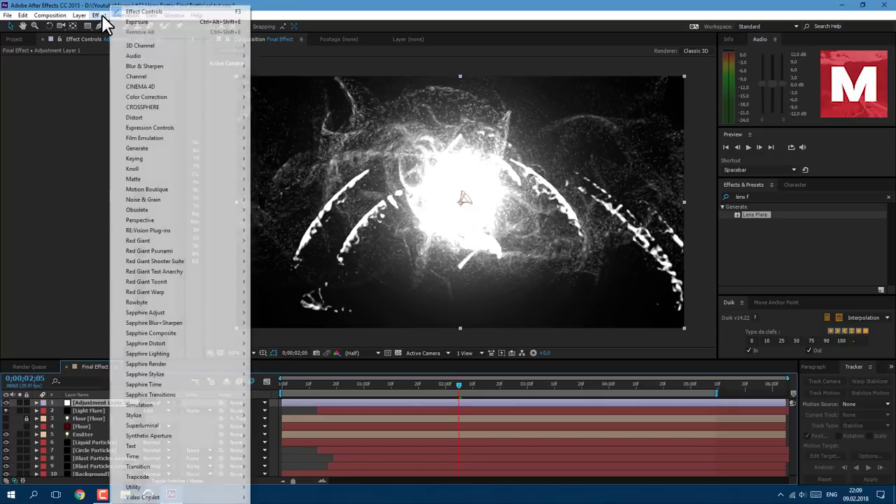
mouse_move(222, 105)
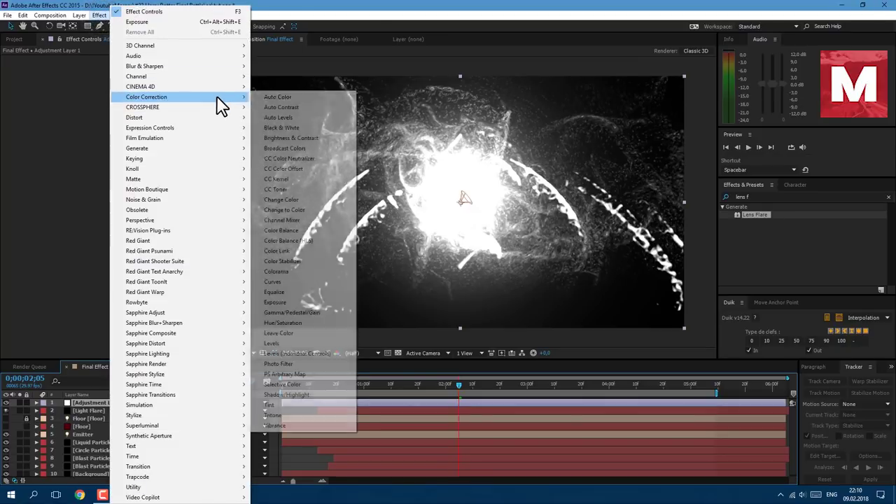
click(293, 282)
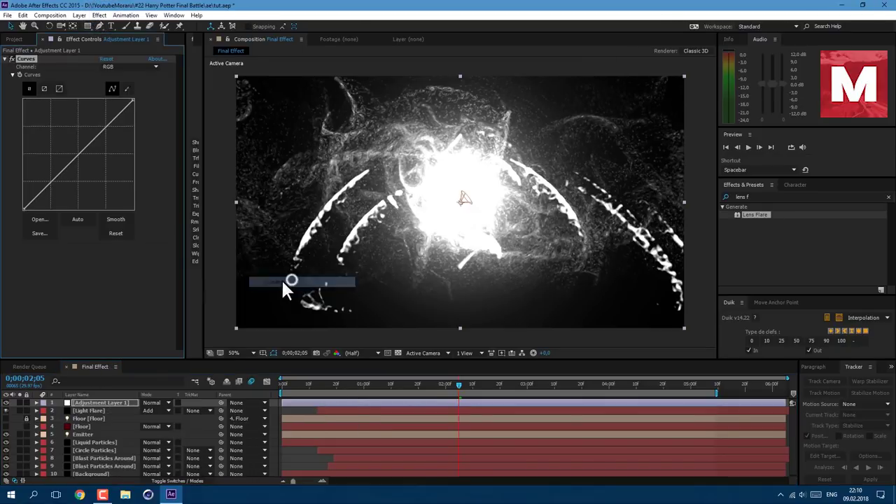
scroll(100, 450, down, 1)
click(96, 473)
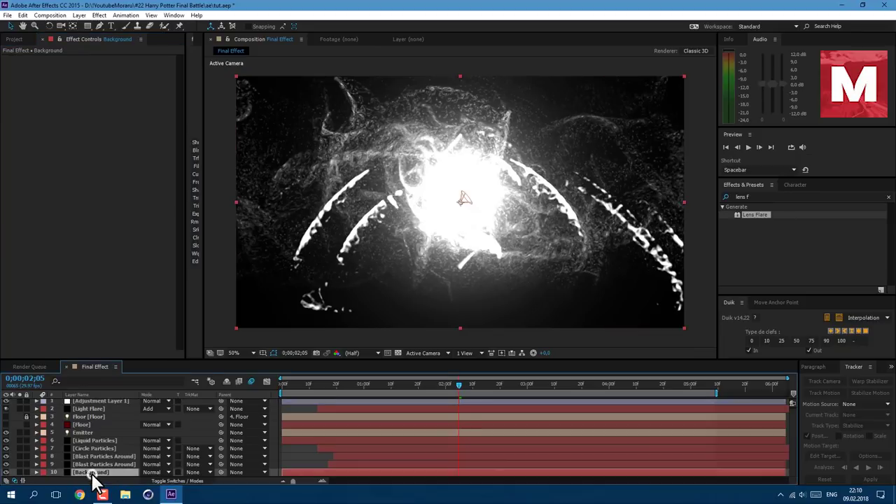
click(98, 401)
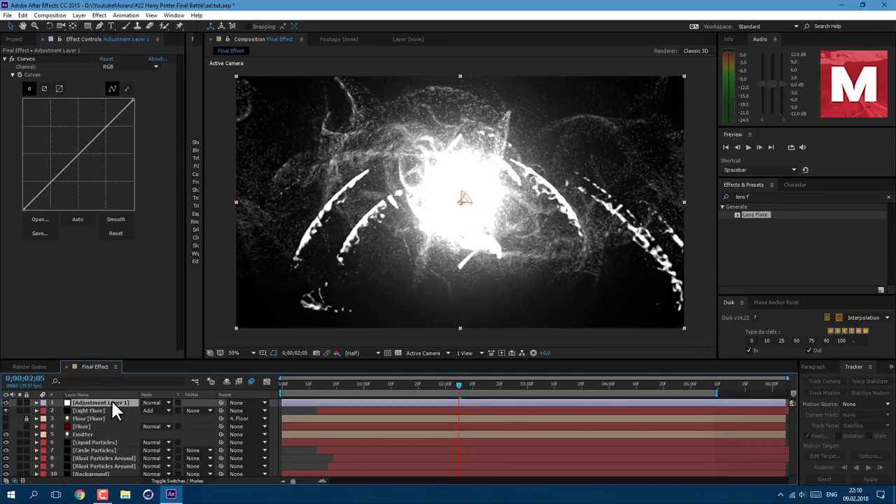
Step: Raise the Red channel curve and lower the Blue channel curve to warm the blast
click(130, 66)
click(126, 77)
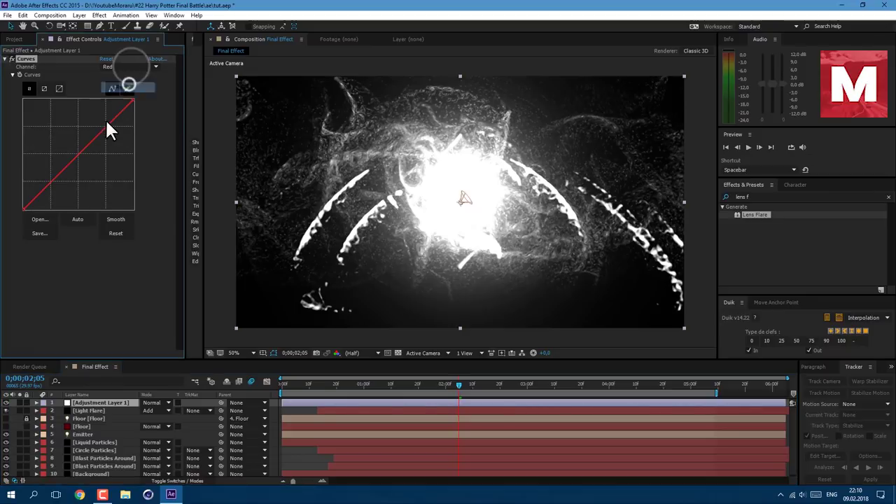
drag(103, 129, 83, 105)
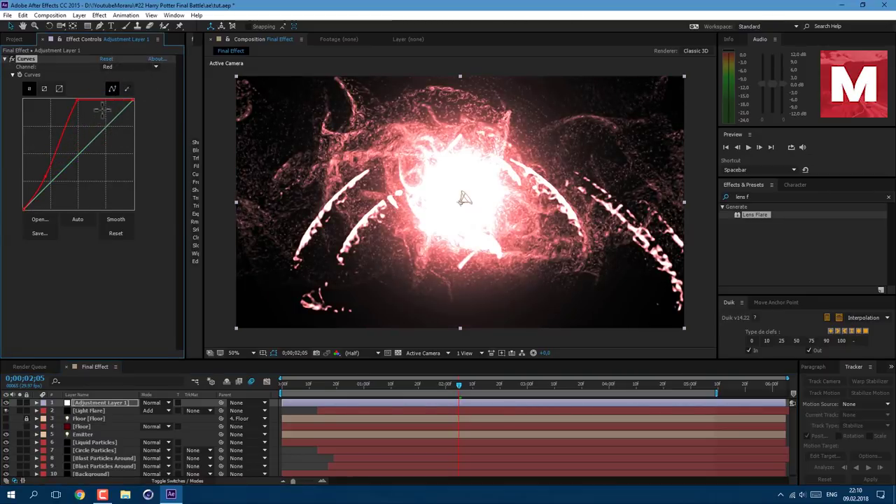
click(128, 66)
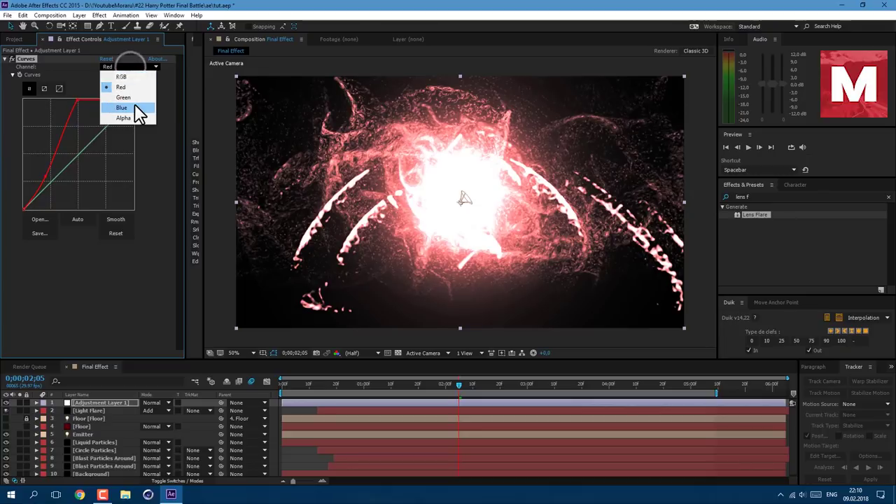
click(123, 107)
drag(100, 134, 108, 145)
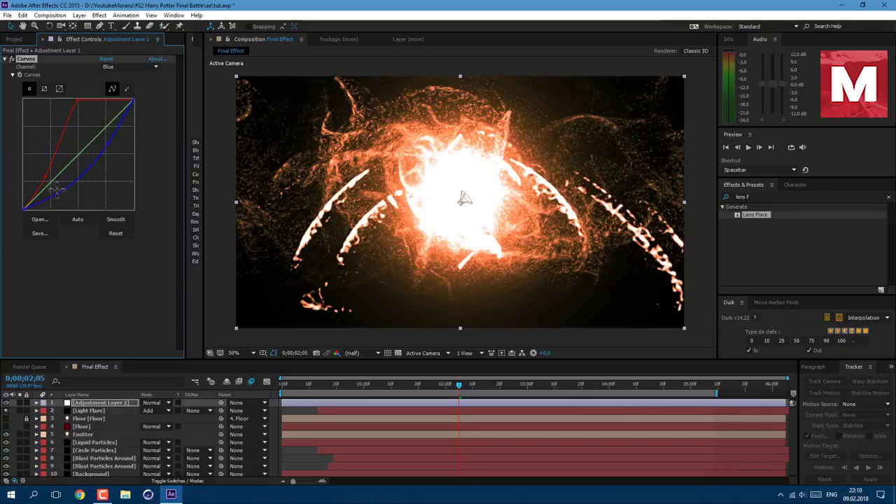
Step: Bend the Green channel into an S-curve and pull the RGB curve's shadows darker
click(117, 67)
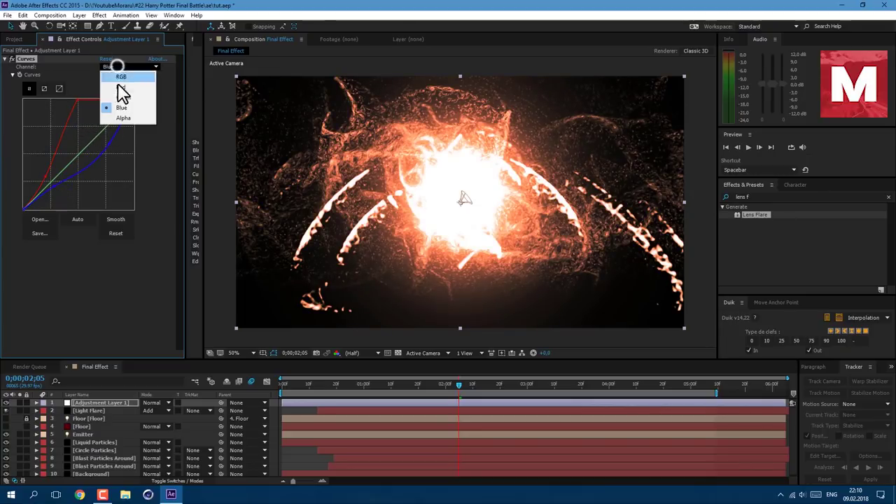
click(120, 94)
drag(106, 123, 104, 114)
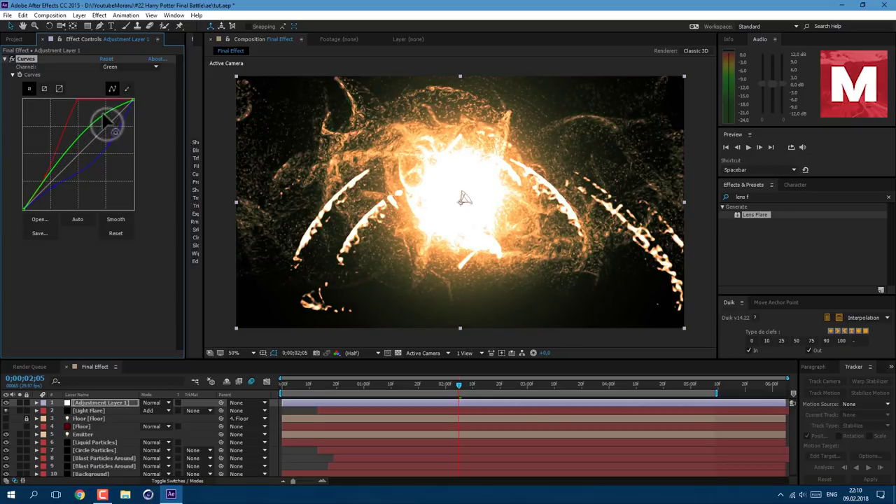
drag(48, 167, 58, 180)
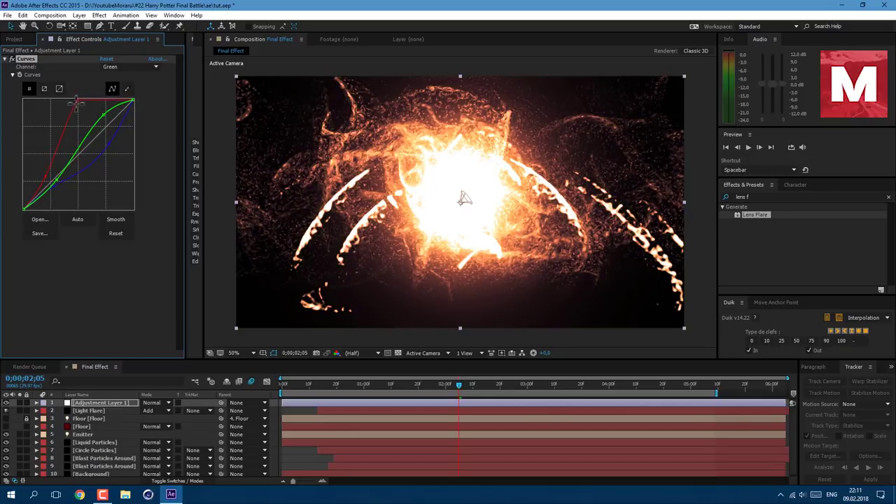
click(133, 67)
click(143, 78)
click(143, 67)
click(140, 74)
mouse_move(49, 175)
mouse_down()
mouse_move(56, 192)
mouse_move(54, 184)
mouse_up()
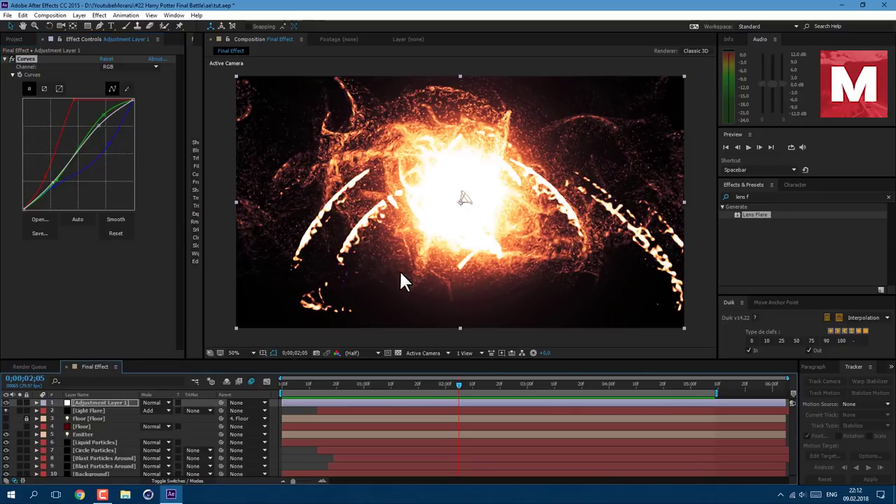
click(16, 39)
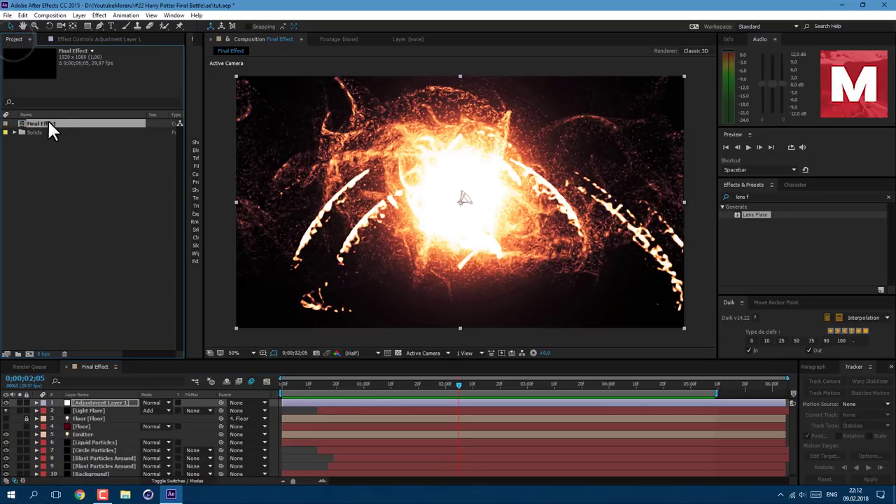
Step: Nest Final Effect into new comp Final Effect 2, go to 1;06, and duplicate the layer
drag(49, 120, 29, 351)
drag(329, 386, 379, 394)
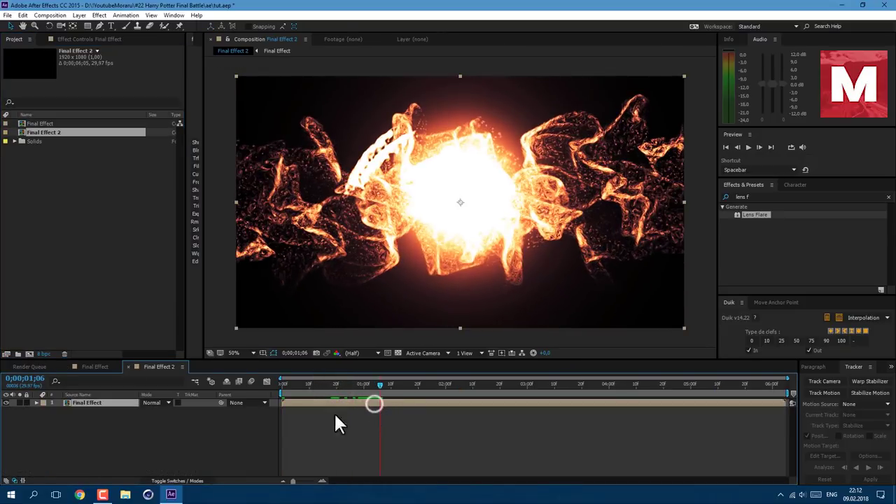
click(23, 15)
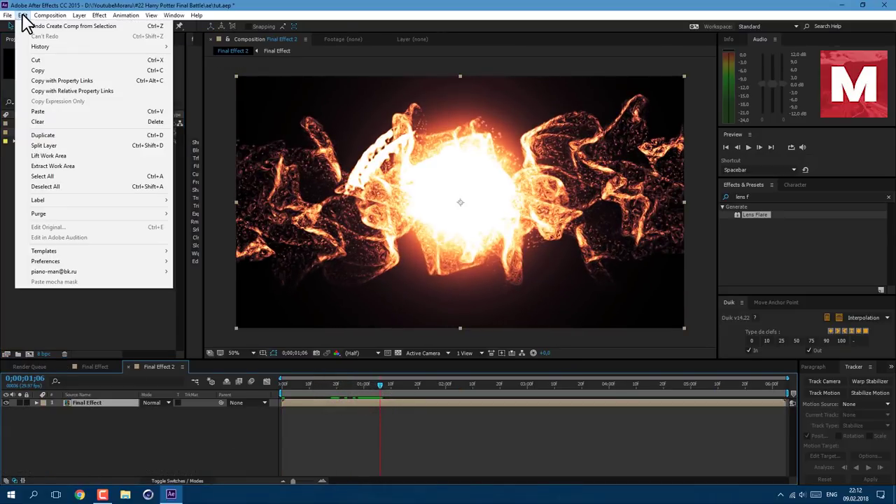
click(95, 142)
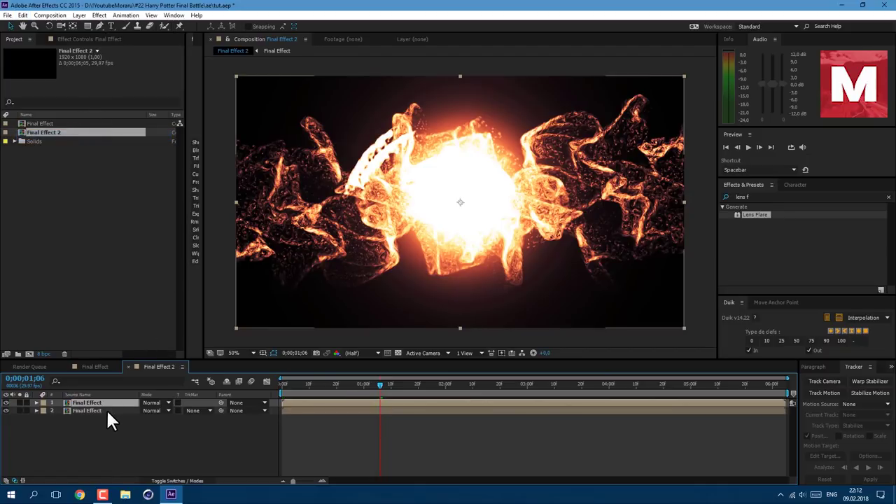
click(107, 411)
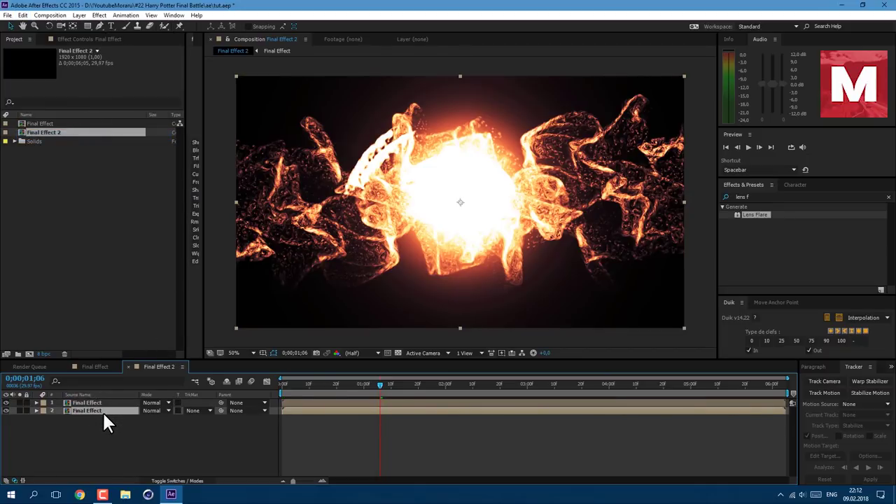
Step: Squash the lower Final Effect copy to 100, 36% scale and move it down as a reflection
key(s)
click(144, 418)
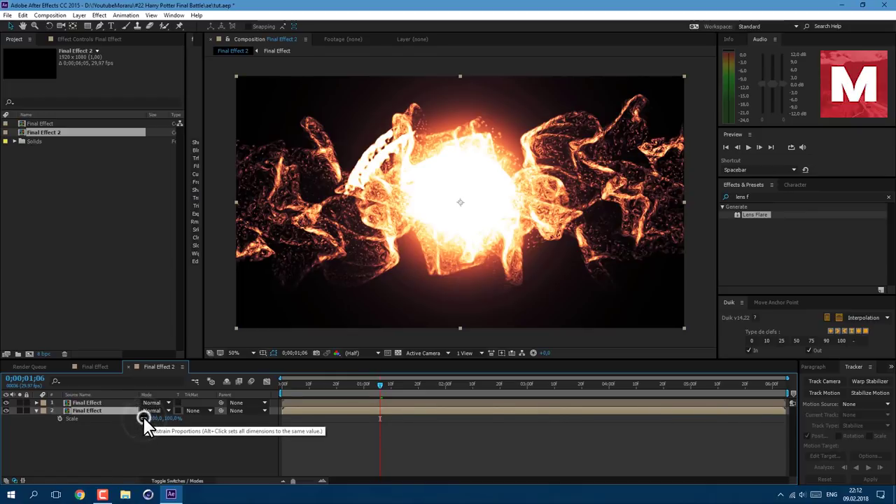
drag(166, 418, 181, 424)
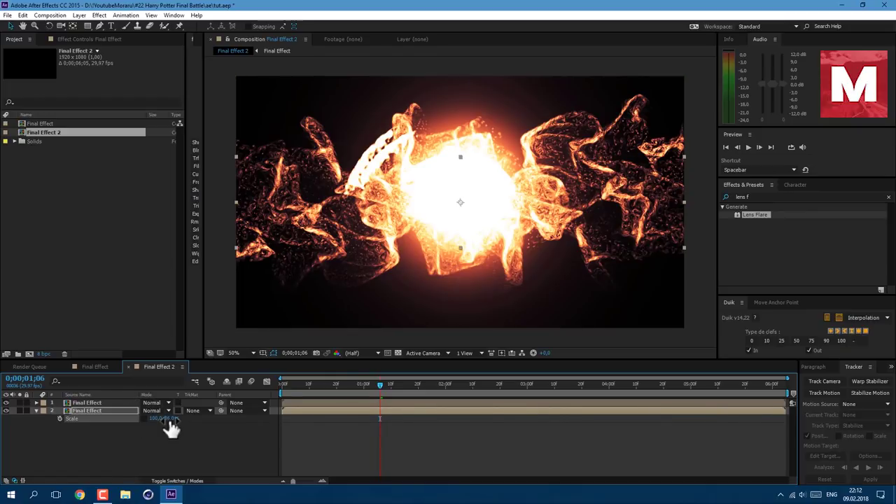
drag(515, 198, 518, 277)
Step: Set the top Final Effect copy's blending mode to Add
click(157, 410)
click(187, 174)
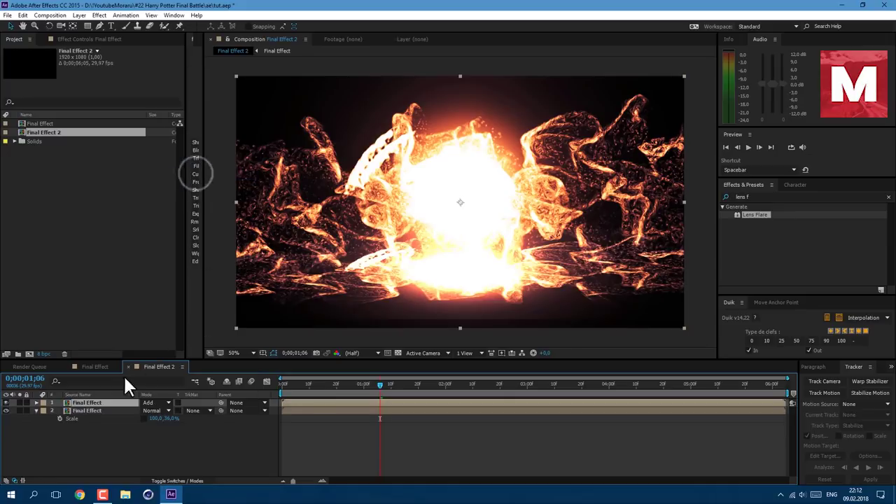
click(116, 409)
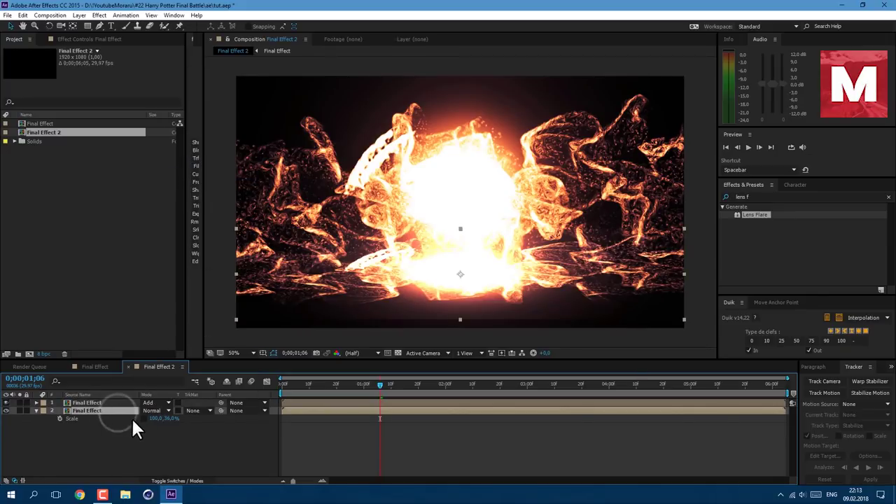
Step: Apply Fast Blur with Blurriness 400 to the lower copy and nudge it slightly down
click(98, 15)
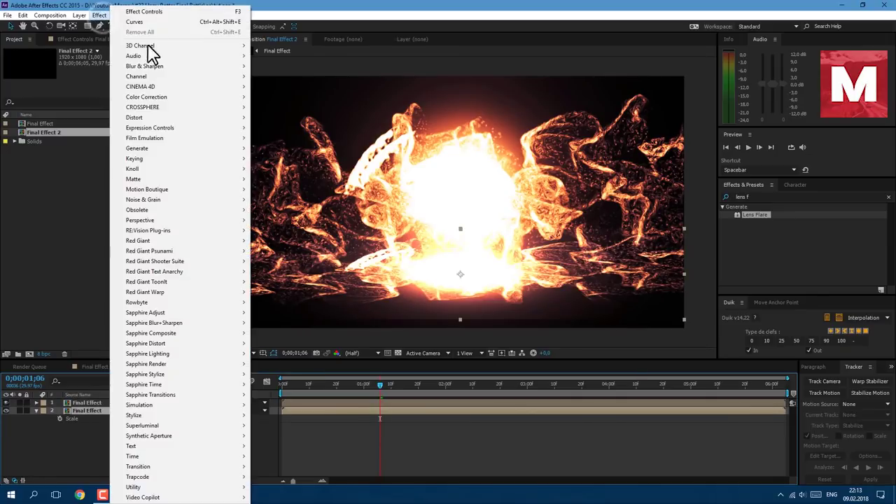
mouse_move(208, 70)
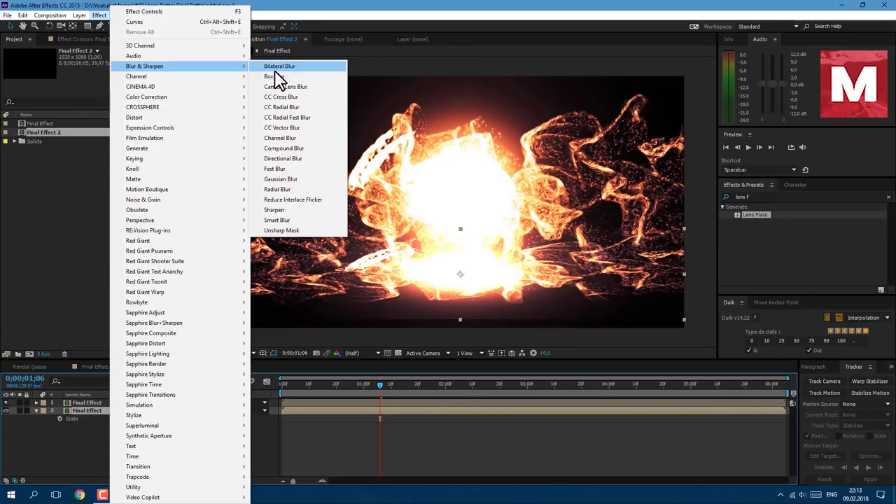
click(292, 169)
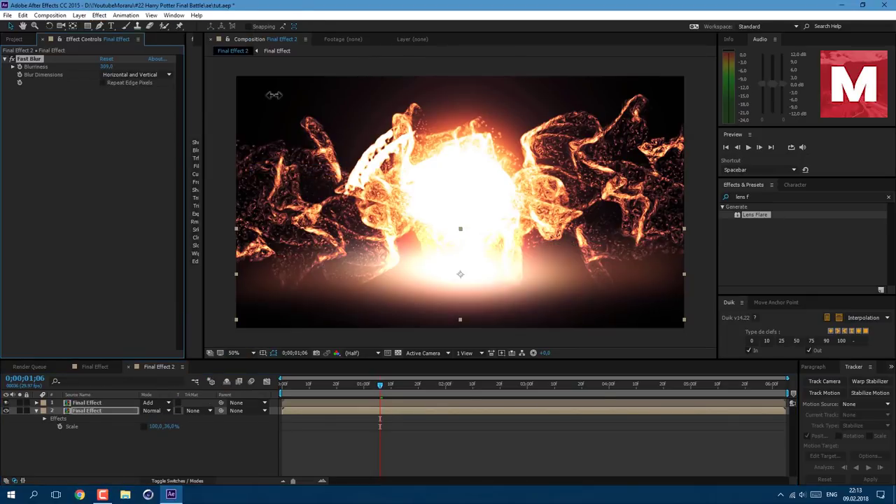
click(106, 66)
text(400)
key(Return)
key(shift+Down)
key(shift+Down)
key(shift+Down)
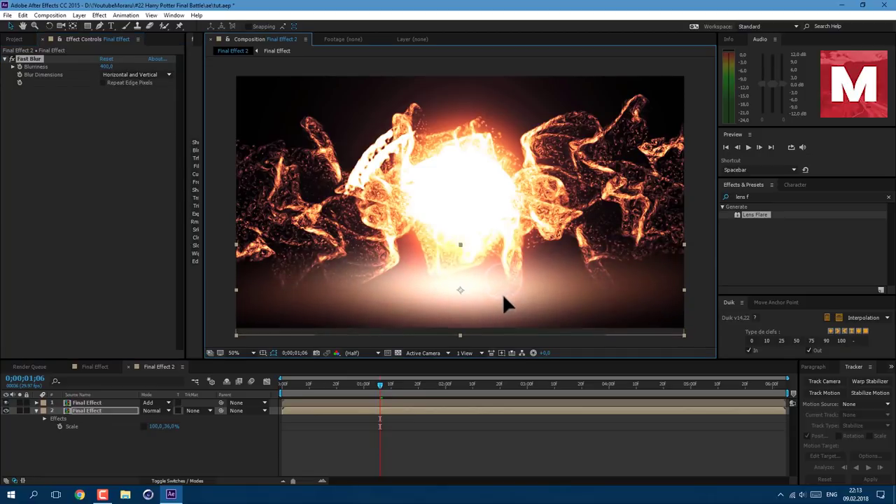
Step: Lower the reflection copy's opacity to 42%
key(t)
mouse_move(145, 418)
mouse_down()
mouse_move(110, 418)
mouse_move(130, 418)
mouse_up()
click(14, 38)
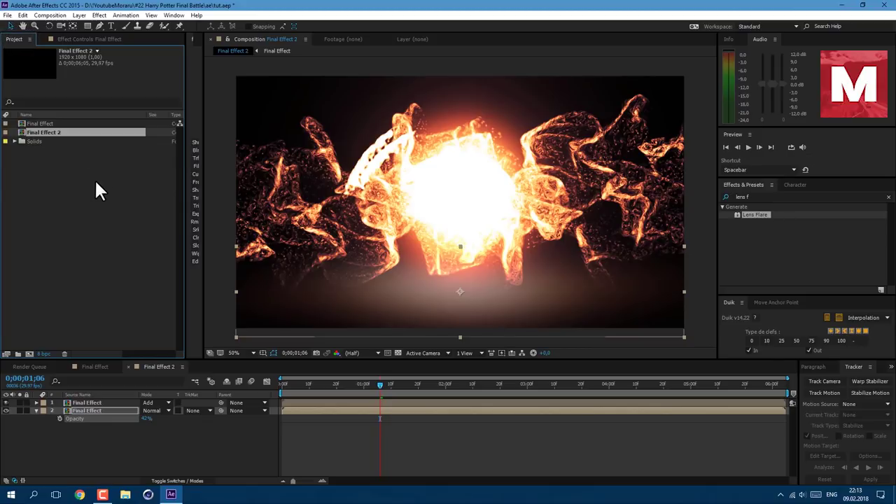
click(7, 15)
Step: Import MVI_4344.MOV and place it as the bottom layer of Final Effect 2, around 3;22
mouse_move(152, 147)
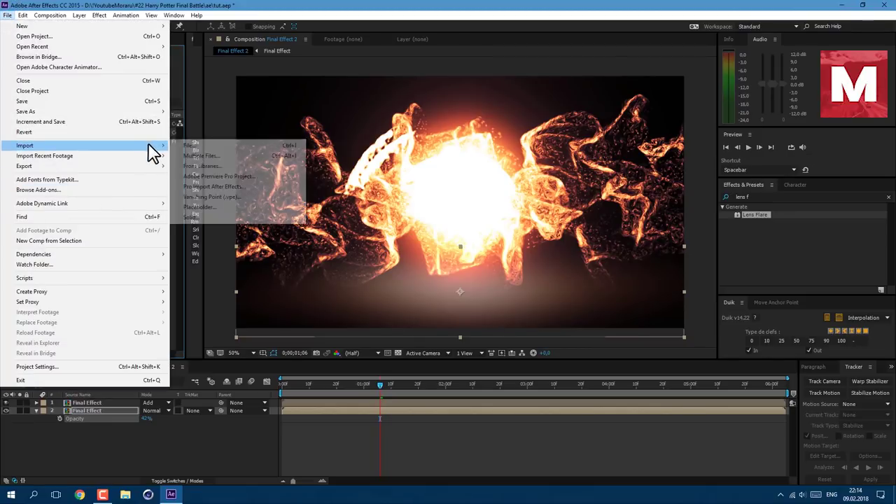
click(195, 148)
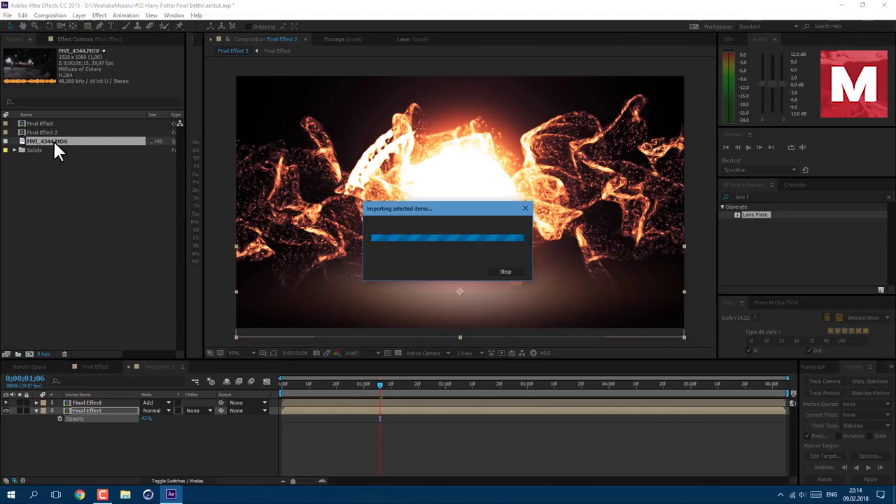
drag(53, 139, 551, 394)
mouse_move(591, 403)
mouse_down()
mouse_move(650, 413)
mouse_move(587, 412)
mouse_up()
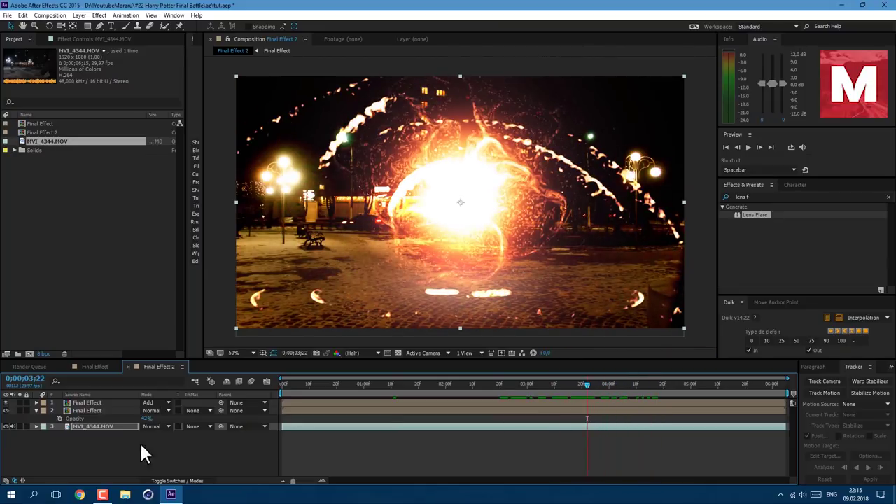
Step: Hide the street footage and reflection layers and collapse the reflection's properties
click(6, 426)
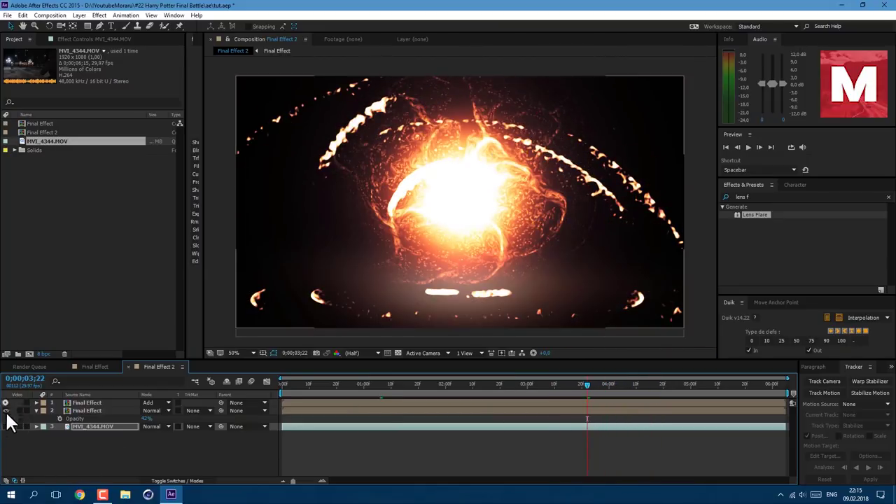
click(6, 410)
click(37, 410)
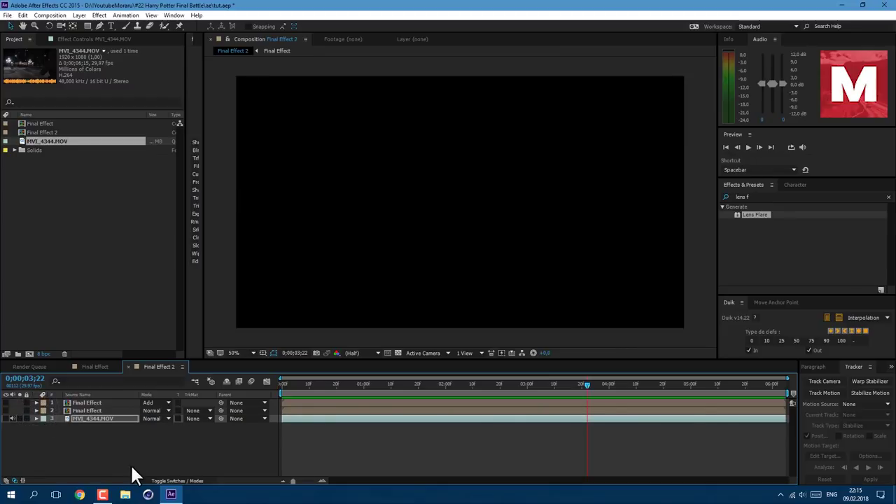
click(79, 15)
Step: Create a new black solid layer named 'spell'
mouse_move(219, 28)
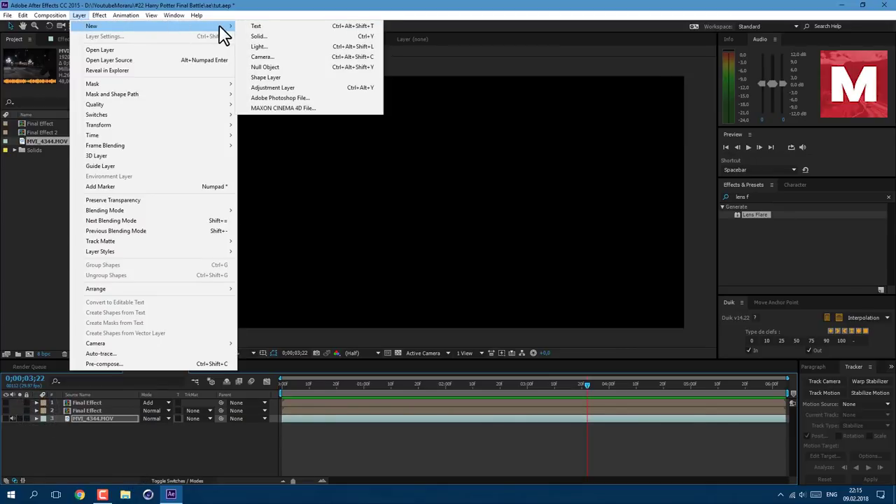
click(257, 36)
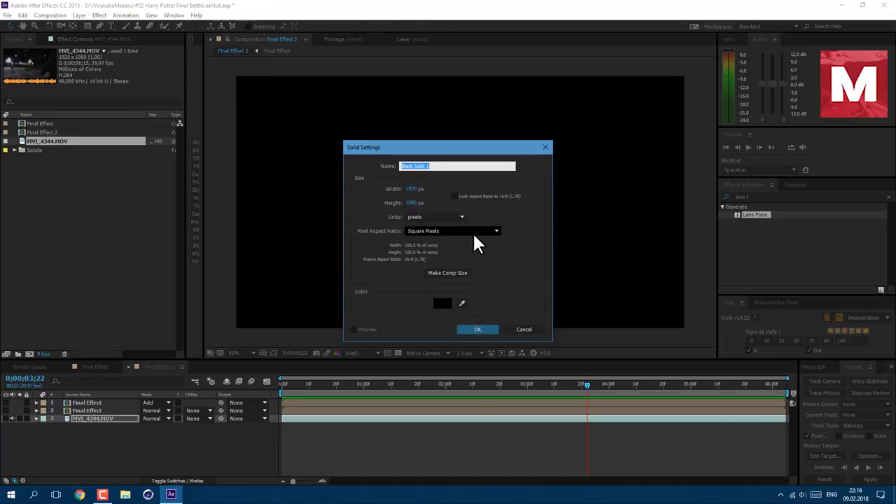
text(spell)
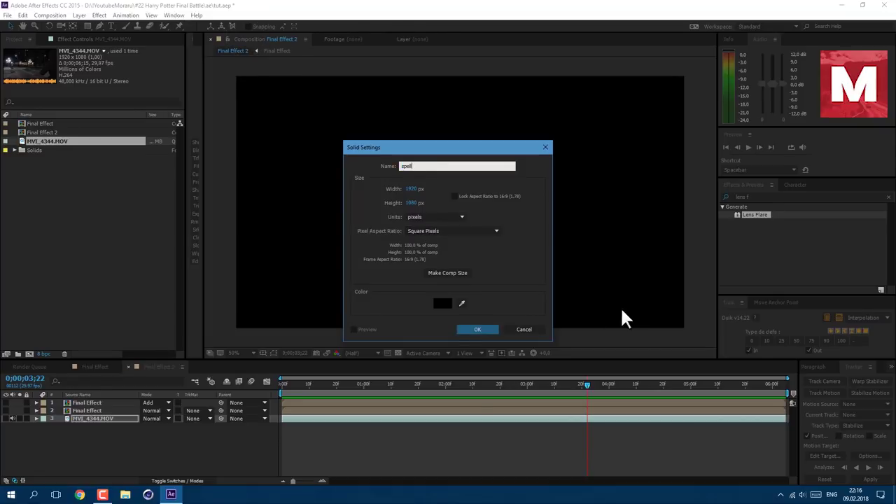
click(476, 327)
Step: Draw a two-point diagonal mask line on the spell layer with the Pen tool
click(99, 26)
click(460, 199)
click(570, 282)
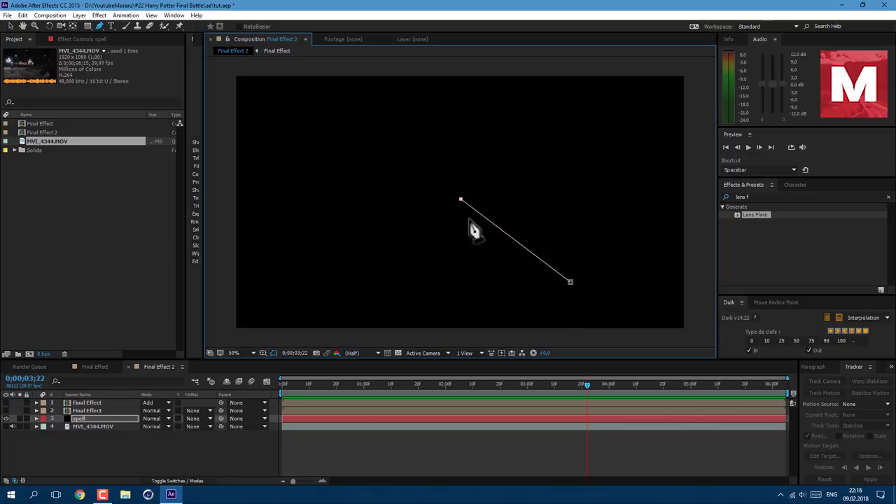
Step: Search Effects & Presets for 'saber' and pick up the Saber effect
click(760, 196)
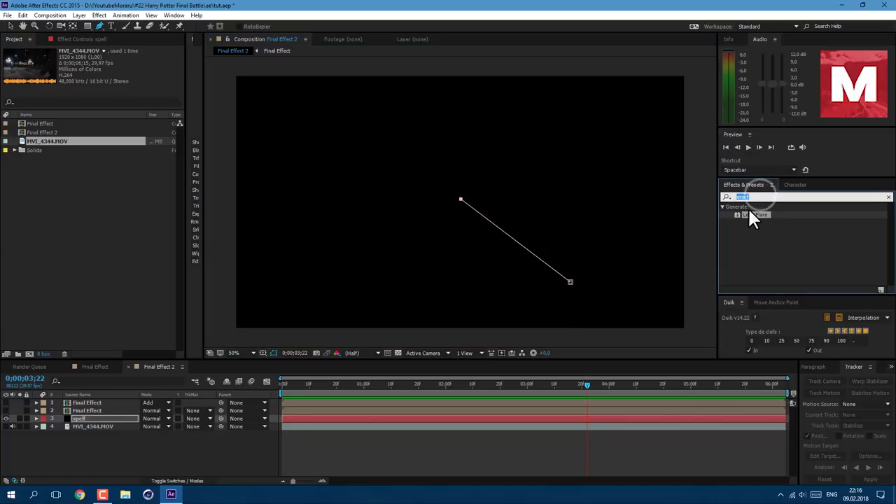
text(saber)
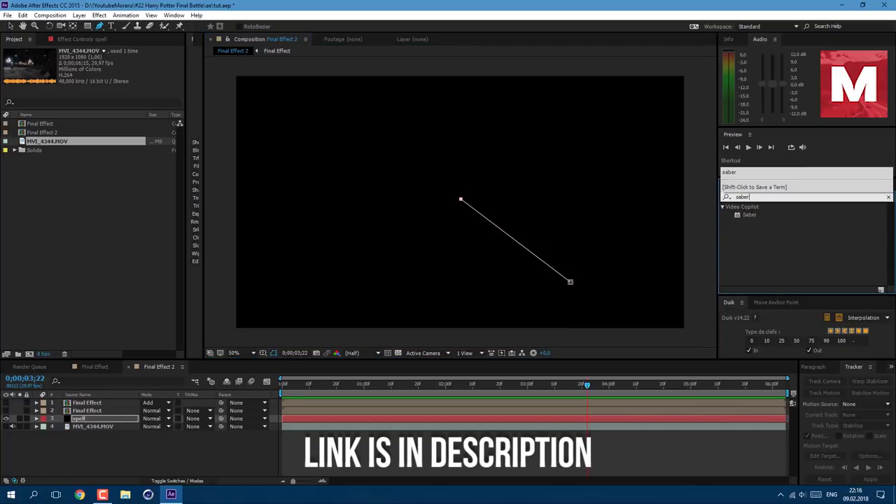
click(747, 209)
Step: Apply Saber to the spell layer with the Torch preset, Layer Masks core, Core Size 4,2
drag(734, 209, 85, 418)
click(110, 67)
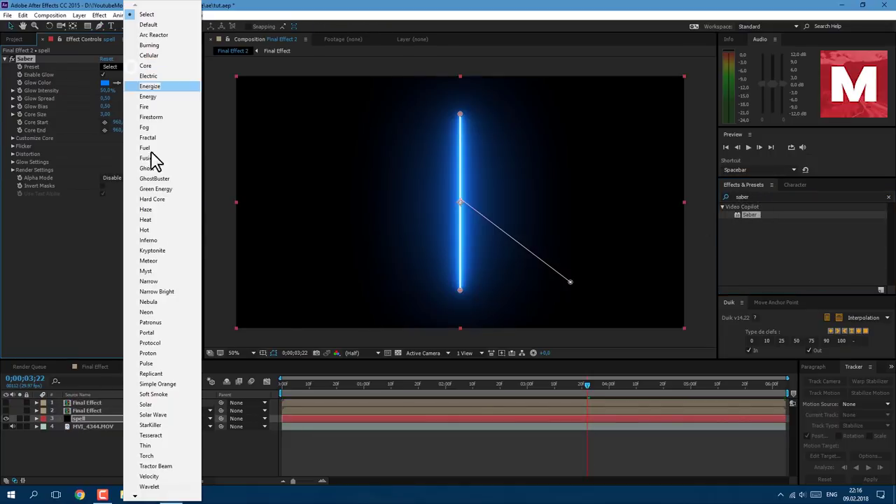
click(156, 454)
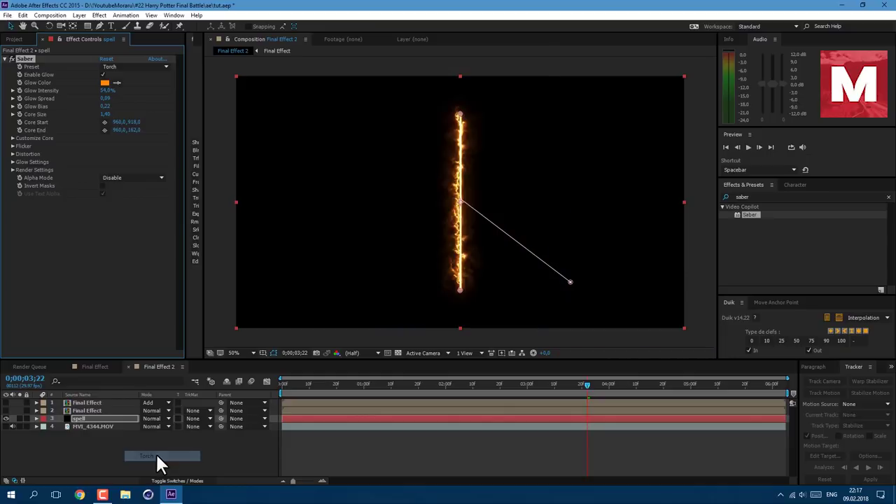
click(12, 138)
click(132, 146)
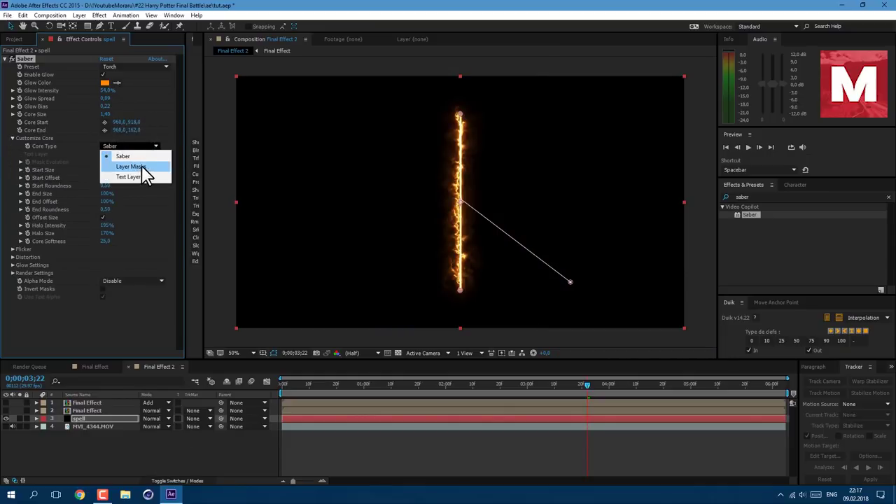
click(140, 167)
click(105, 114)
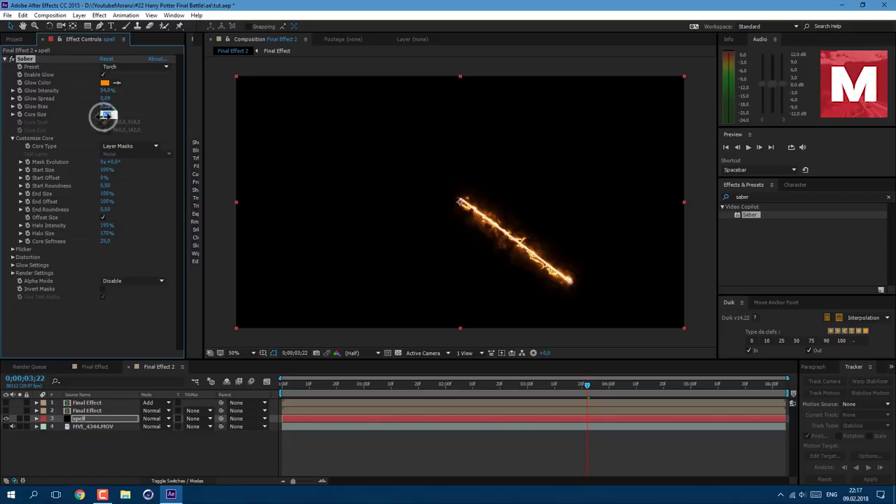
text(4,2)
Step: Make the Saber glow deep orange with Start Size 25% and Start Roundness 2
click(105, 82)
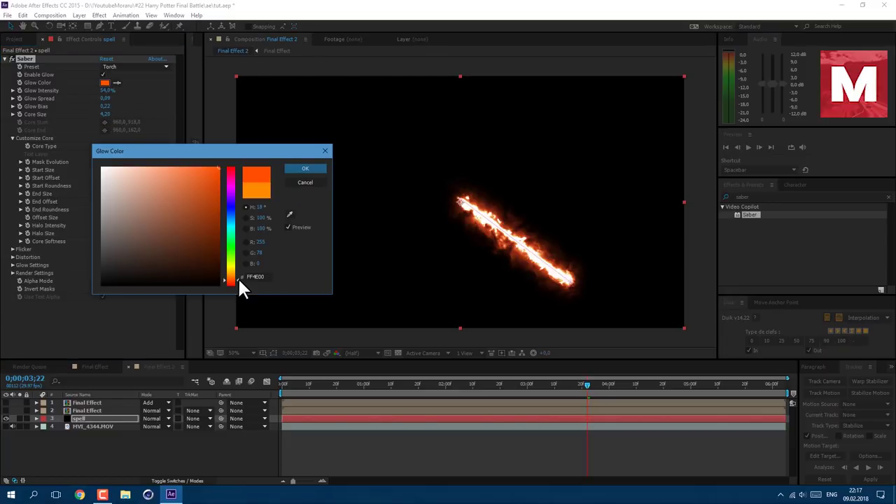
click(238, 275)
click(310, 168)
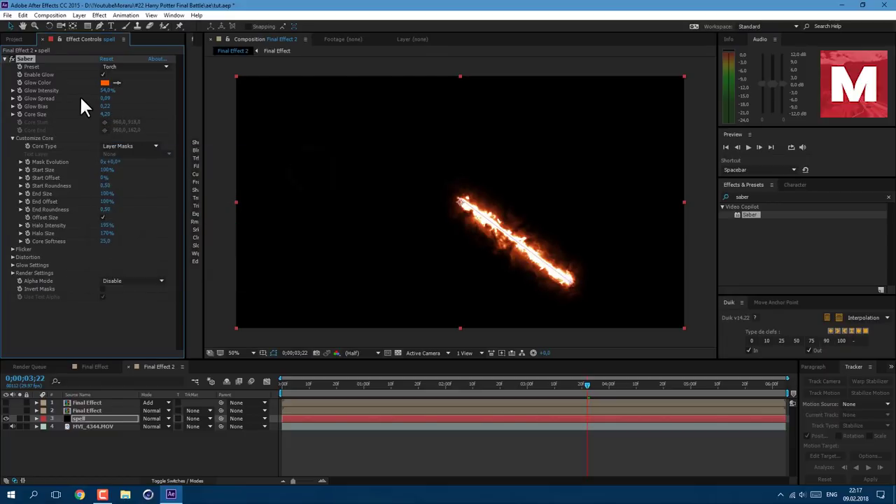
text(25)
key(Return)
click(109, 184)
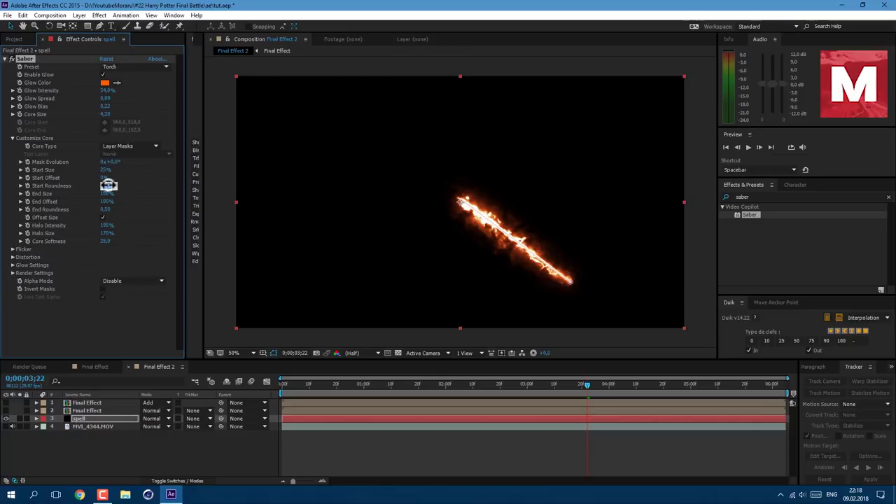
text(2)
key(Return)
Step: Set the Saber End Size to 200% and End Roundness to 2
text(200)
key(Return)
click(107, 210)
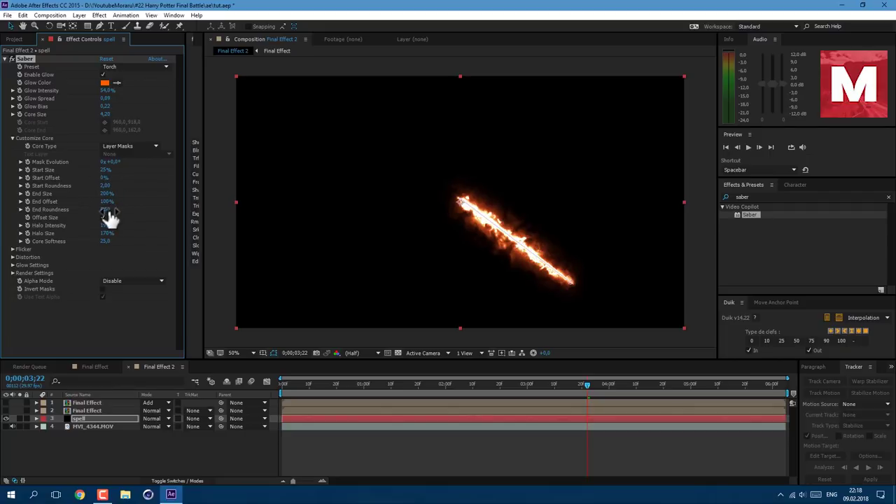
text(2)
key(Return)
Step: Set Flicker Intensity 50%, Glow Distortion Amount 25 of Energy type, and wind direction -45°
click(13, 249)
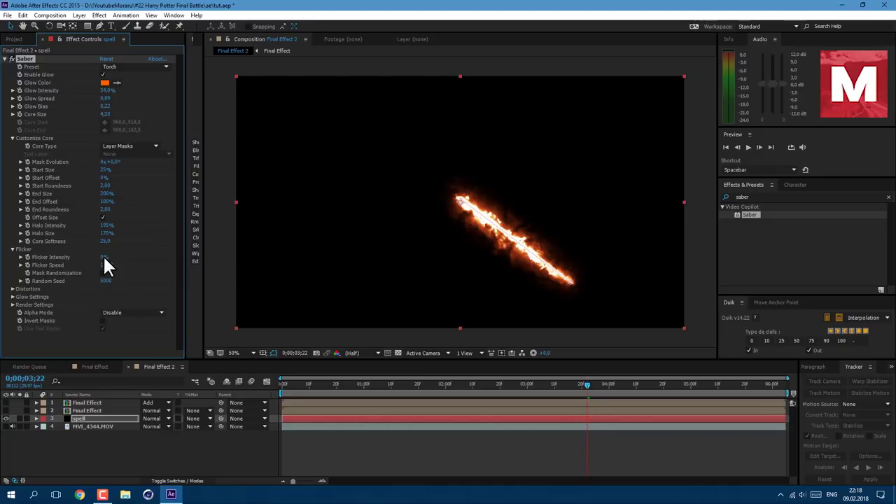
drag(103, 257, 108, 270)
click(12, 289)
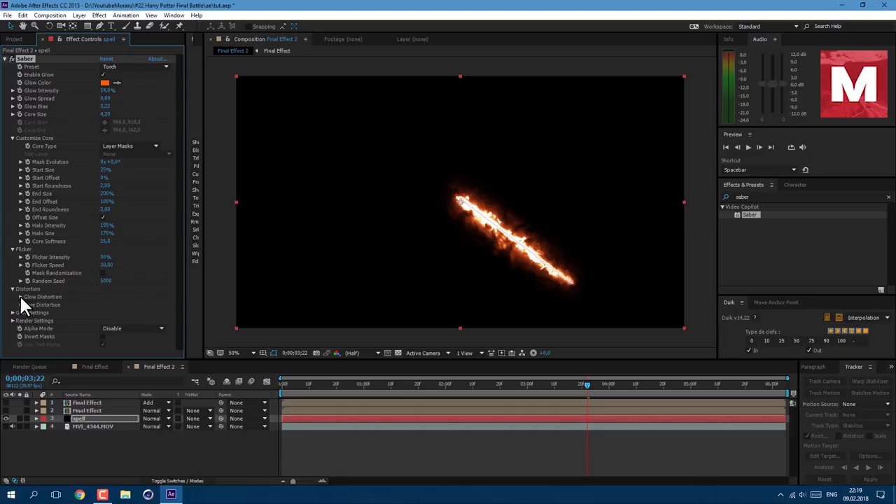
click(20, 297)
drag(104, 249, 139, 271)
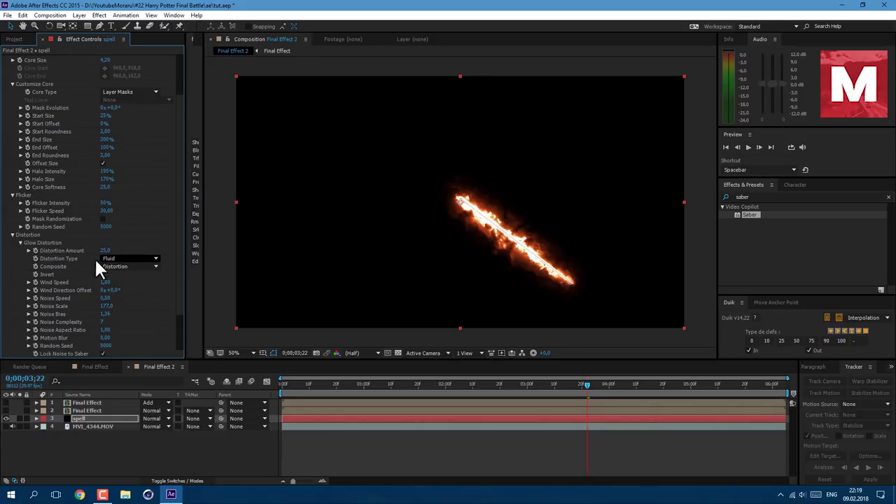
click(109, 257)
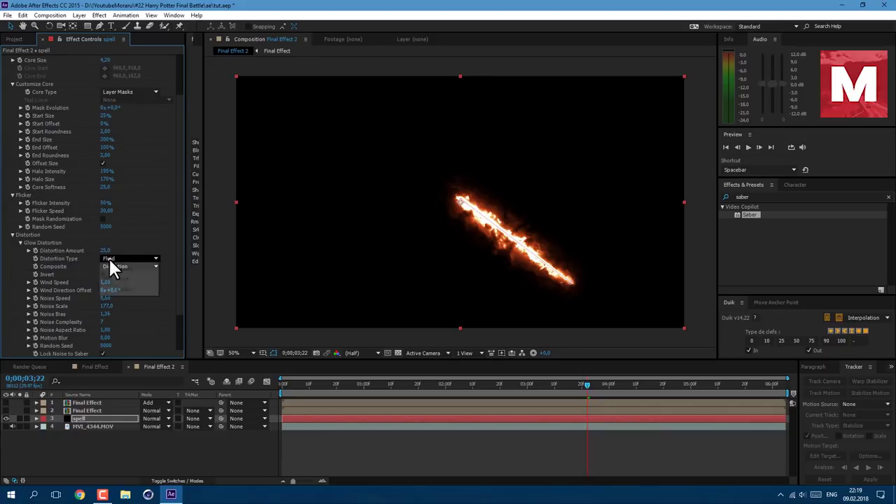
click(120, 287)
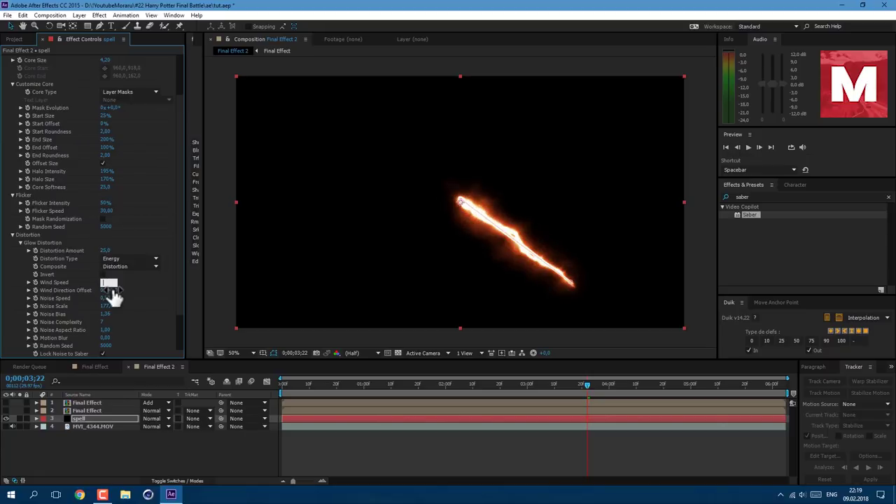
click(110, 289)
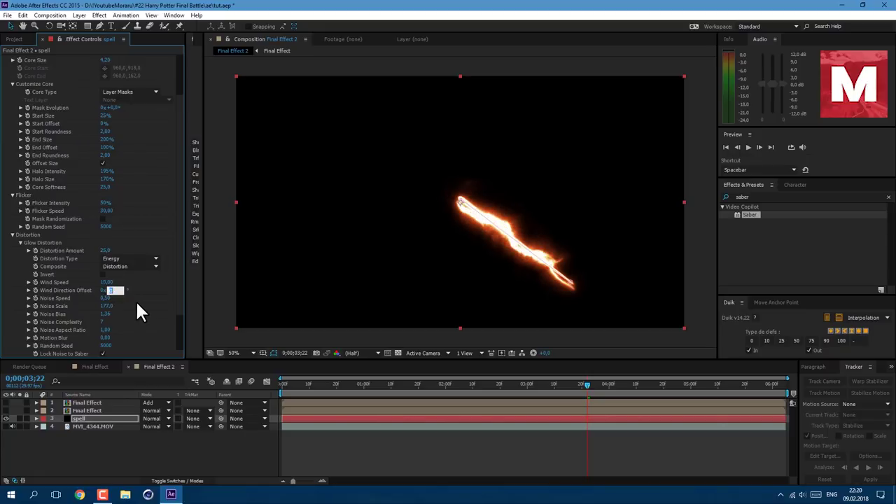
key(Return)
Step: Set Core Distortion Amount to 15 with a core wind speed of 10
scroll(135, 300, down, 3)
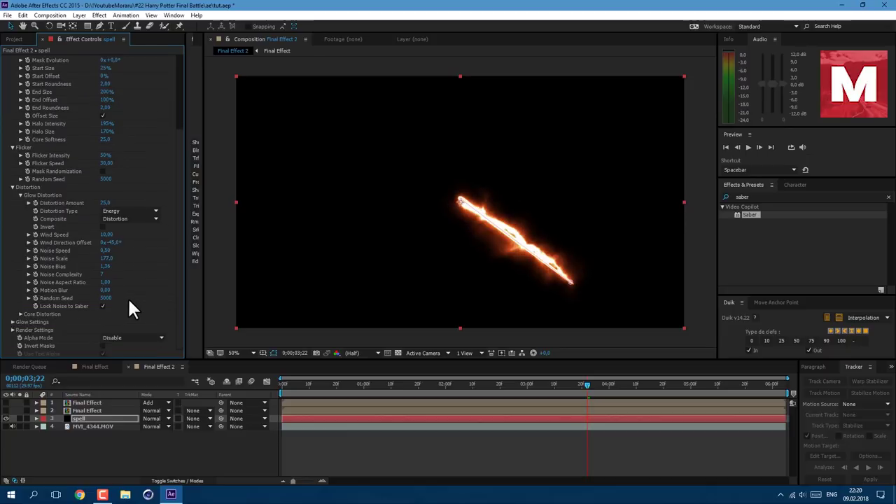
click(21, 314)
scroll(18, 310, down, 3)
click(105, 250)
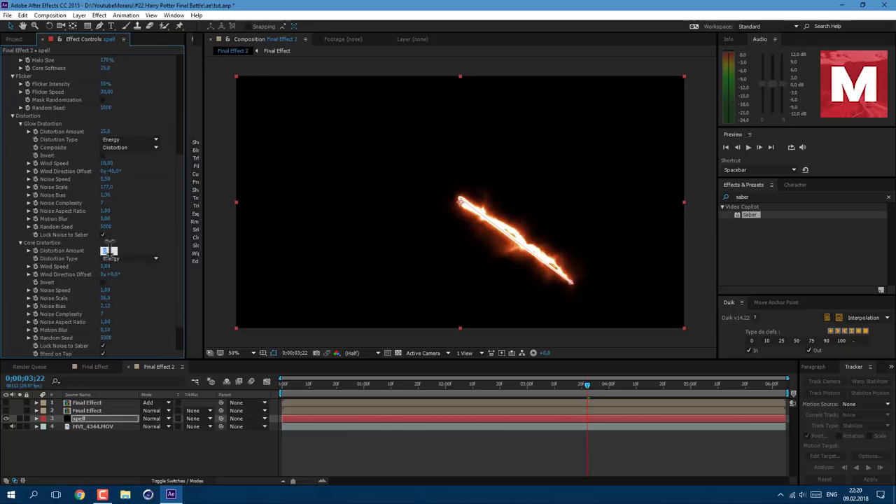
text(15)
key(Tab)
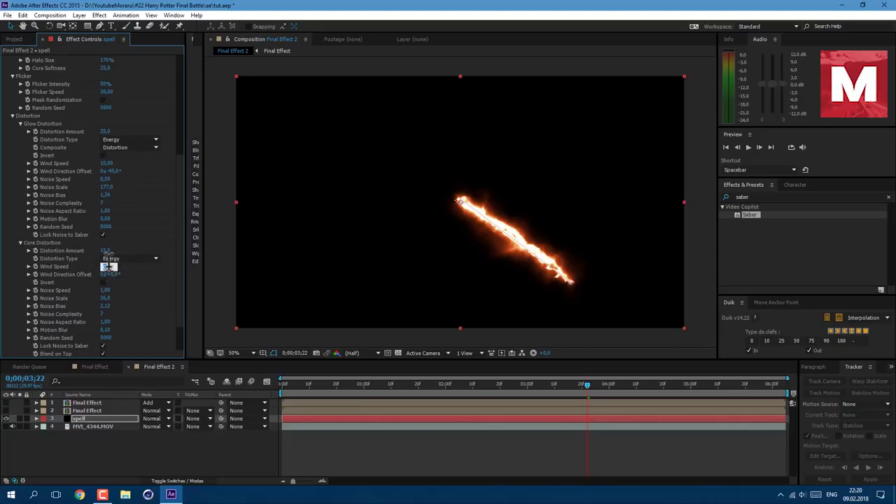
text(10)
key(Return)
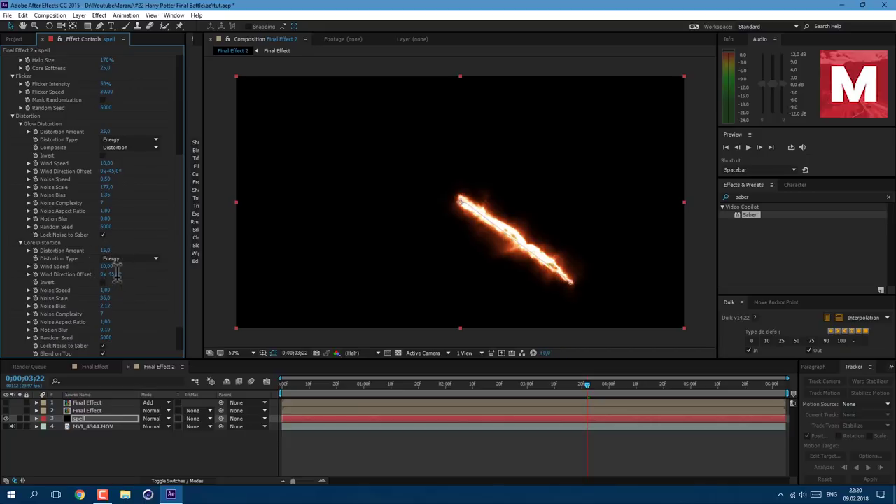
Step: Expand the Glow Settings and play a preview of the Saber beam
scroll(96, 328, down, 2)
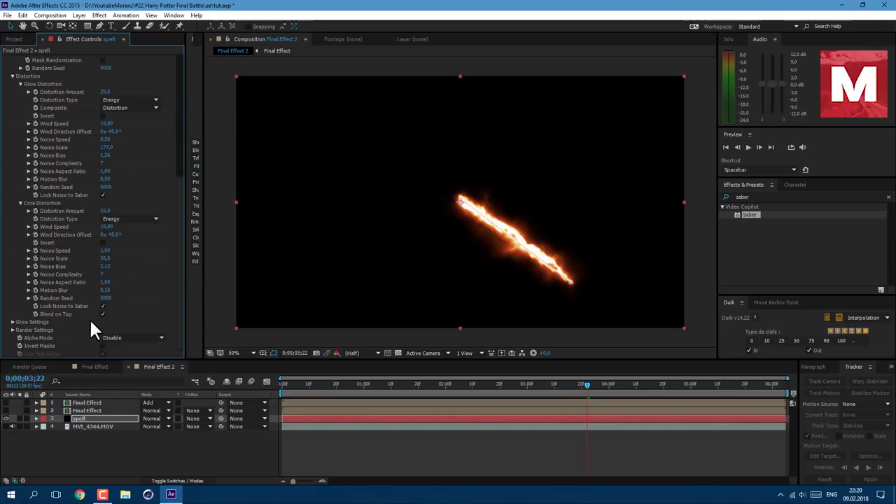
click(12, 323)
scroll(118, 309, down, 3)
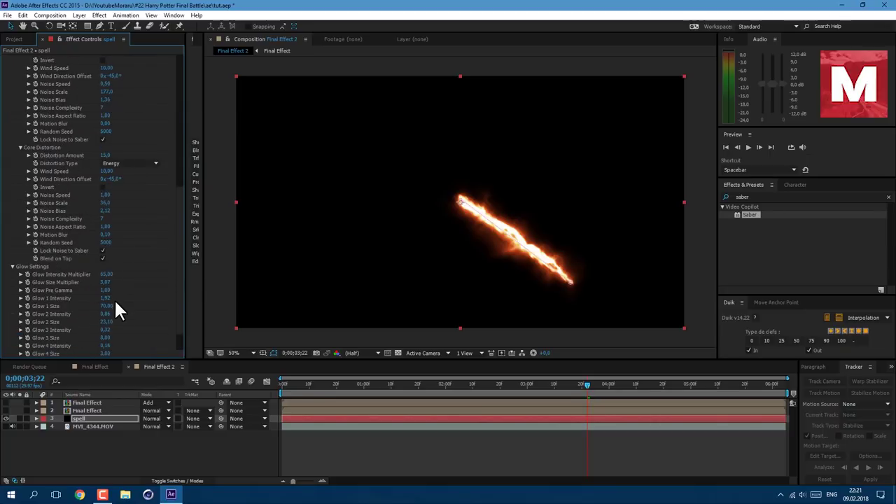
scroll(120, 318, down, 1)
click(344, 419)
key(space)
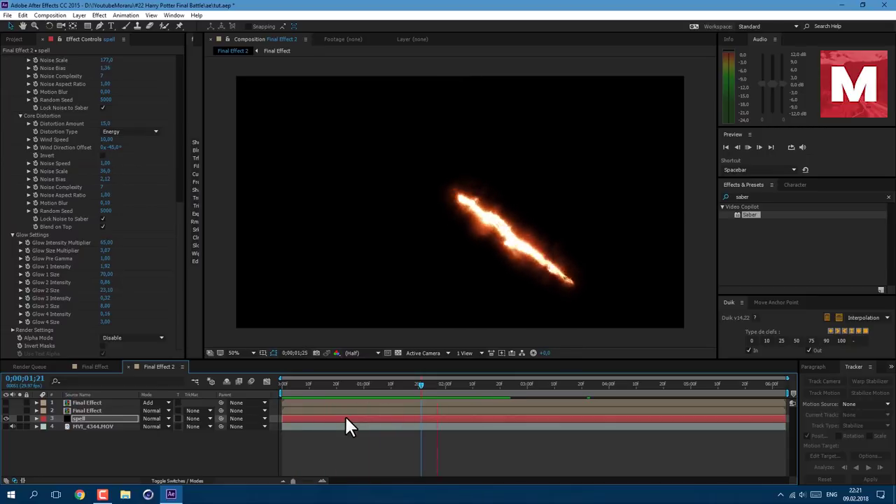
Step: Keyframe the spell mask path at 0;00;02;16, then reshape it at 0;00;02;23
click(489, 384)
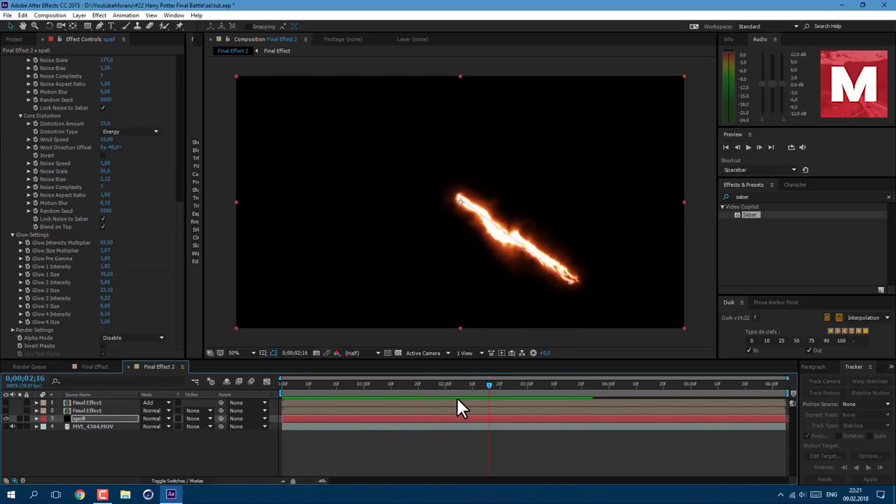
key(m)
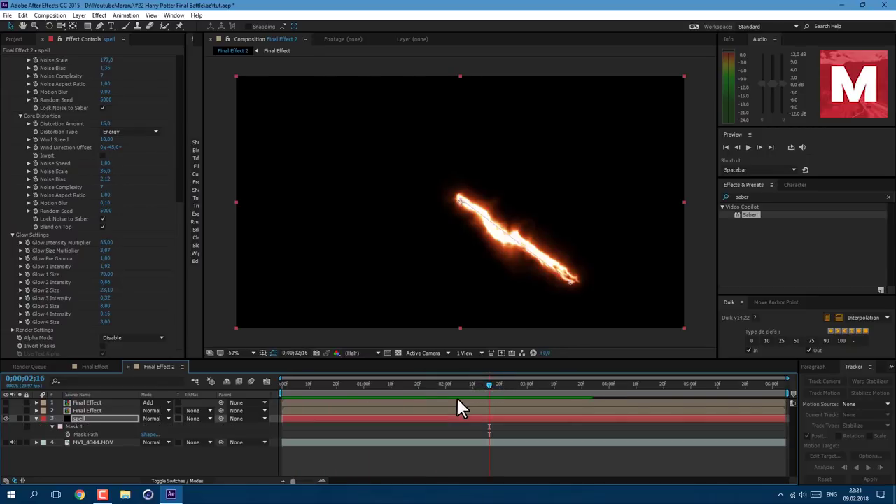
click(67, 434)
drag(492, 383, 508, 384)
drag(551, 264, 550, 218)
mouse_move(573, 281)
mouse_down()
mouse_move(564, 280)
mouse_move(575, 272)
mouse_up()
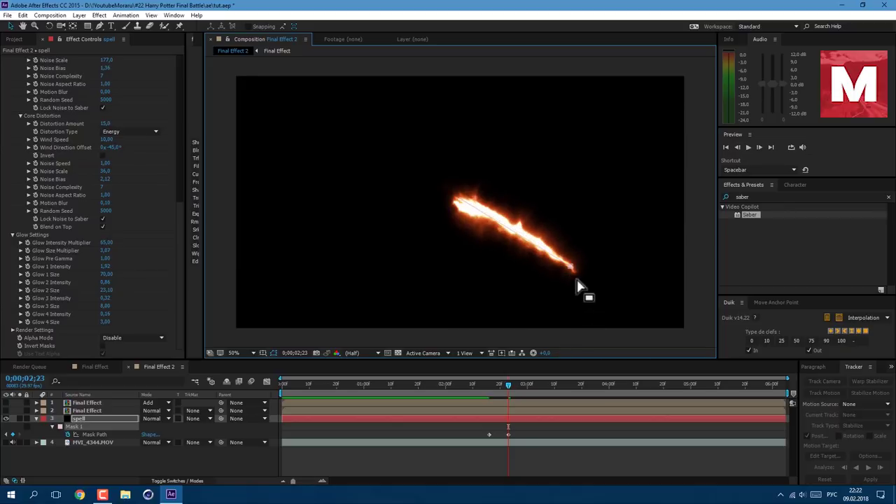